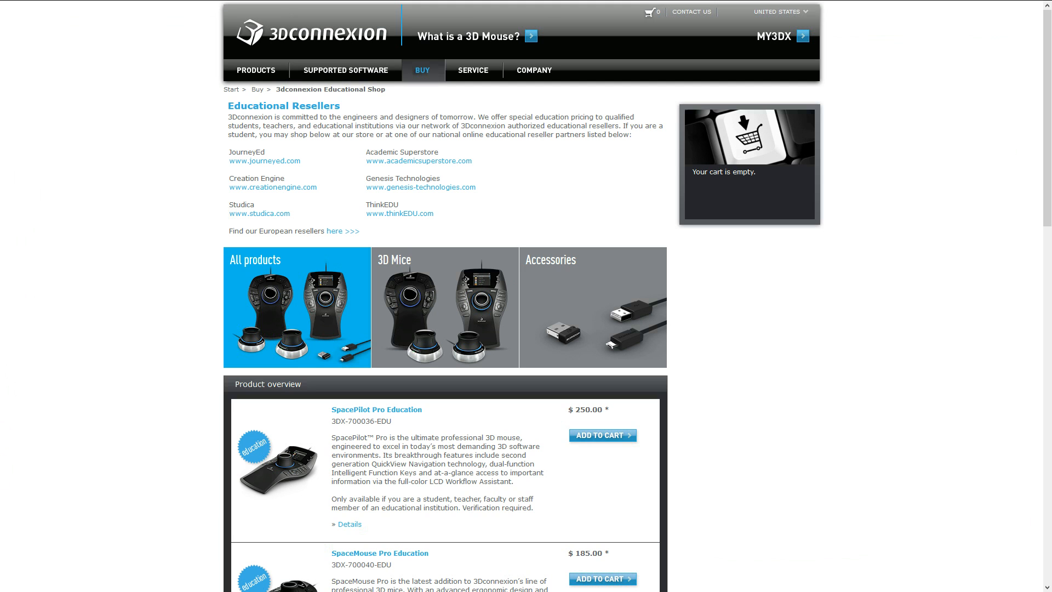
Examine the 3D mice, accessories and prices listed in 3Dconnexion's educational shop
scroll(422, 188, down, 2)
scroll(422, 188, up, 2)
scroll(526, 296, down, 1)
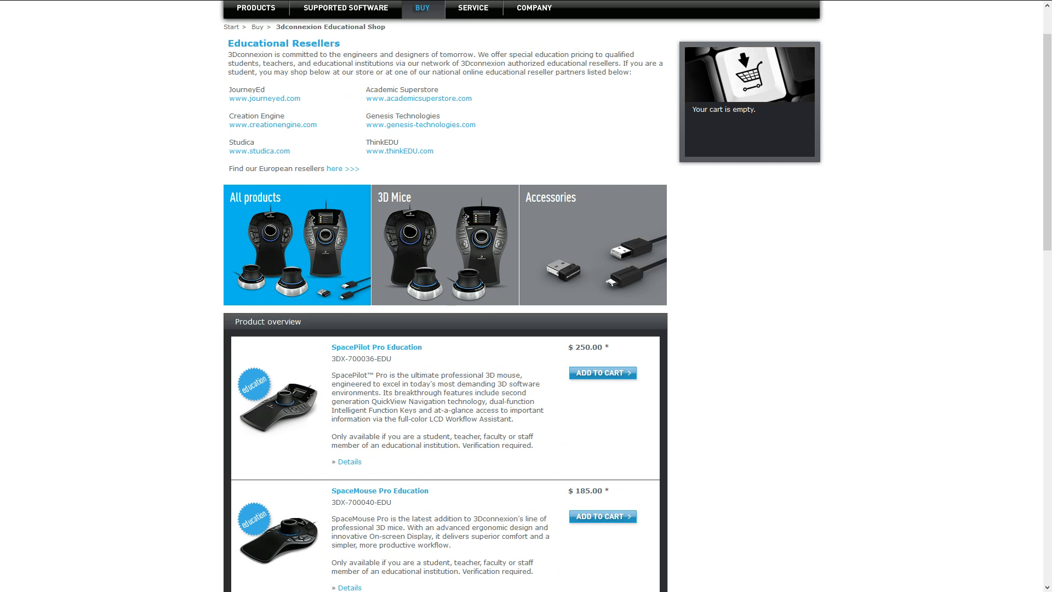
scroll(526, 296, down, 1)
scroll(446, 296, down, 4)
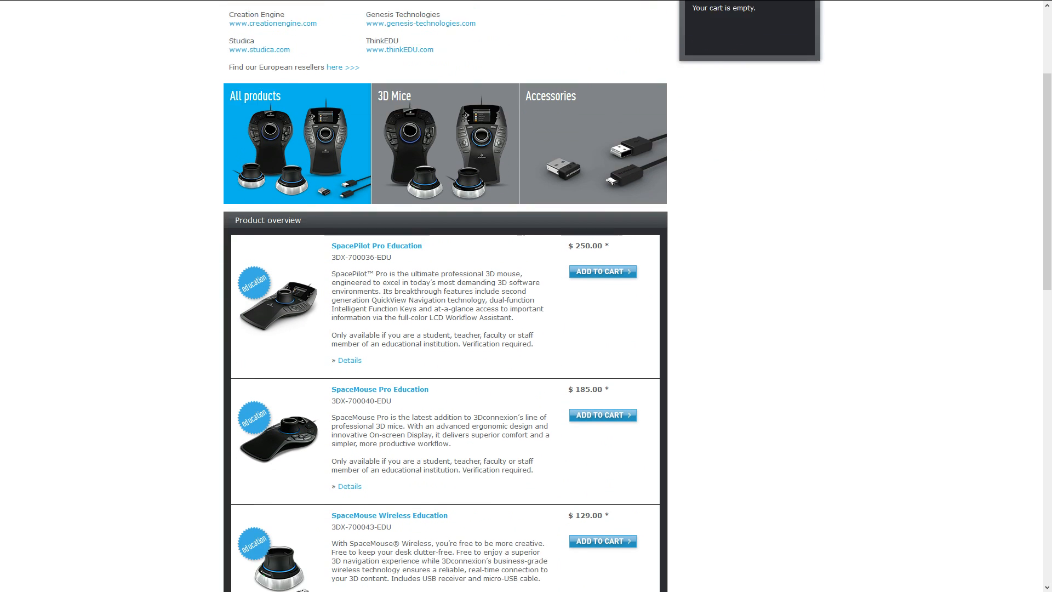
scroll(446, 296, down, 1)
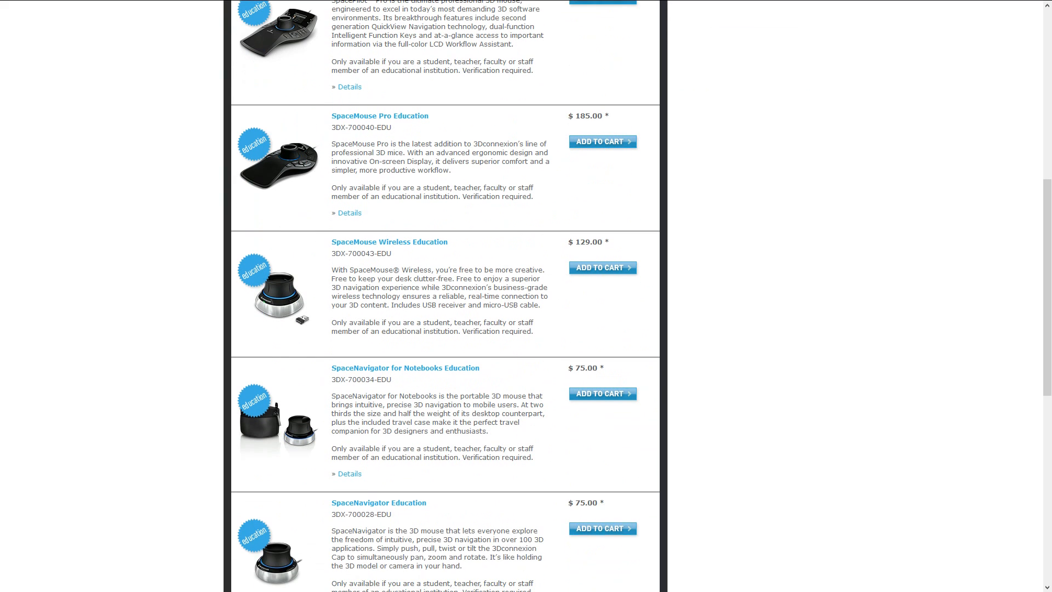
scroll(445, 295, down, 1)
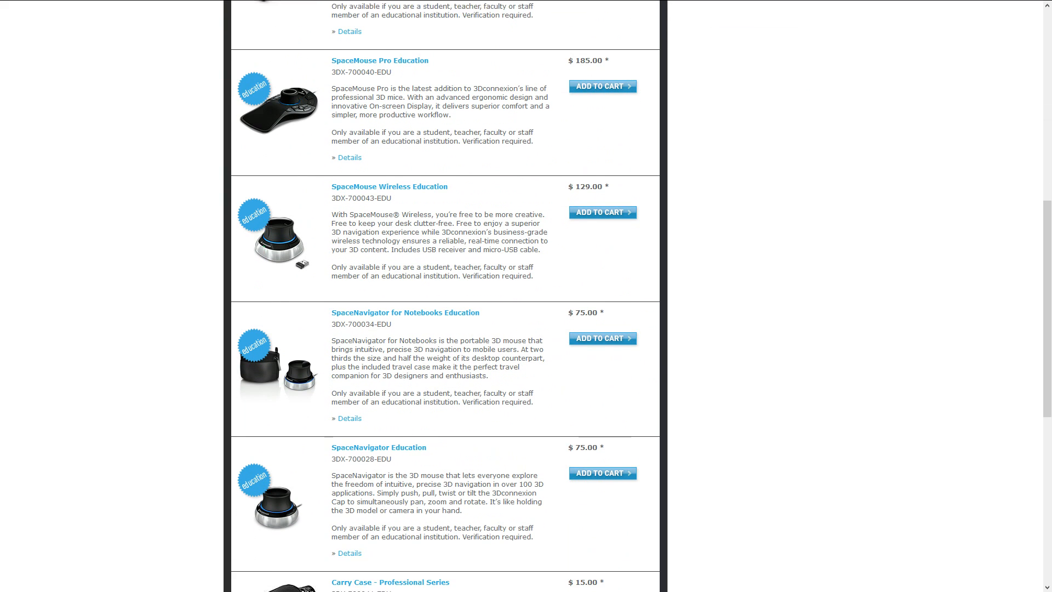
scroll(445, 296, down, 1)
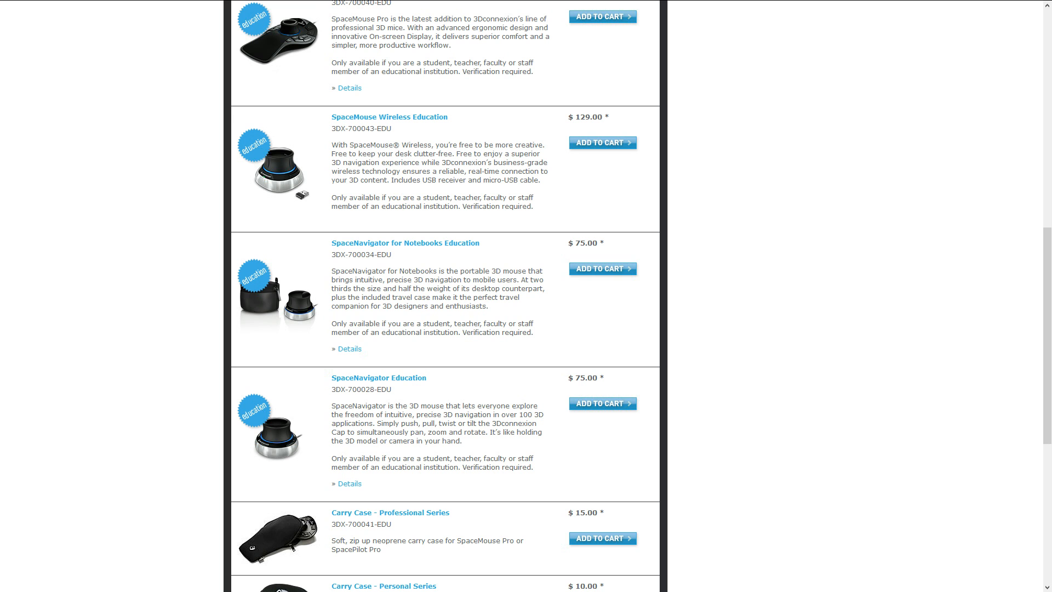
scroll(445, 296, down, 2)
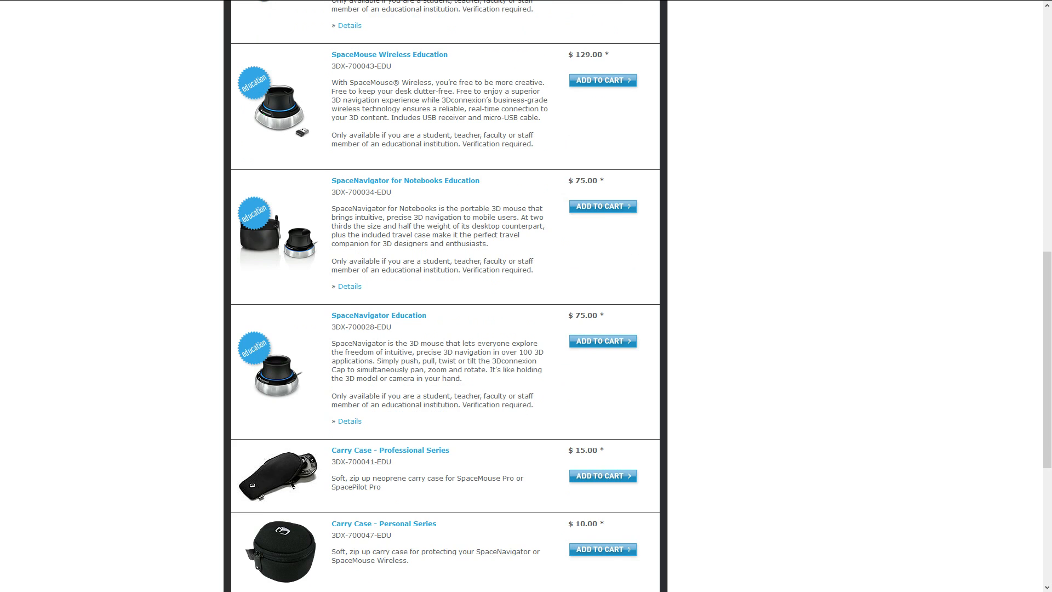
scroll(445, 296, down, 1)
scroll(445, 296, up, 6)
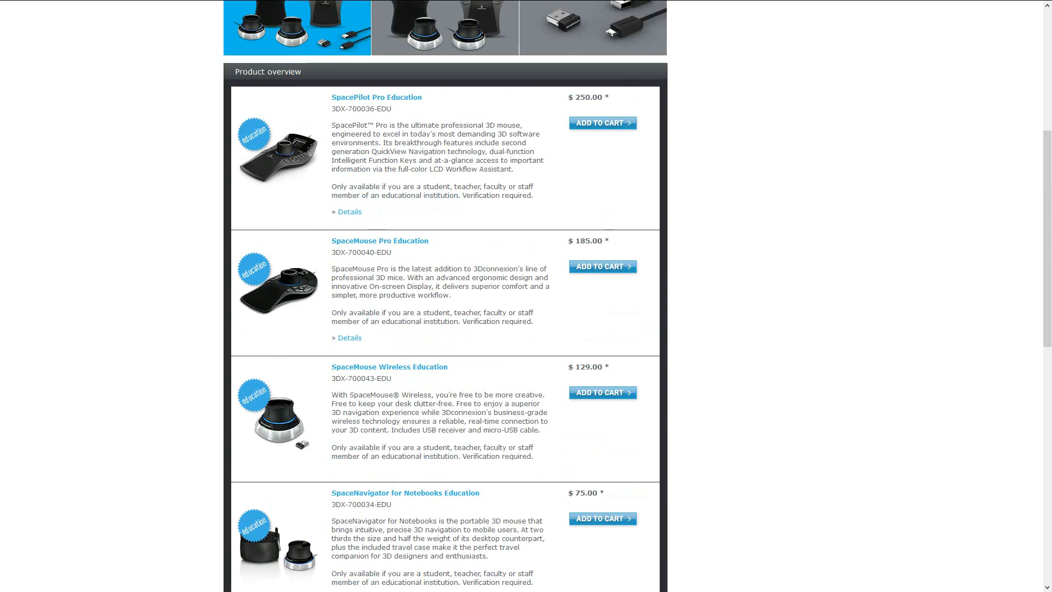
scroll(445, 296, up, 5)
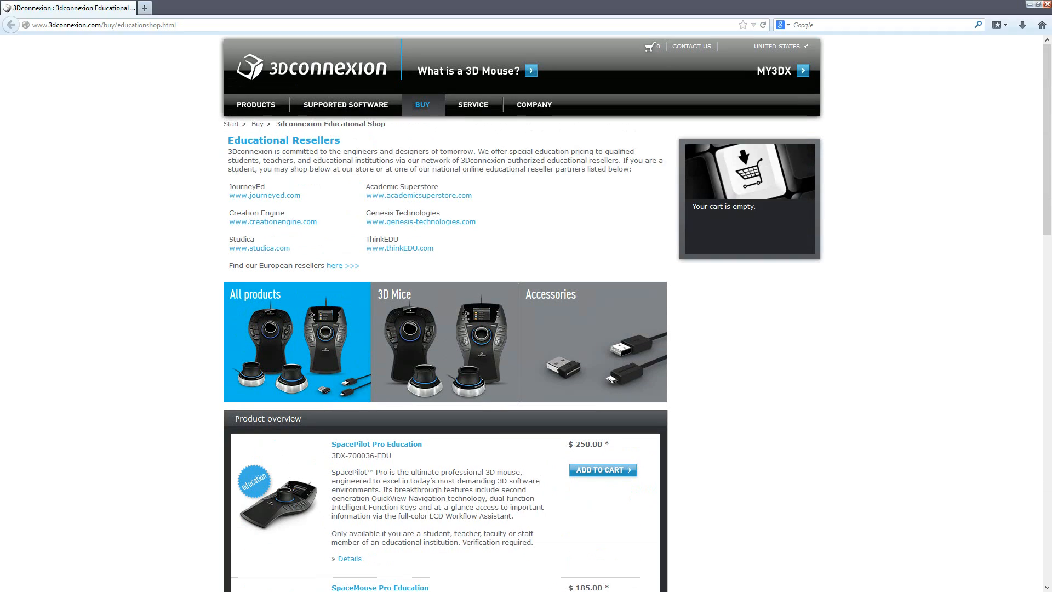
mouse_move(346, 71)
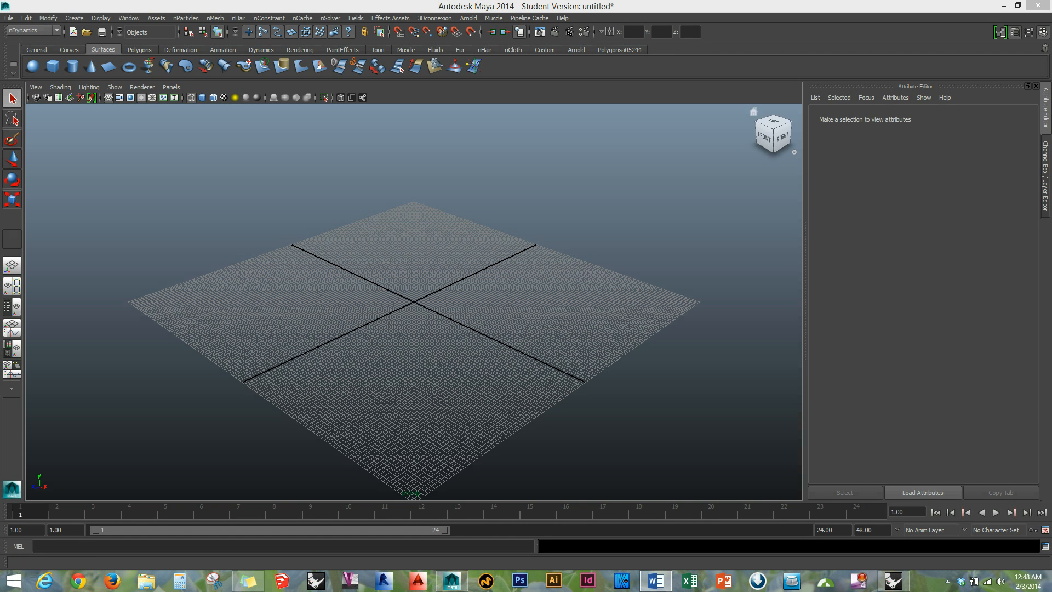
Switch to Autodesk Maya and set the active menu set to Polygons
click(761, 160)
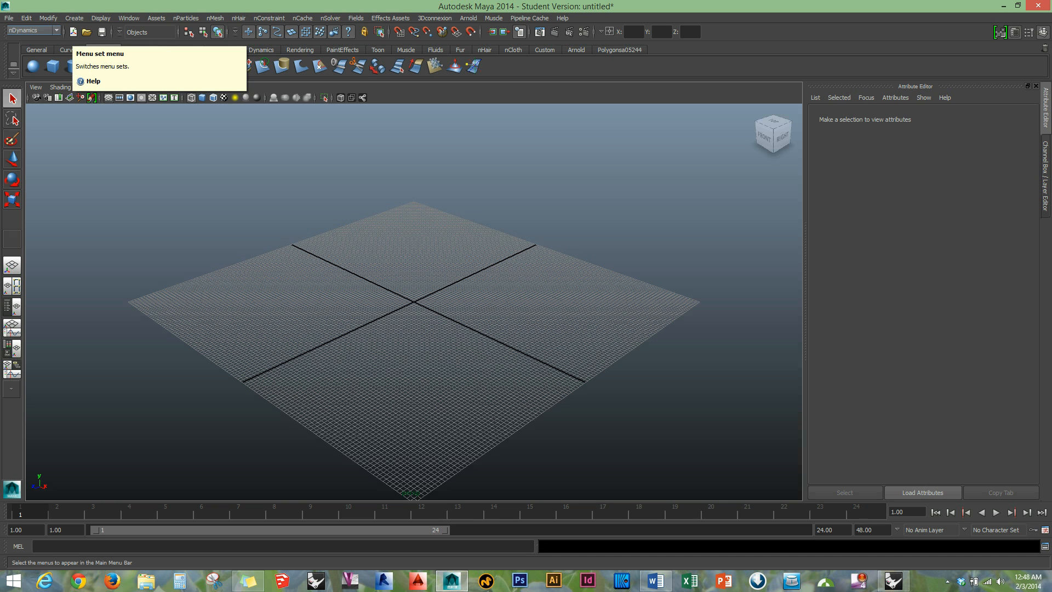
click(32, 30)
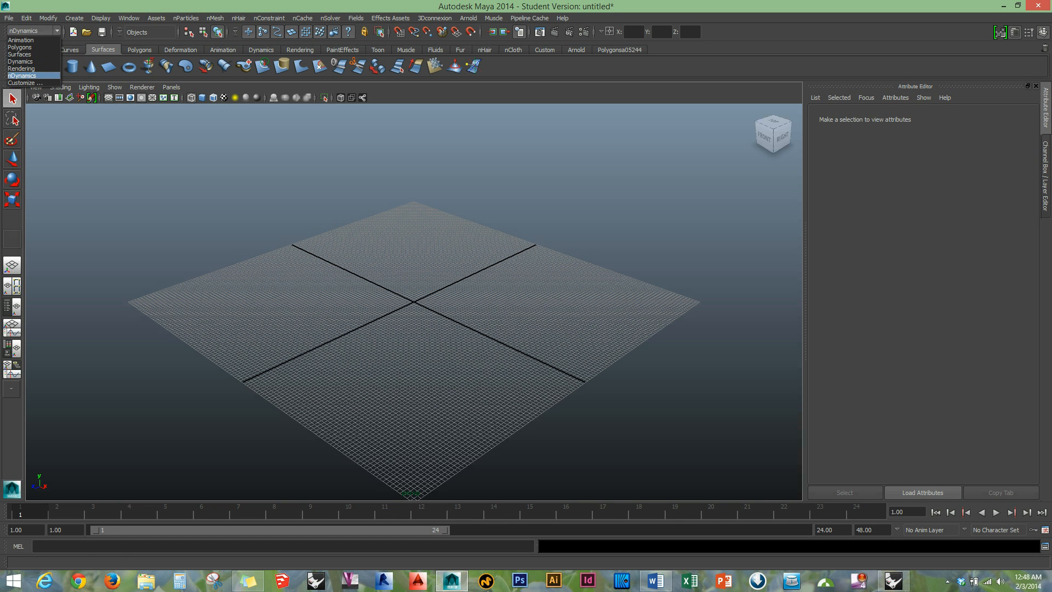
click(20, 47)
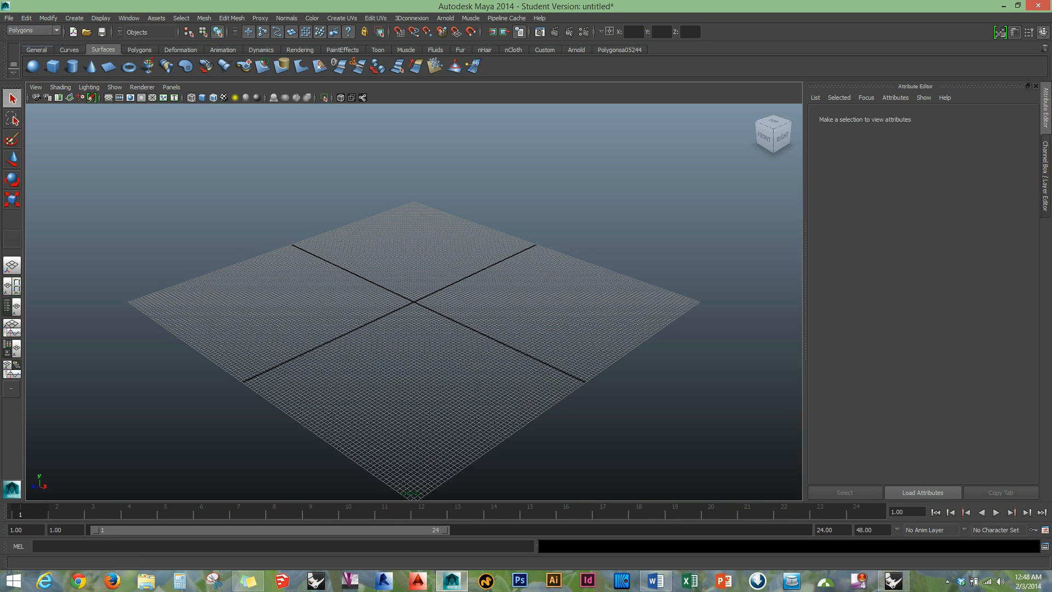
click(34, 31)
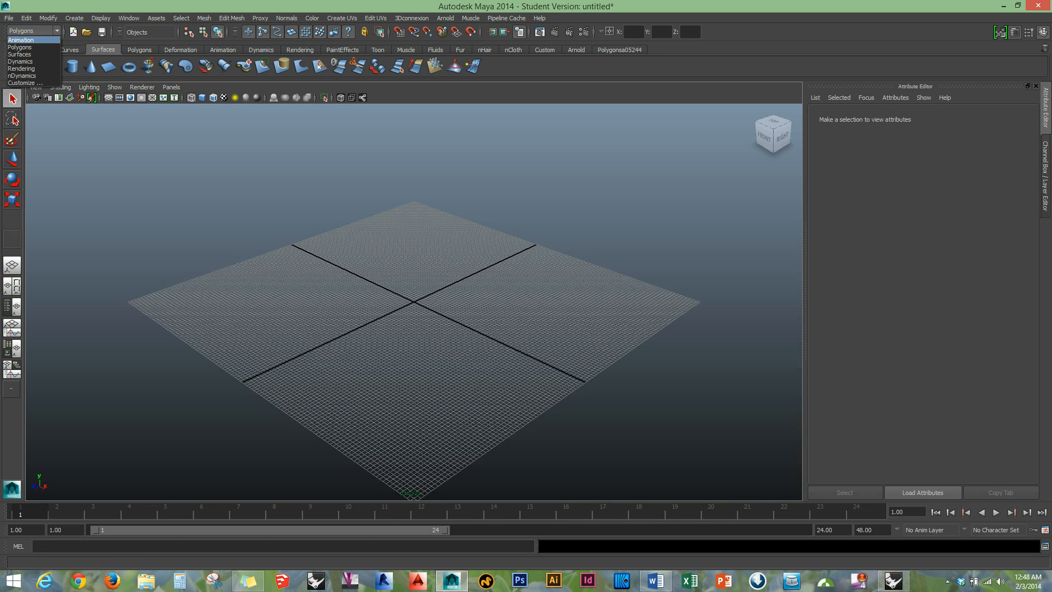
click(22, 47)
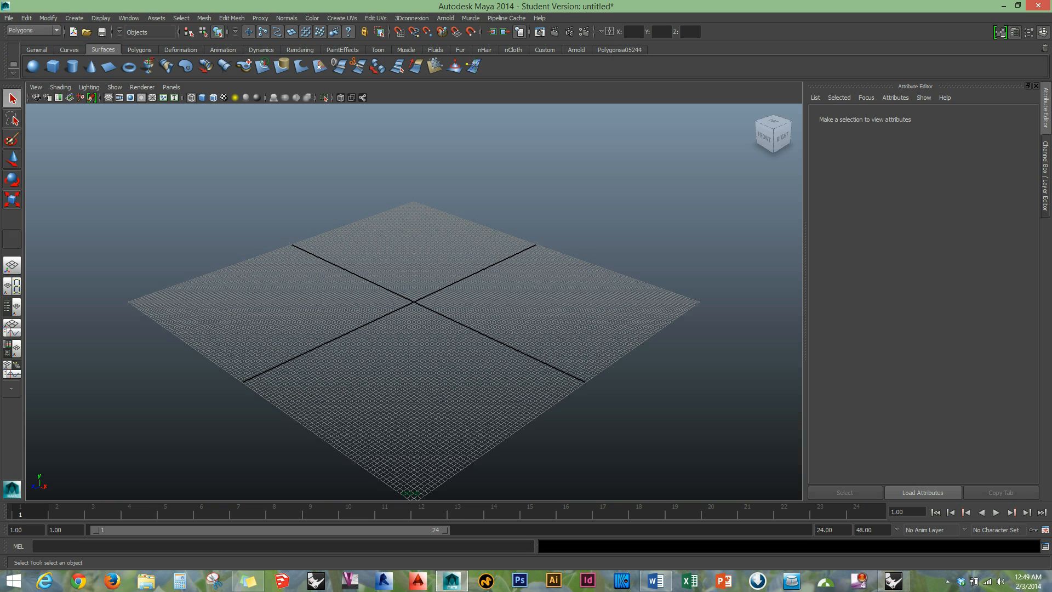
click(34, 31)
click(22, 47)
Display the hotbox with all menu sets over the perspective view, and dismiss it
key(space)
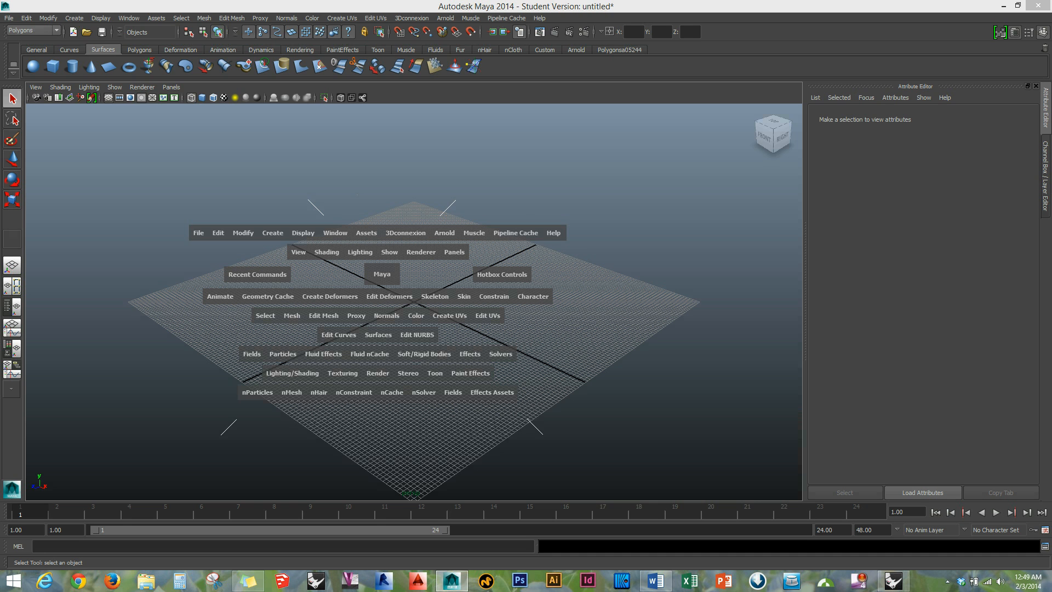
key(space)
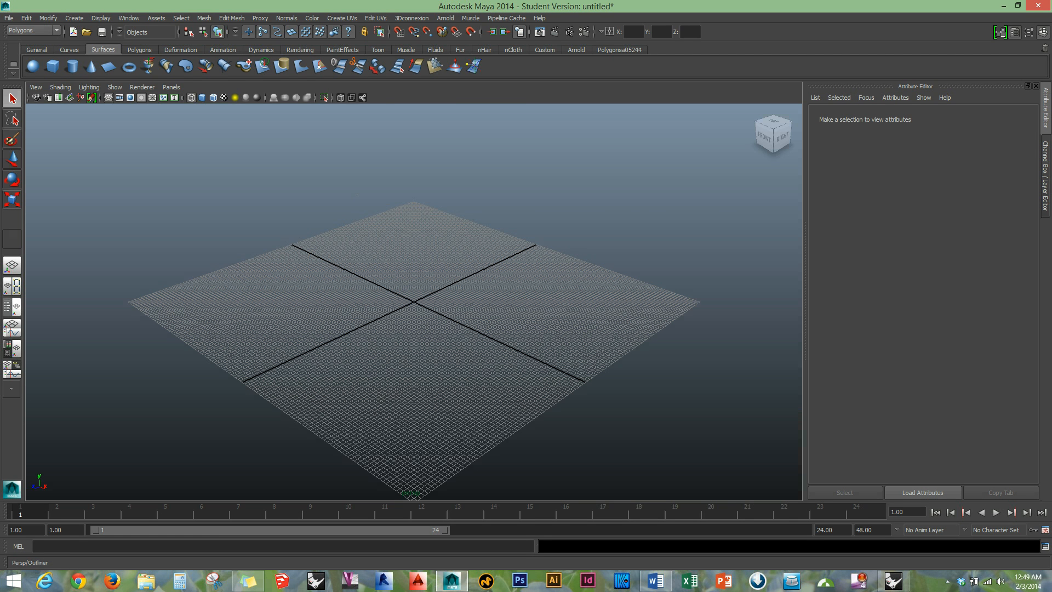
click(12, 307)
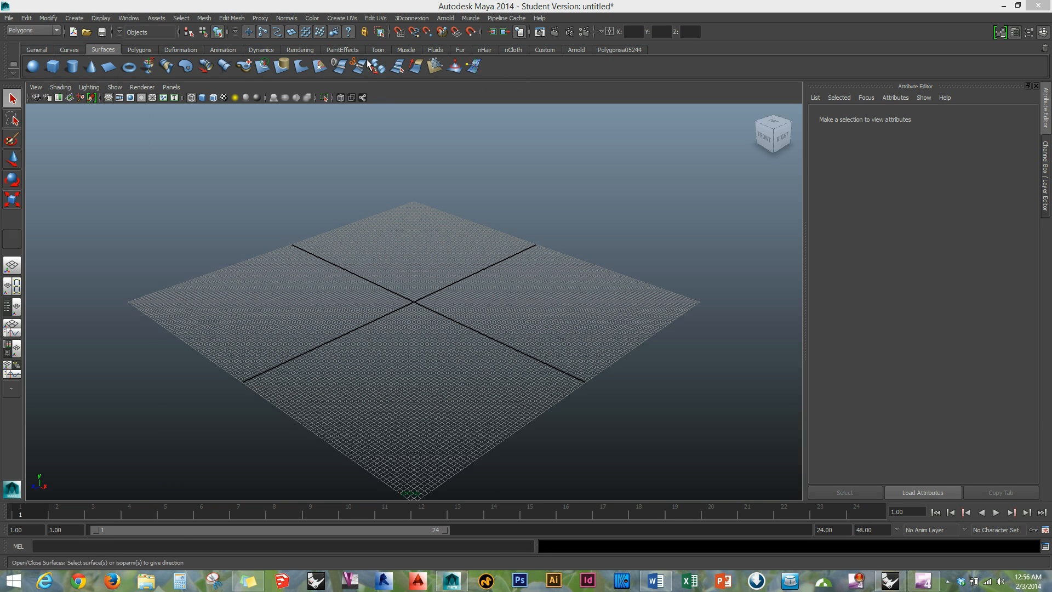
Look through the General, Curves and Surfaces shelves and activate the custom Polygonsa05244 shelf
click(39, 50)
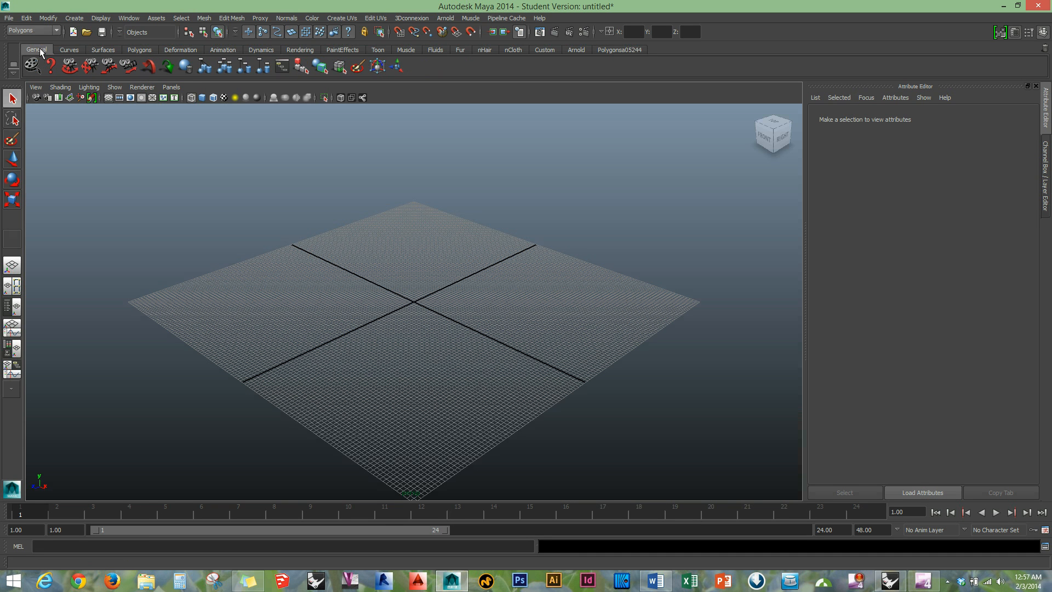
click(69, 51)
click(113, 52)
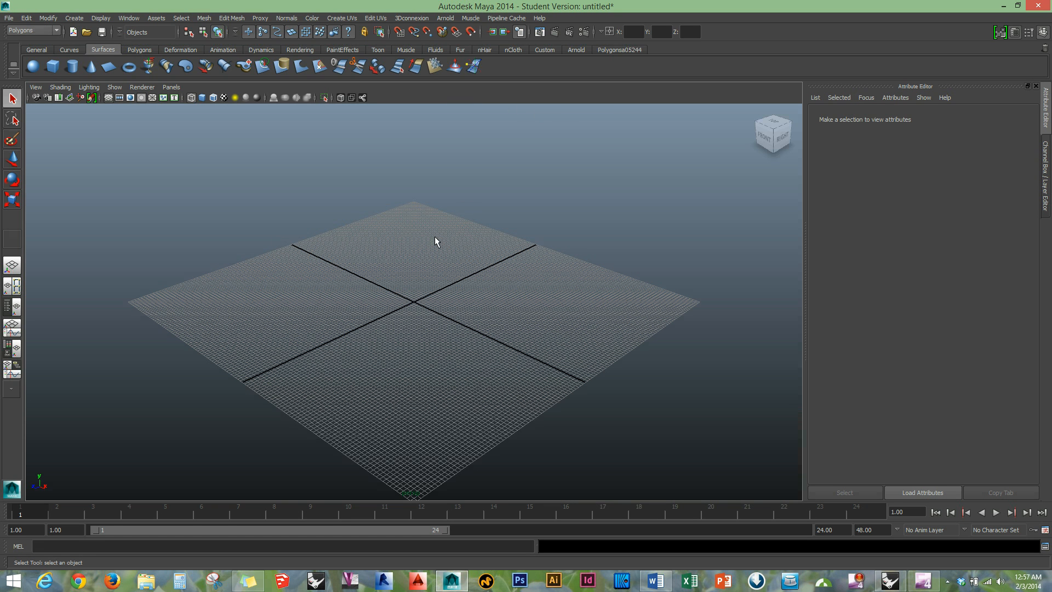
click(632, 51)
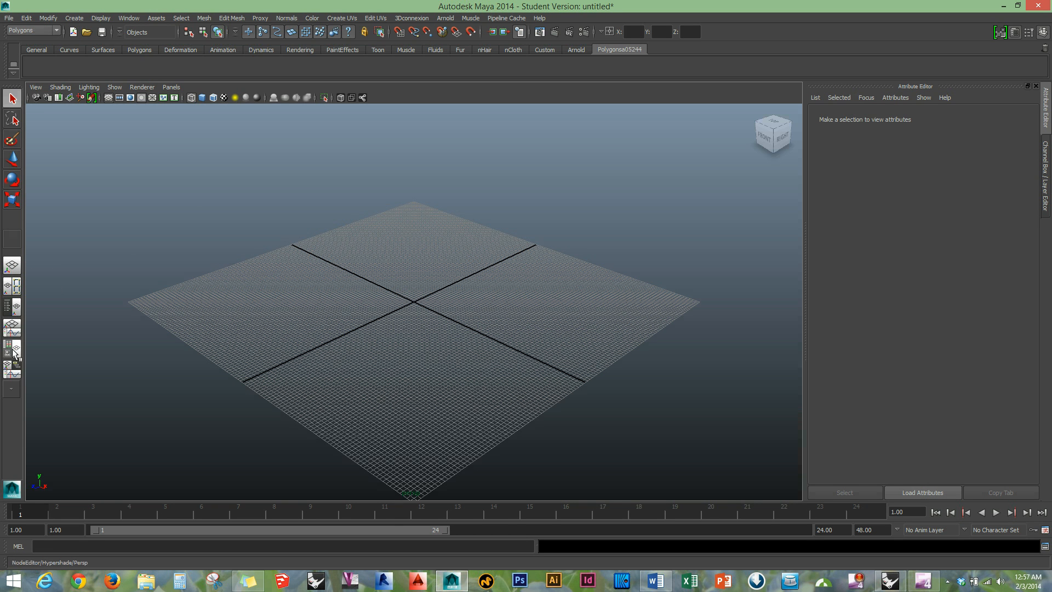
Preview the Persp/Outliner, Persp/Graph and Persp/UV Texture Editor layouts, and check the list of other available layouts
click(11, 324)
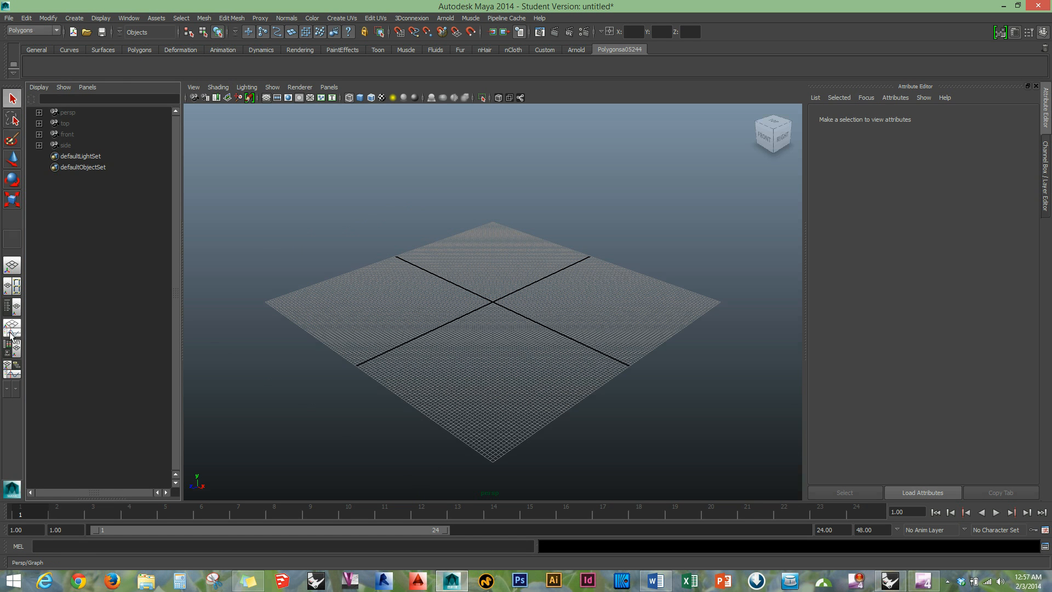
click(12, 345)
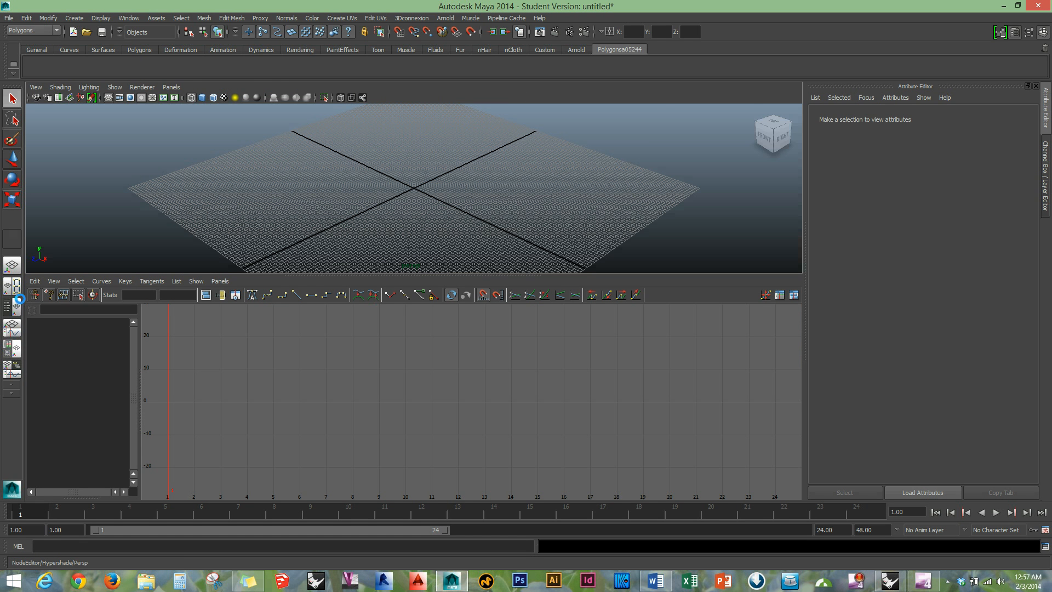
click(14, 300)
click(15, 289)
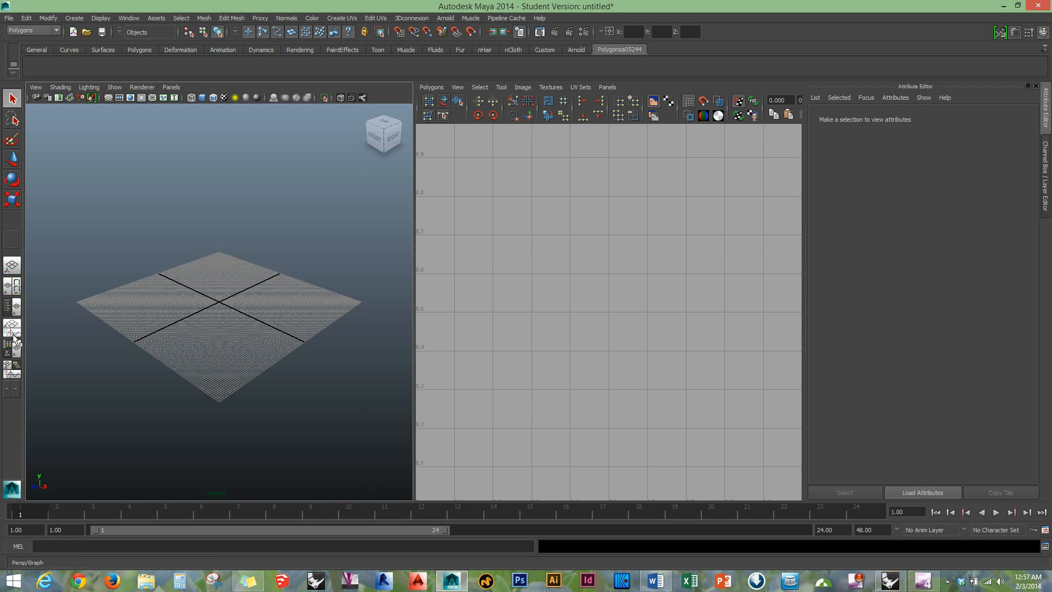
right_click(10, 330)
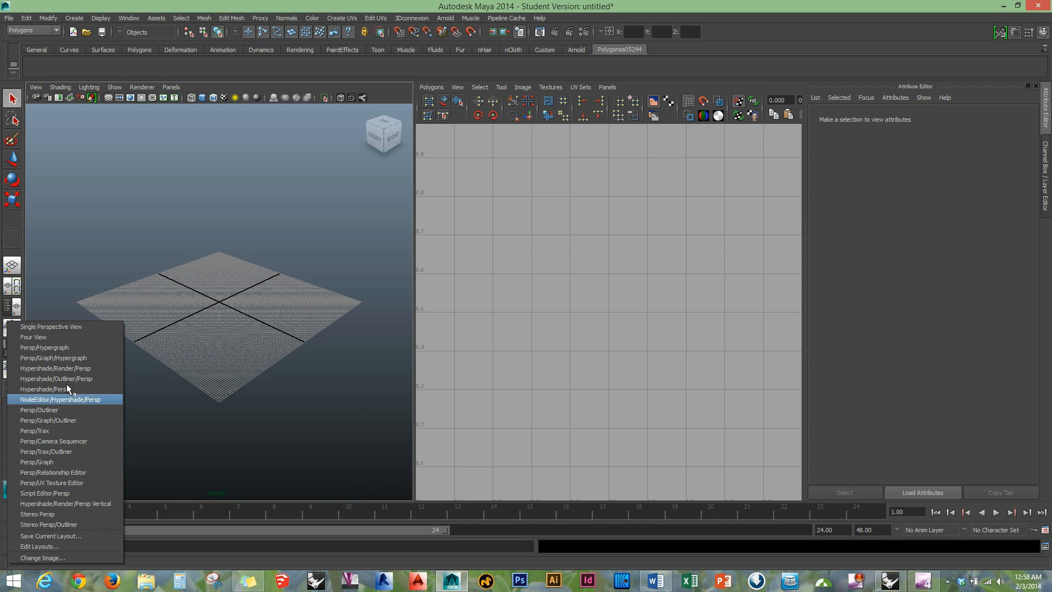
click(136, 238)
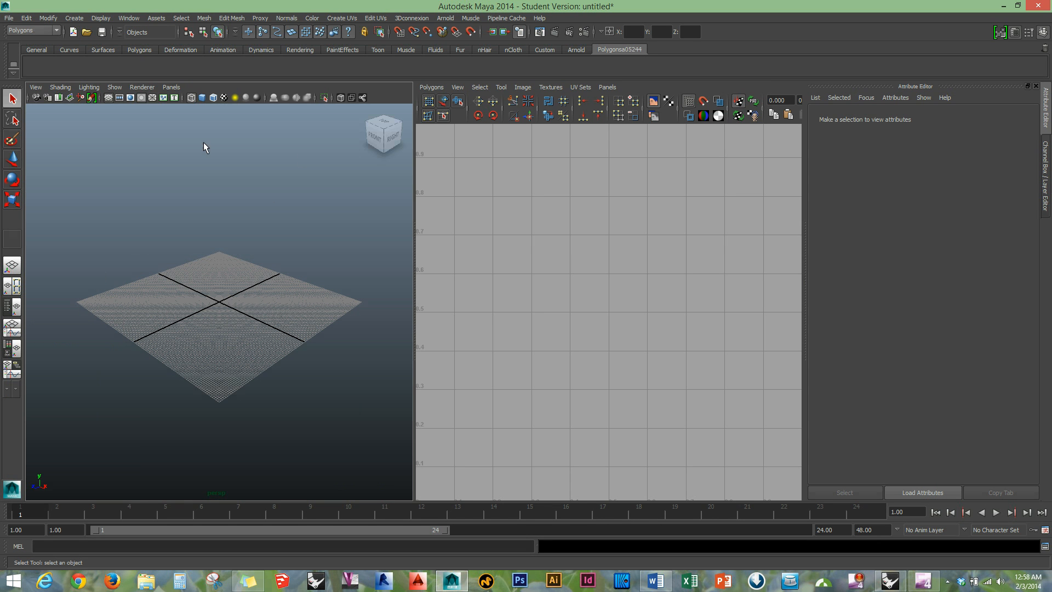
Change the workspace layout to Four Panes
click(171, 89)
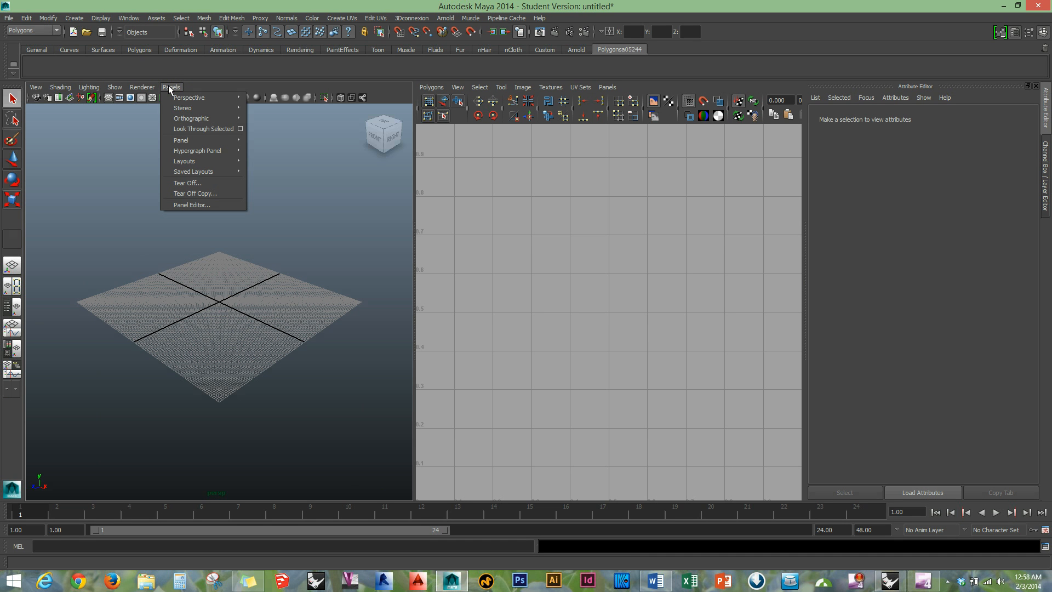
mouse_move(219, 161)
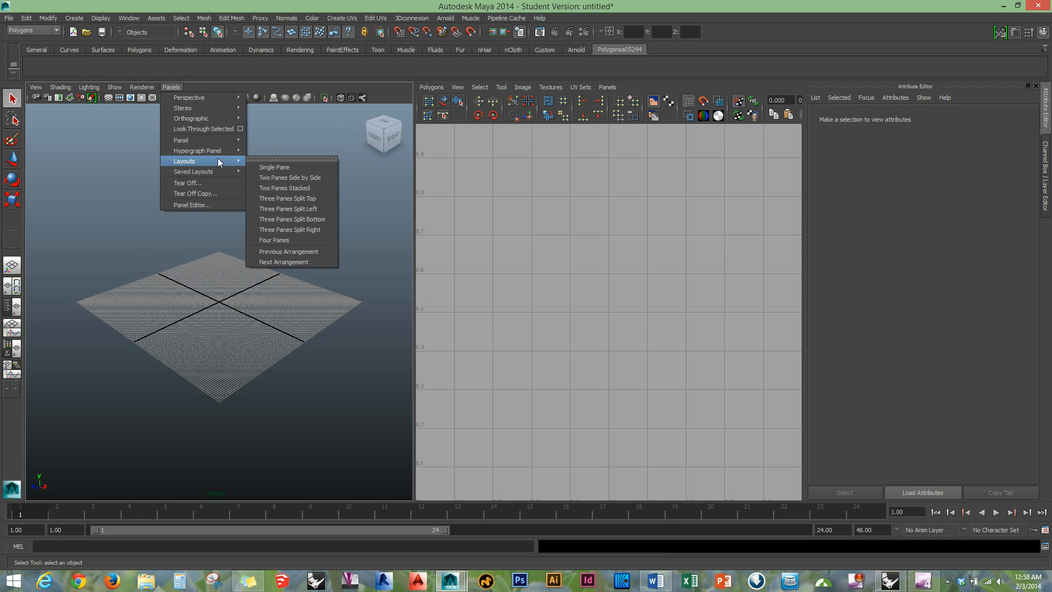
click(287, 242)
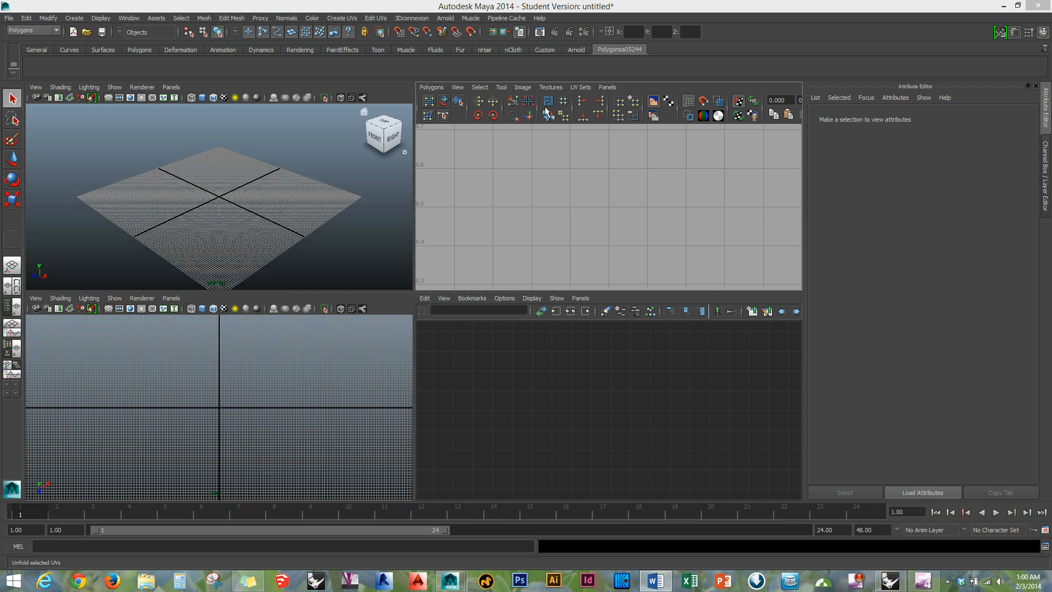
Replace the UV editor pane with the front orthographic view and the node graph pane with the side orthographic view
click(607, 88)
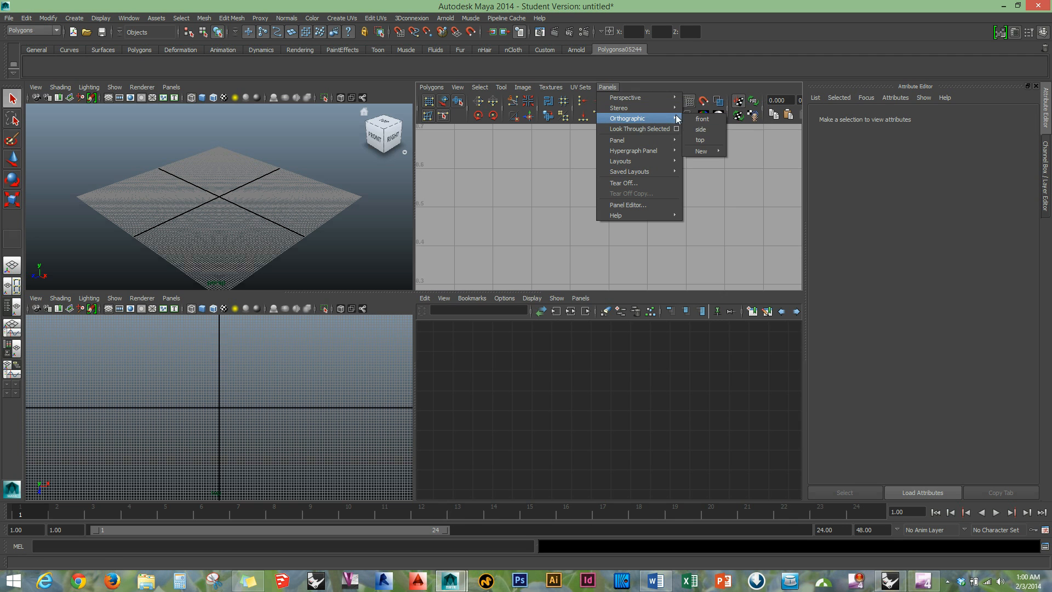
click(705, 118)
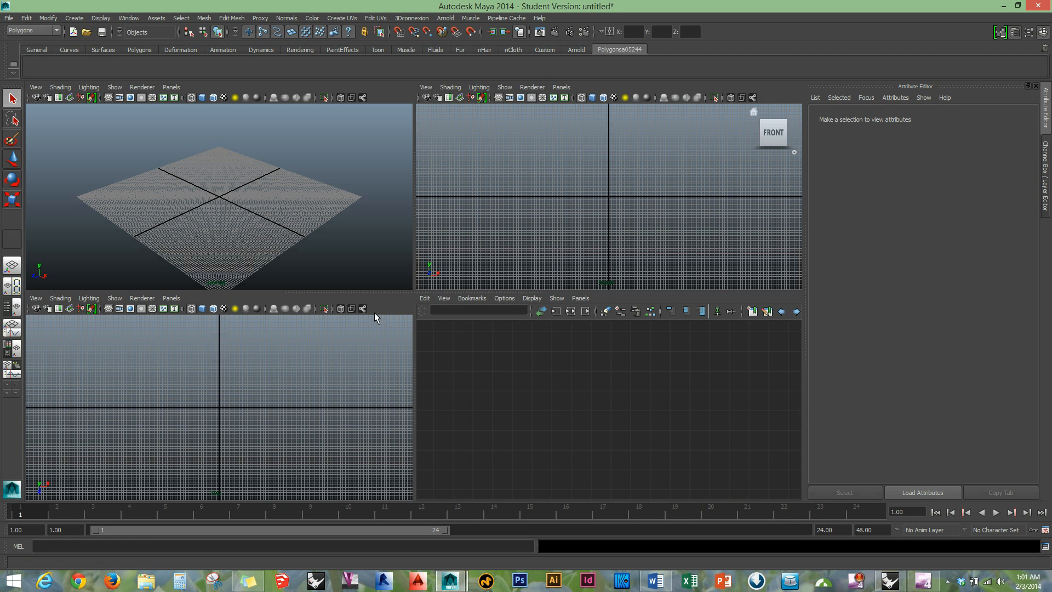
click(580, 298)
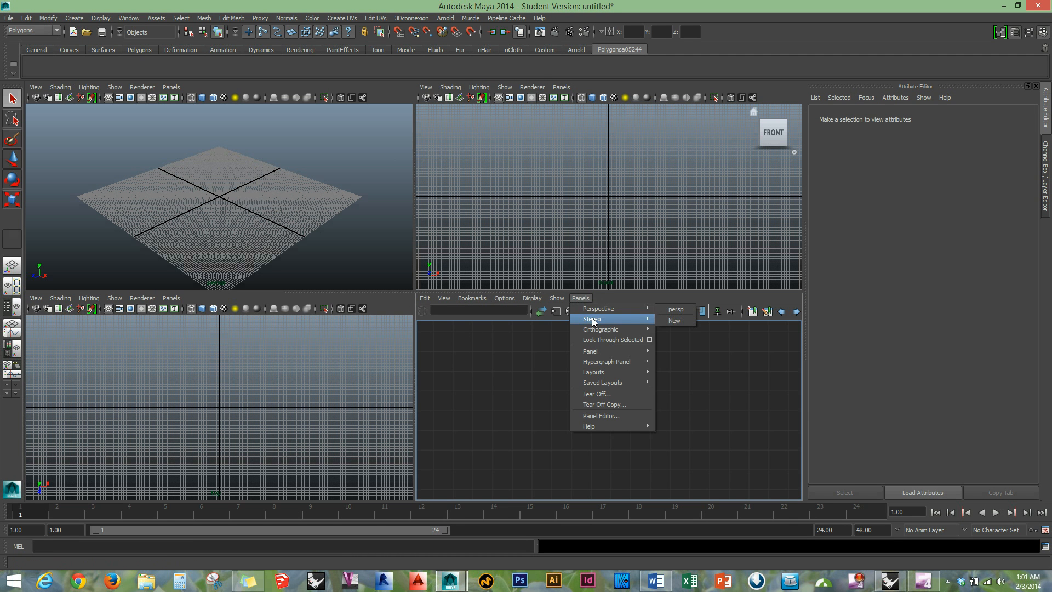
mouse_move(619, 329)
click(674, 341)
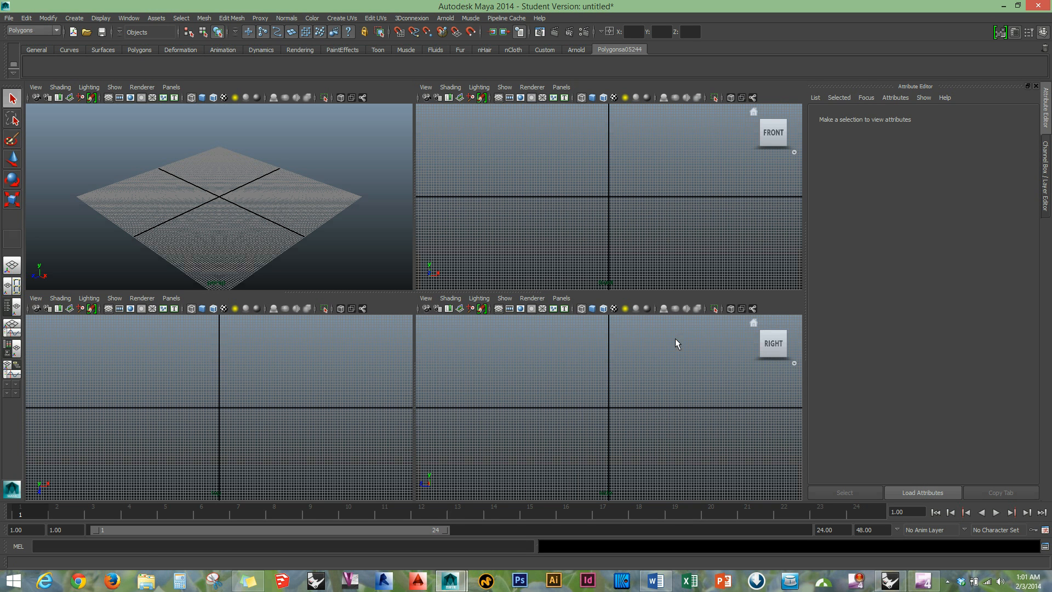
Maximize the perspective view and return to the four-pane layout
click(286, 204)
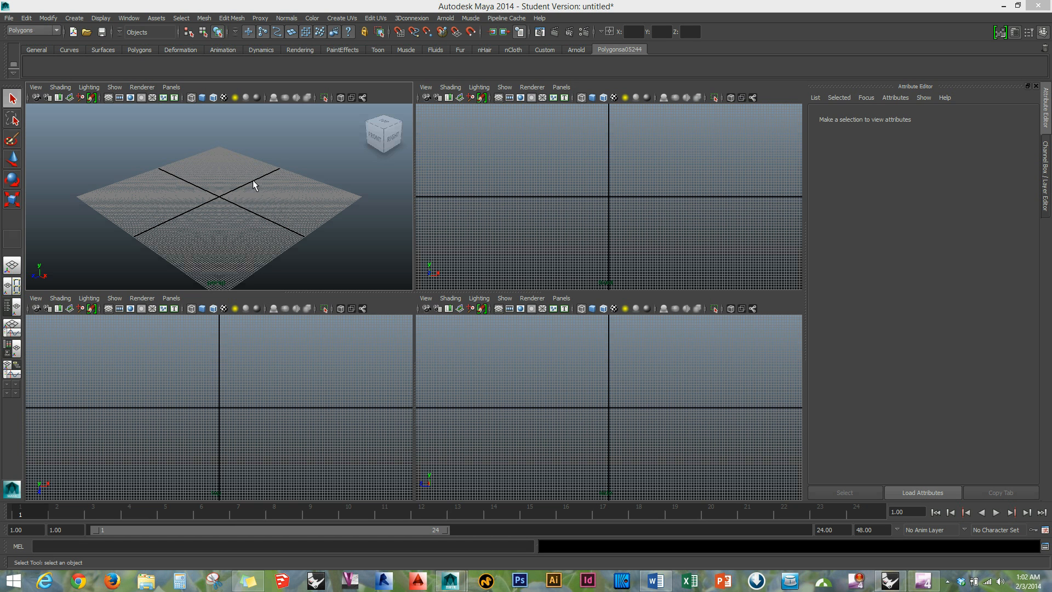
key(space)
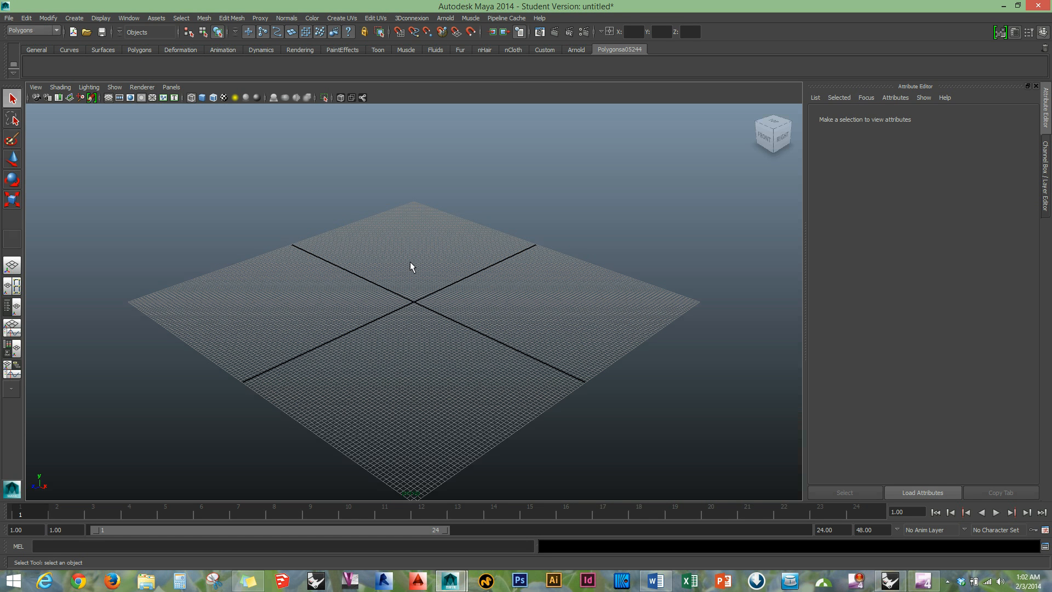
key(space)
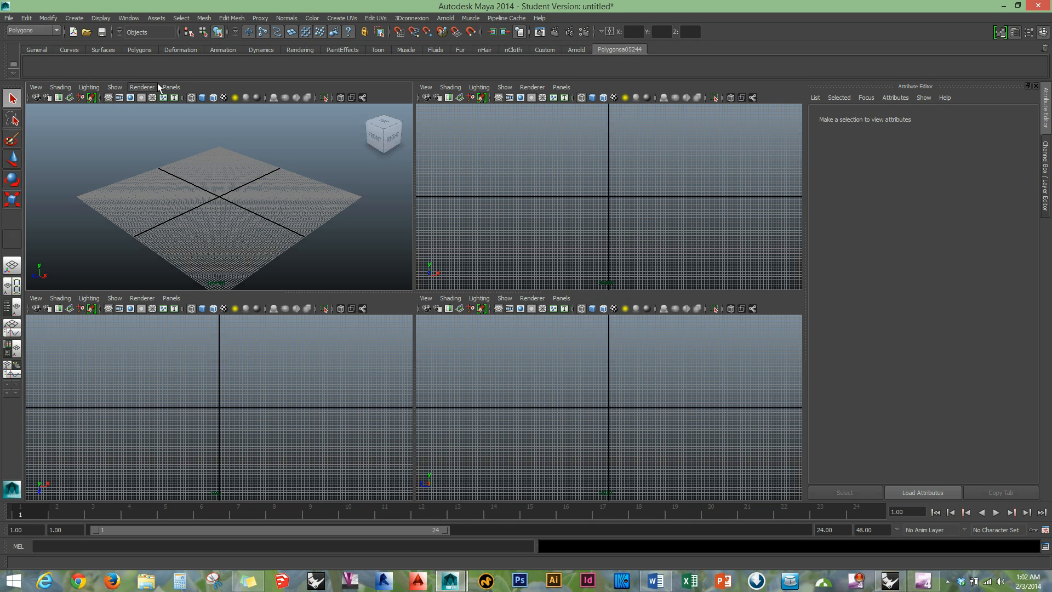
Examine the perspective view's camera, bookmark and image plane options, and its available shading modes
click(36, 88)
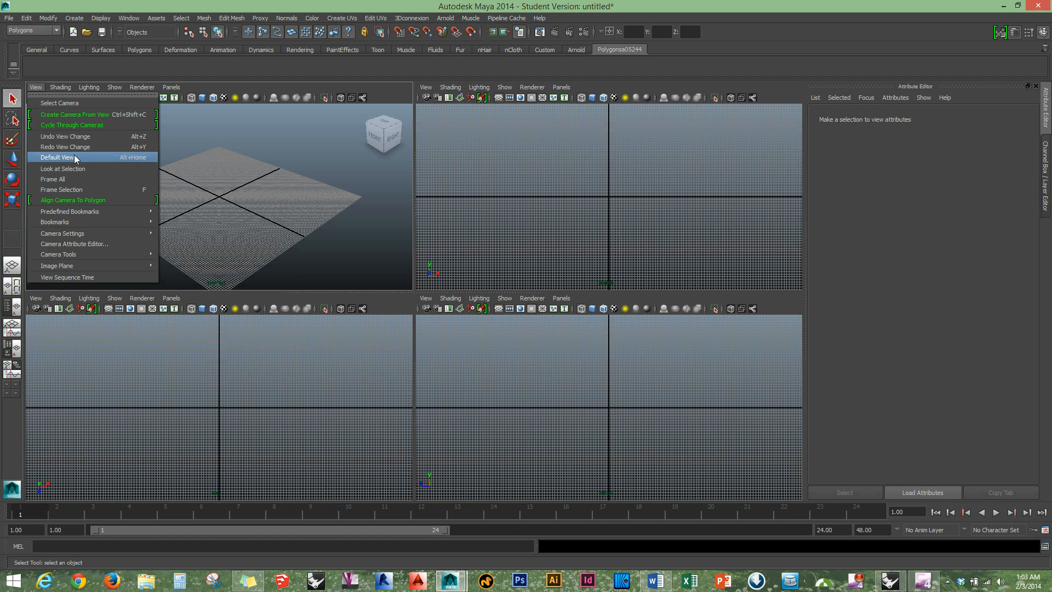
mouse_move(95, 222)
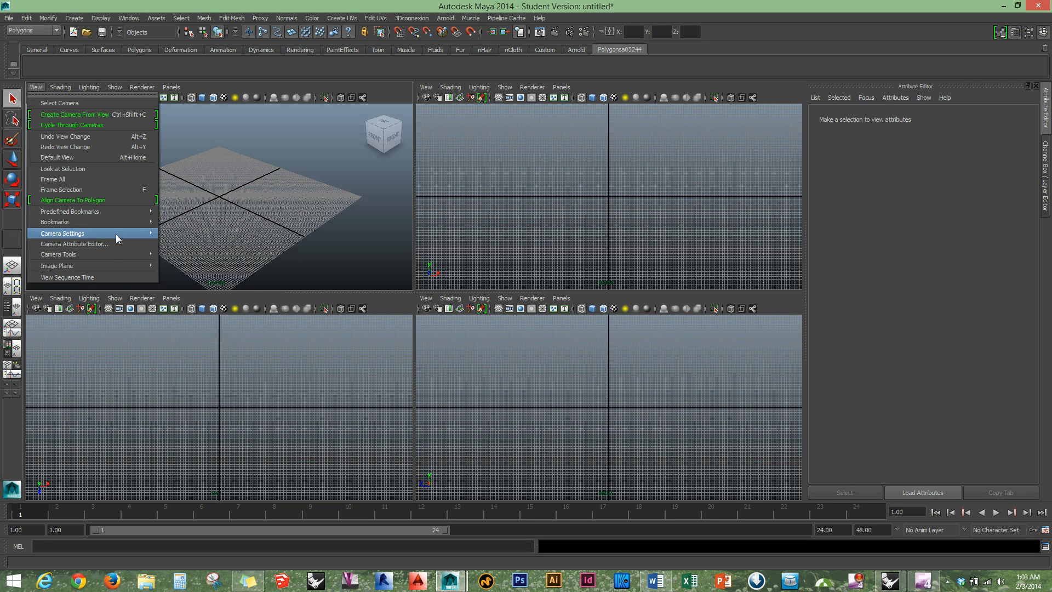
mouse_move(88, 267)
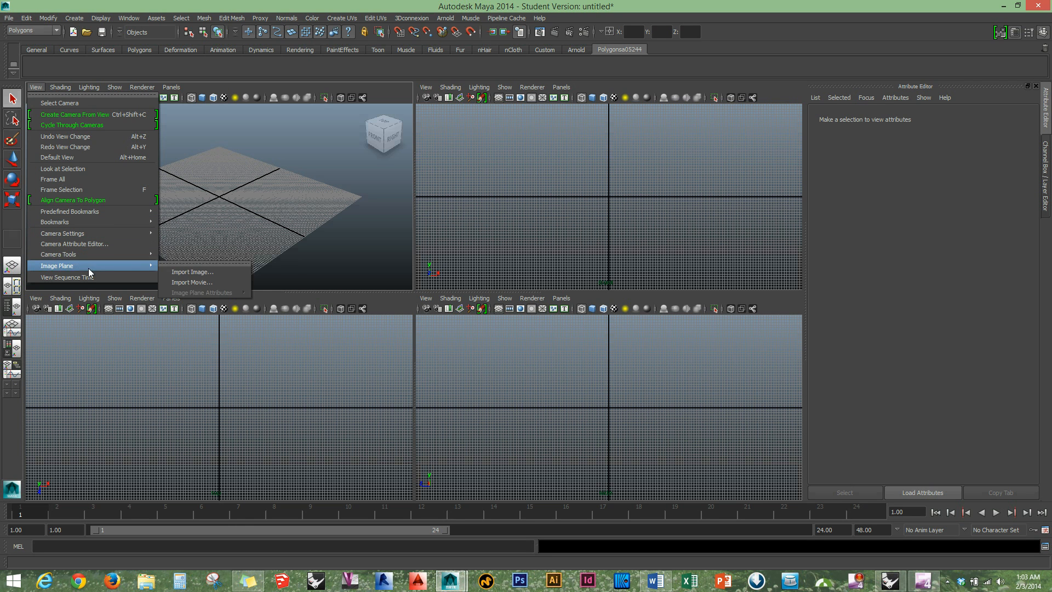
click(41, 87)
click(65, 86)
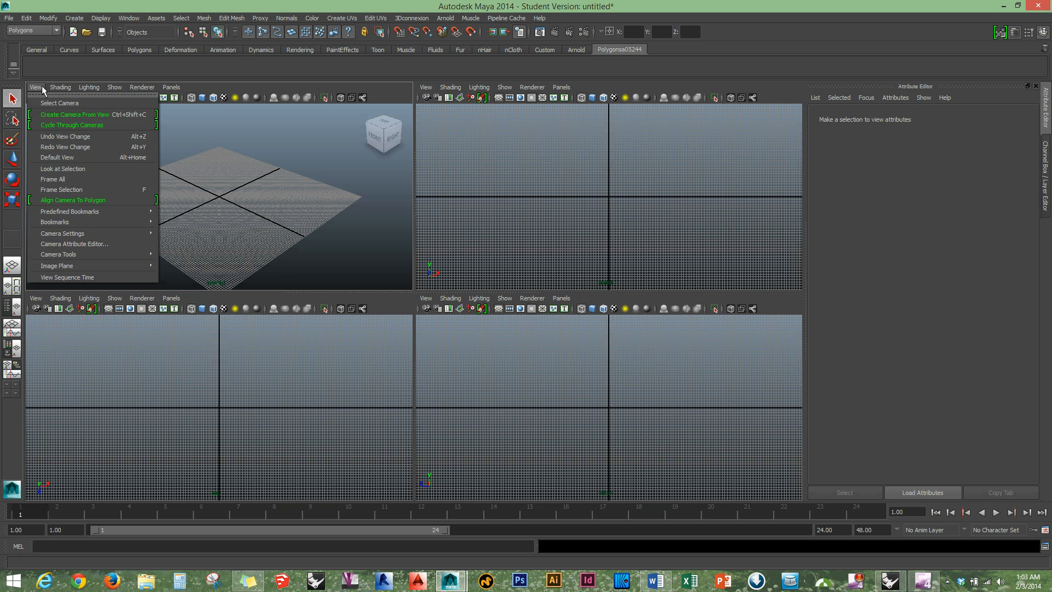
click(63, 88)
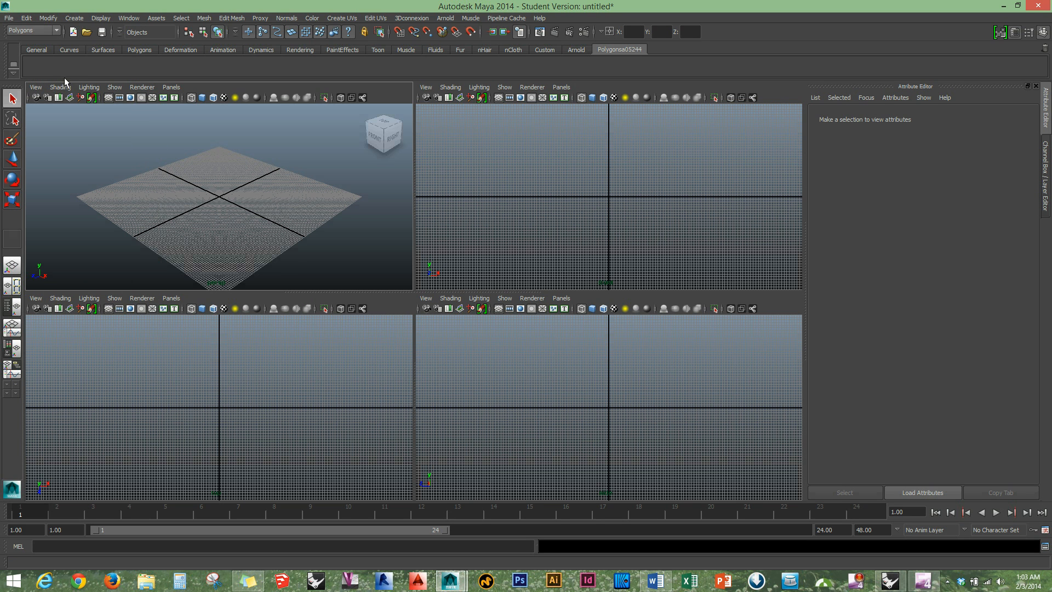
click(64, 88)
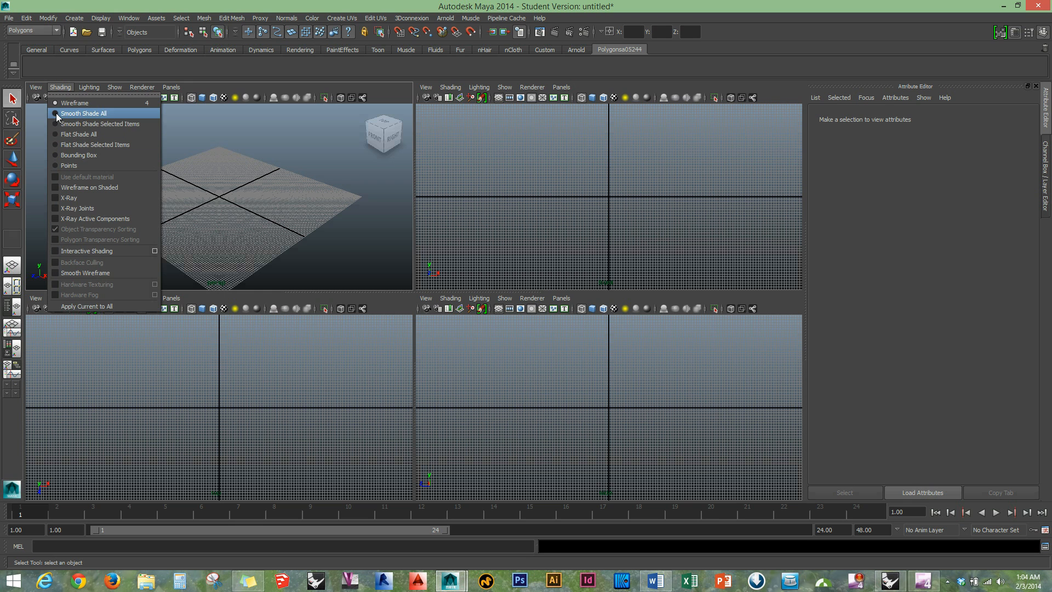
Review the perspective pane's panel and layout options, and tear the view off into a floating window that is closed again
click(197, 93)
mouse_move(67, 89)
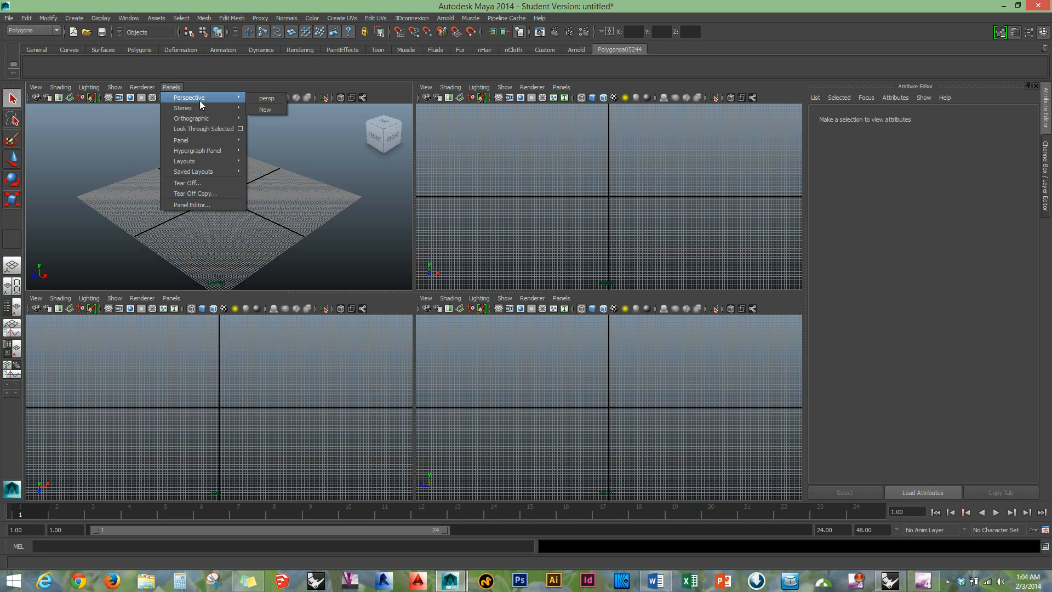
mouse_move(225, 120)
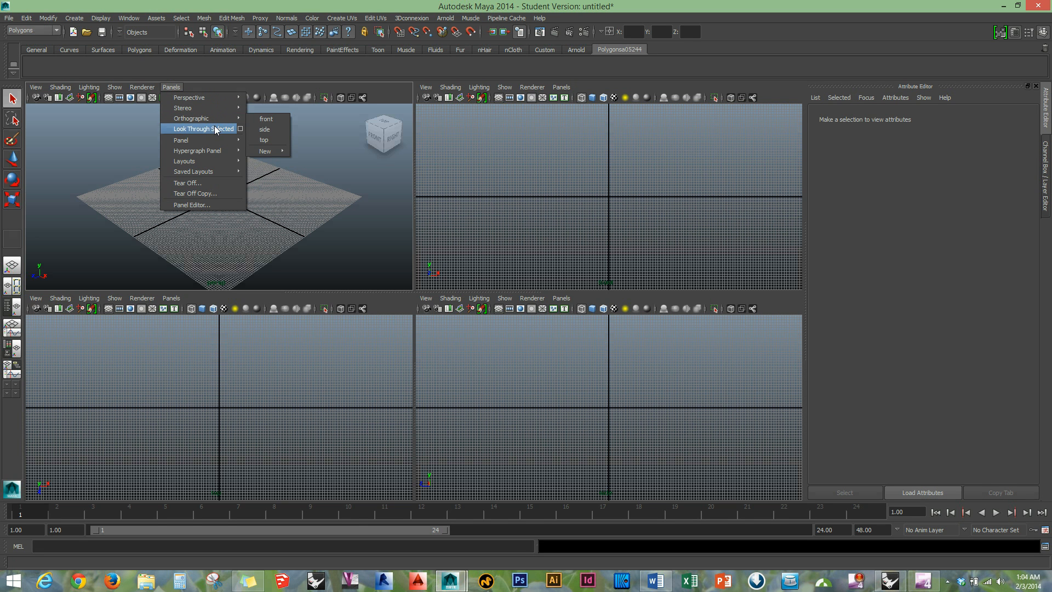
mouse_move(218, 141)
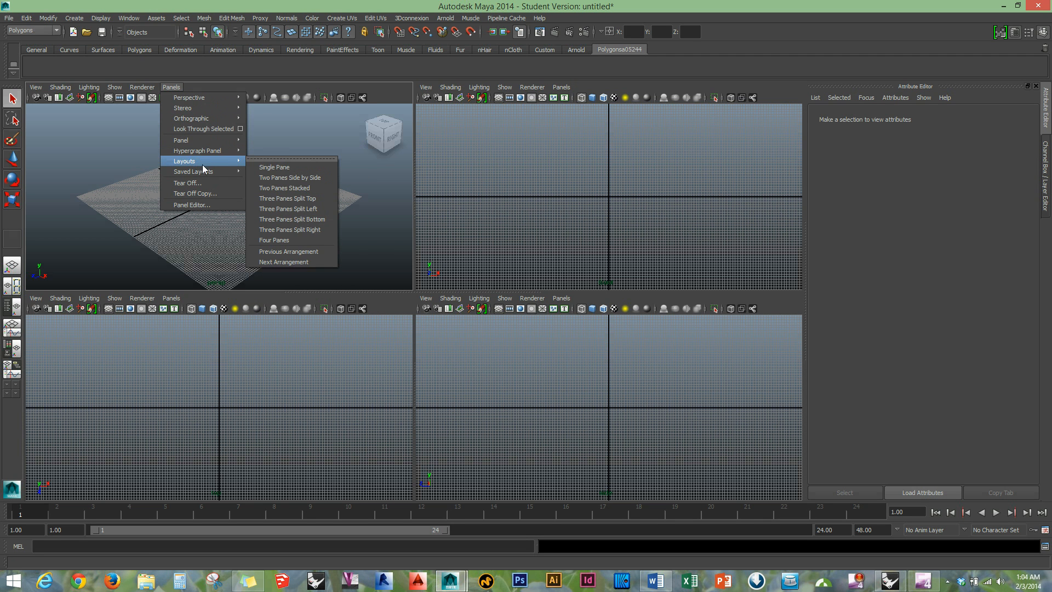
mouse_move(199, 171)
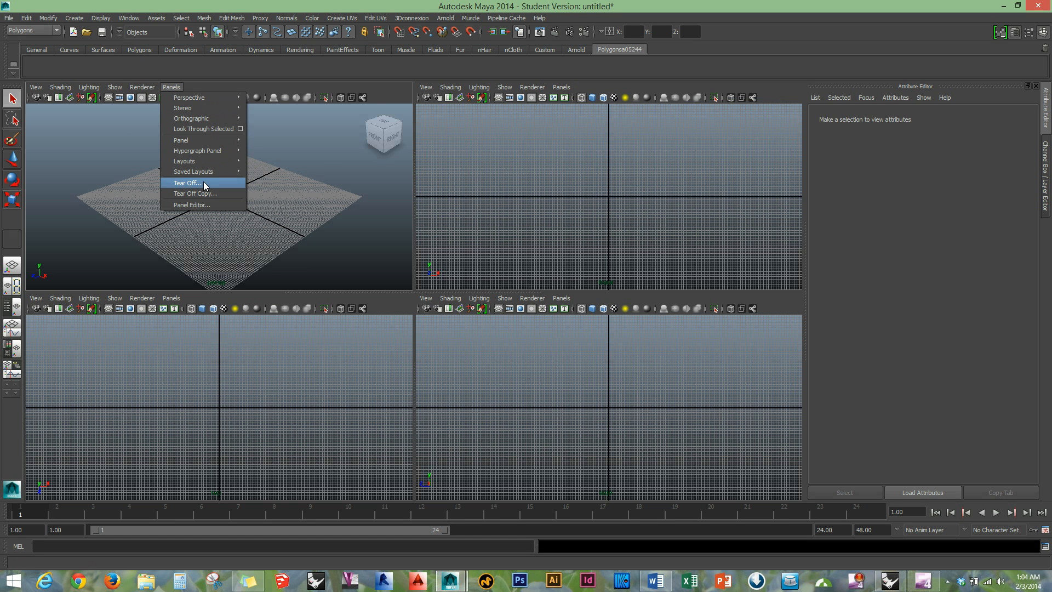
click(203, 182)
drag(560, 188, 440, 141)
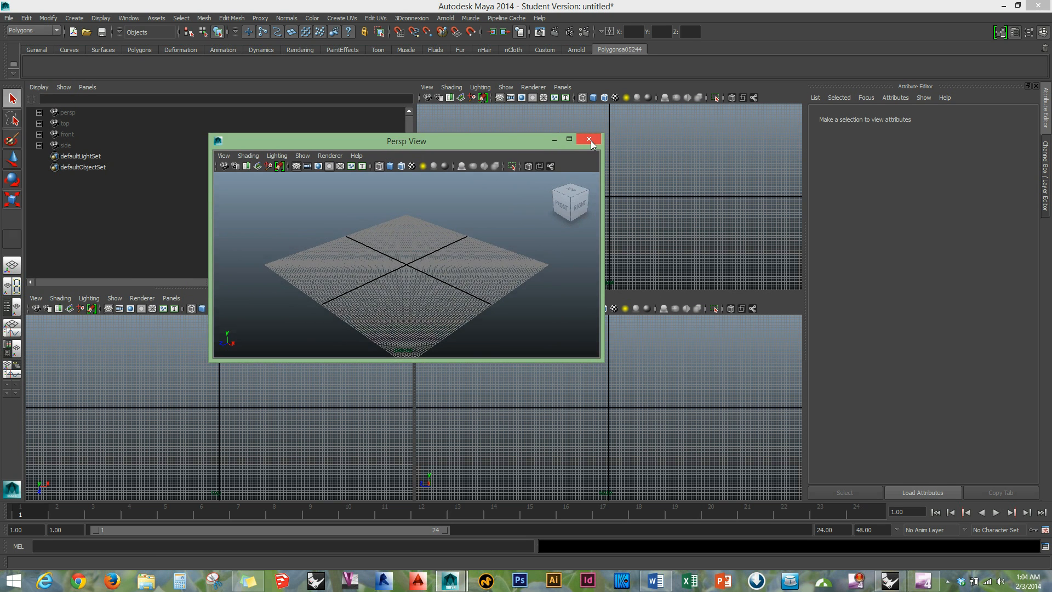
click(590, 140)
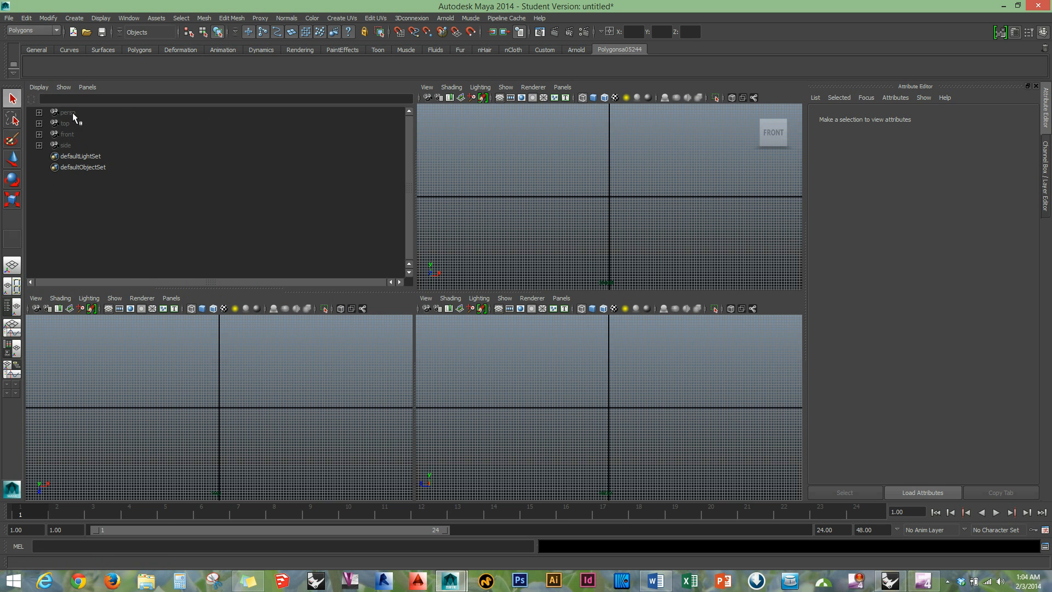
Show the persp camera view again in the pane occupied by the outliner
click(89, 87)
mouse_move(111, 97)
click(179, 97)
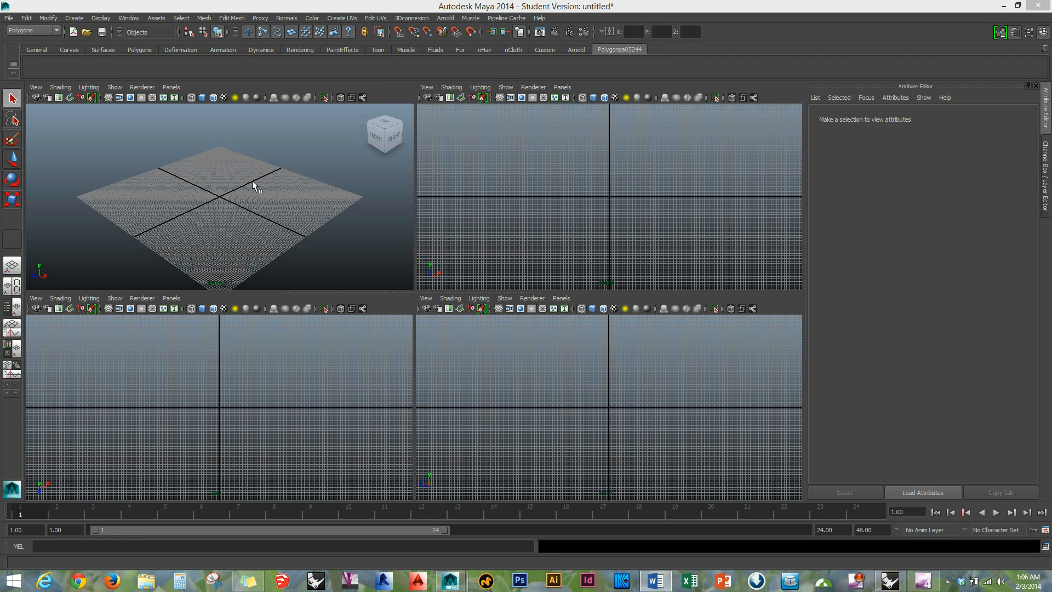
Check the image plane import option of the perspective view and toggle its grid off and on
click(39, 87)
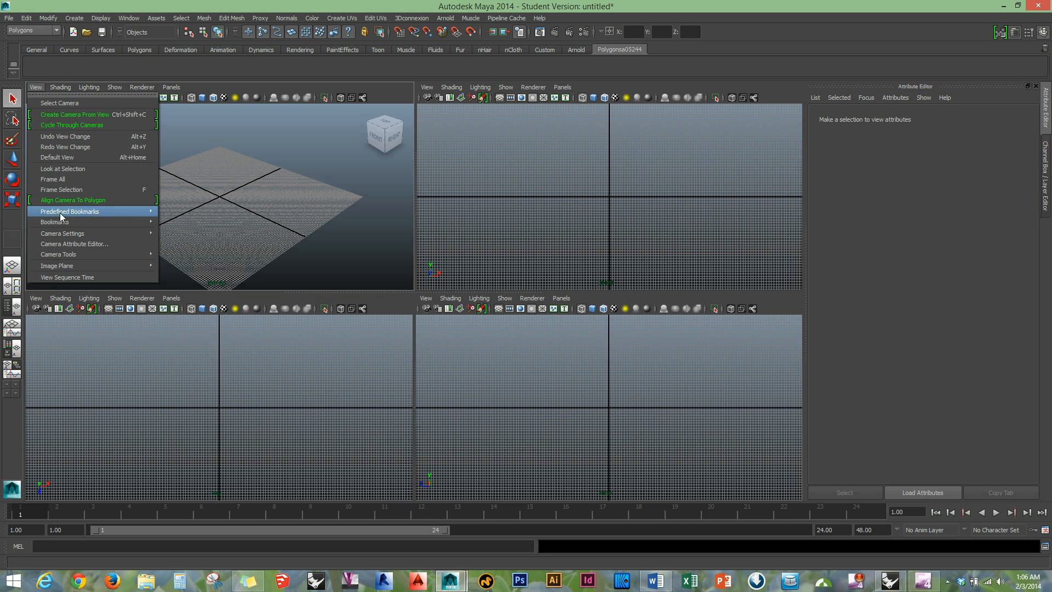
mouse_move(80, 266)
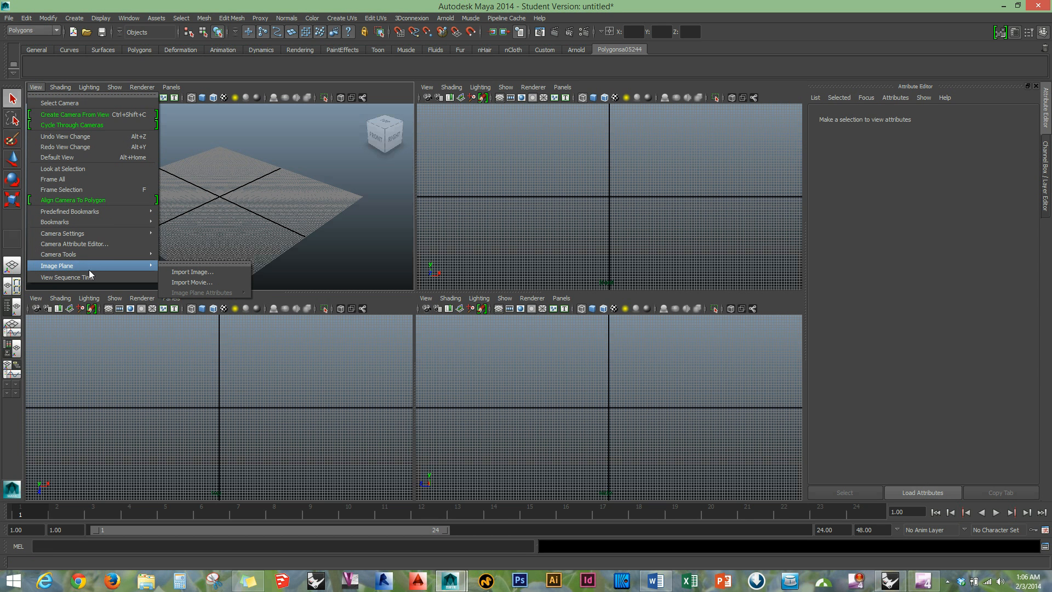
click(214, 272)
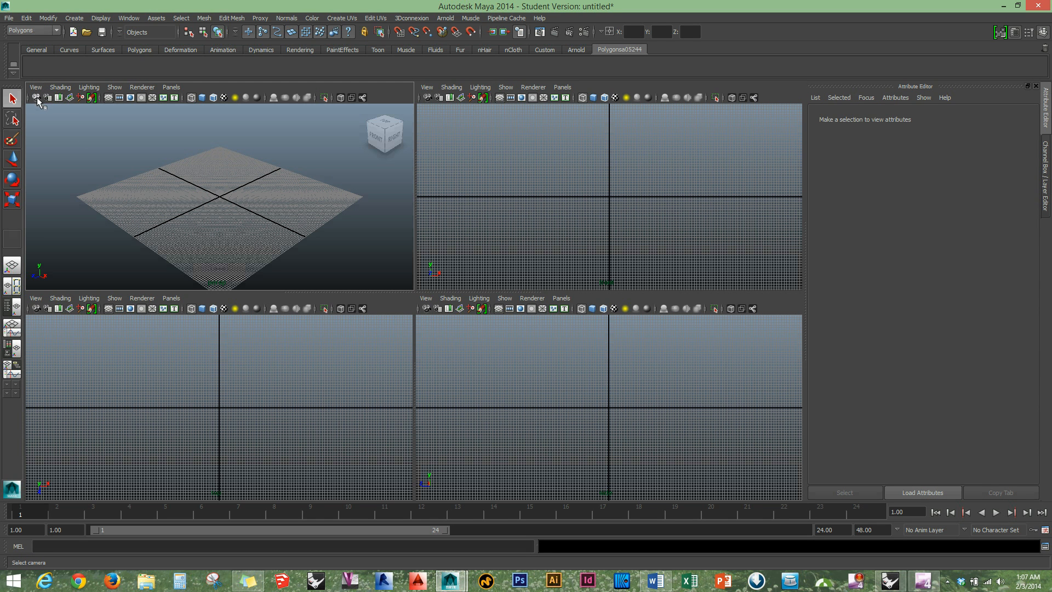
click(108, 98)
click(109, 98)
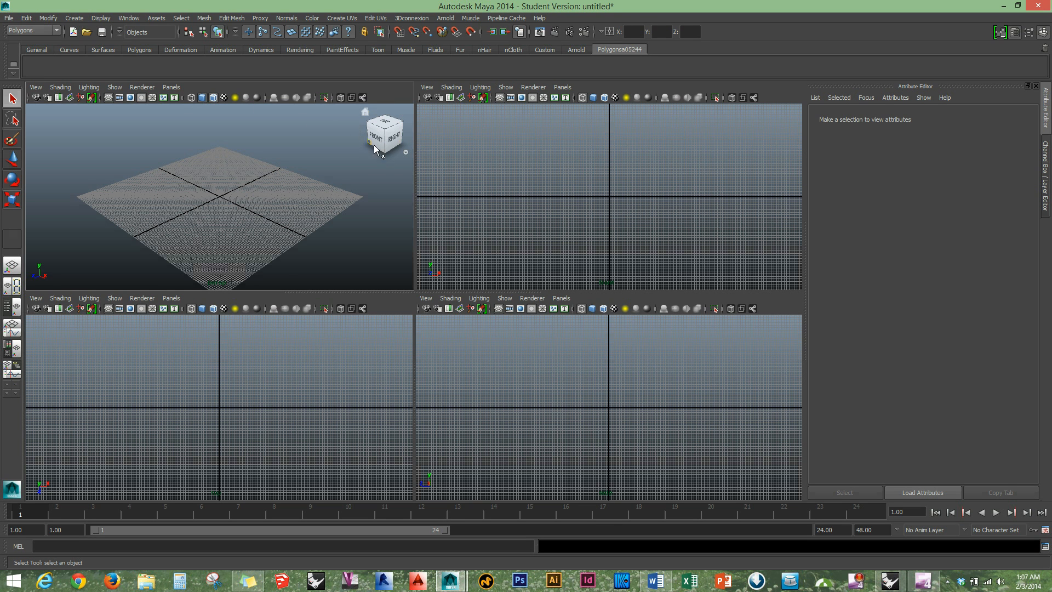
Orbit the perspective view with the ViewCube and check the ViewCube's options
click(396, 121)
mouse_move(357, 133)
mouse_down()
mouse_move(375, 154)
mouse_move(399, 118)
mouse_move(382, 127)
mouse_up()
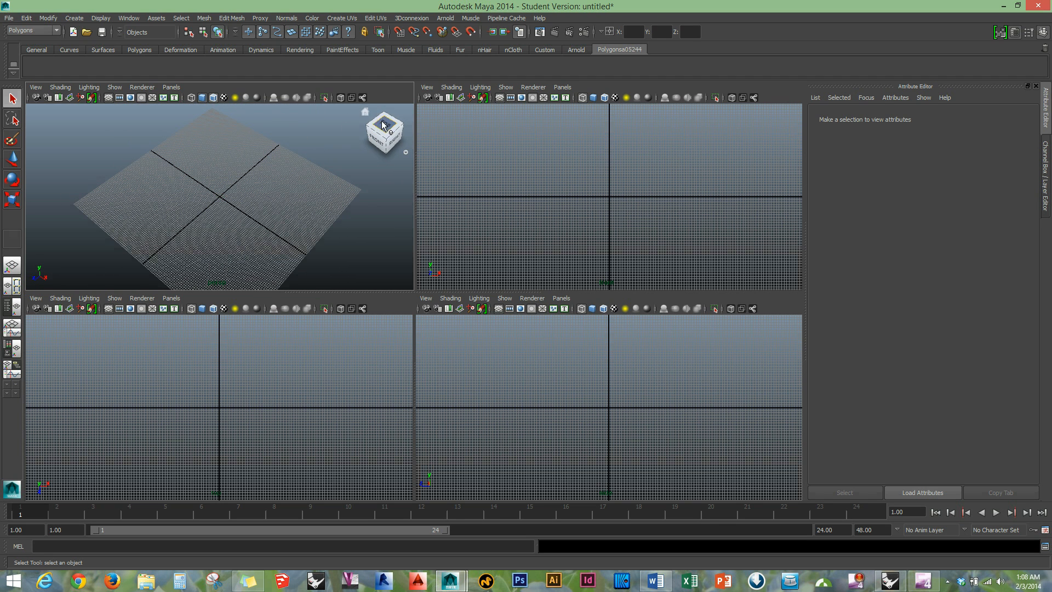
click(406, 152)
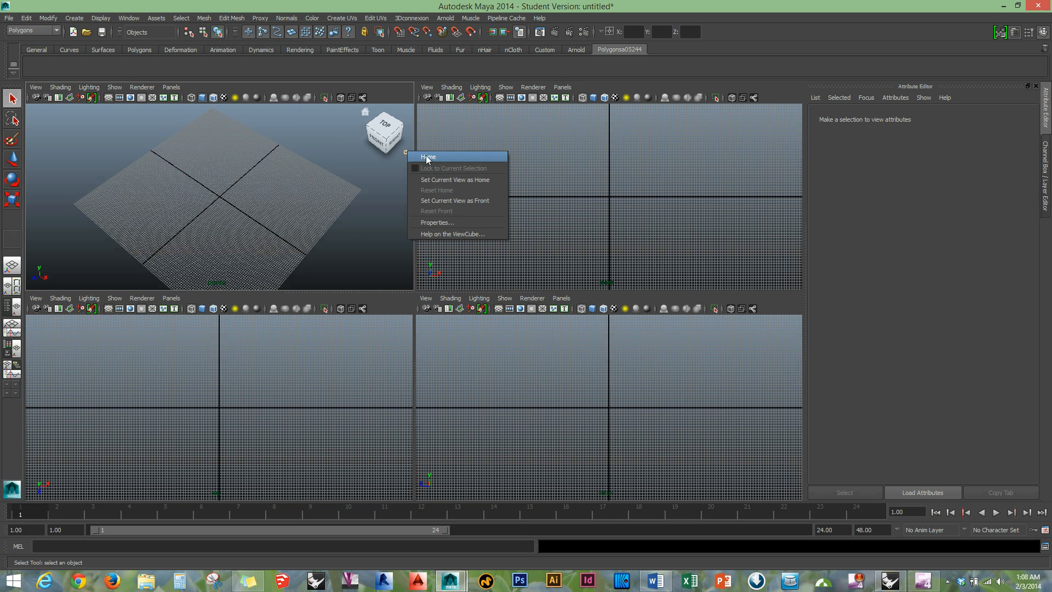
click(375, 185)
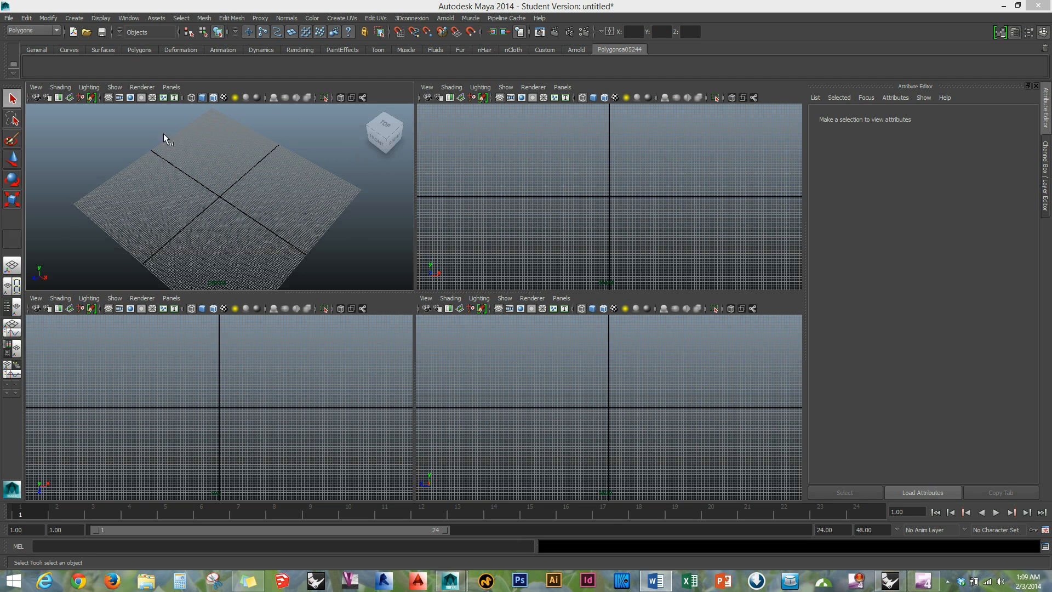
Switch to the Persp/Outliner layout and review the persp camera's attributes in the Channel Box and Attribute Editor
click(11, 310)
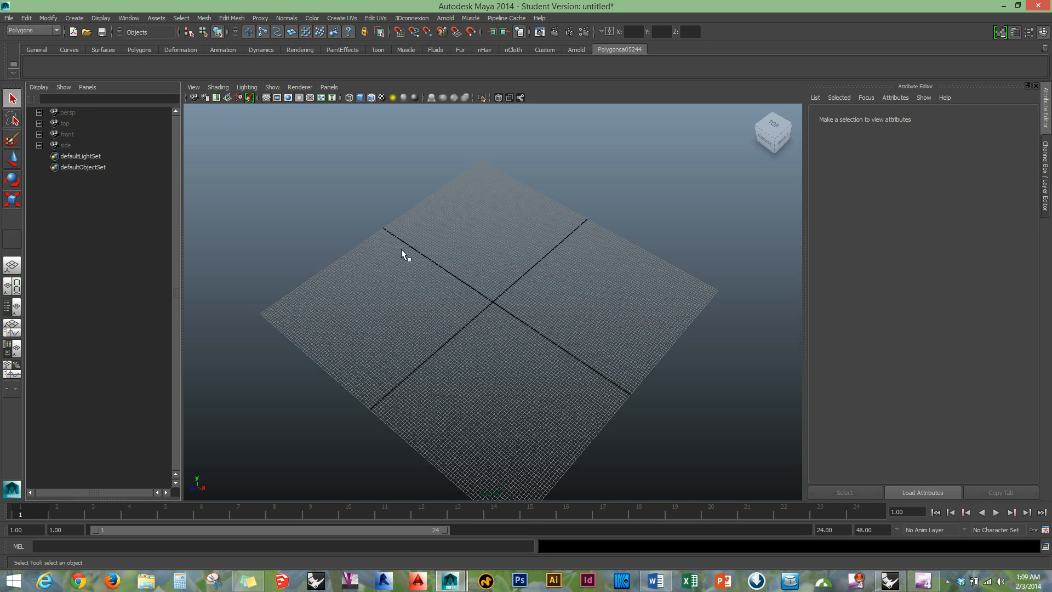
click(68, 113)
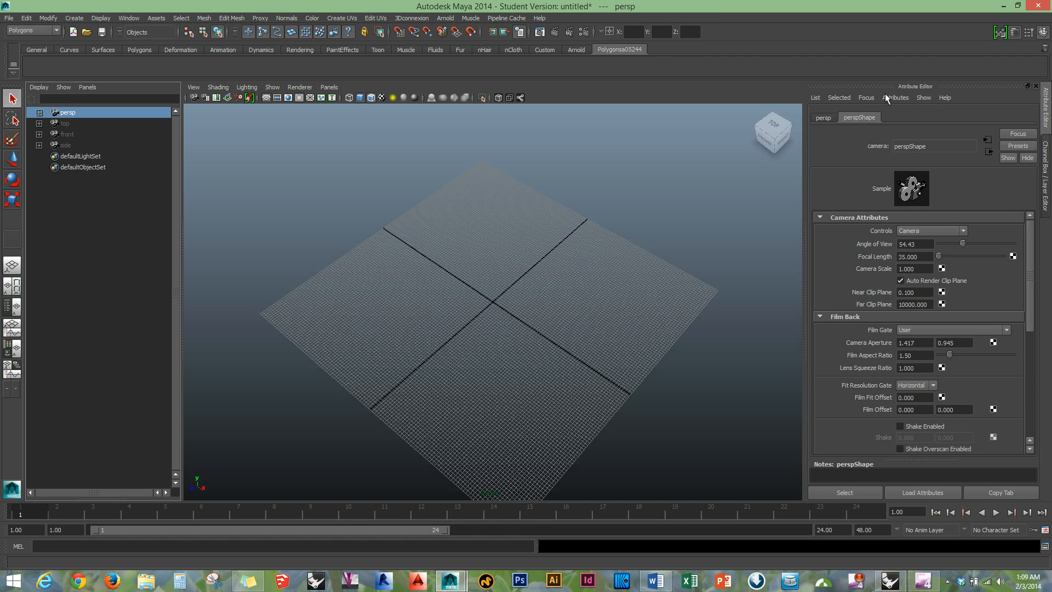
key(ctrl+a)
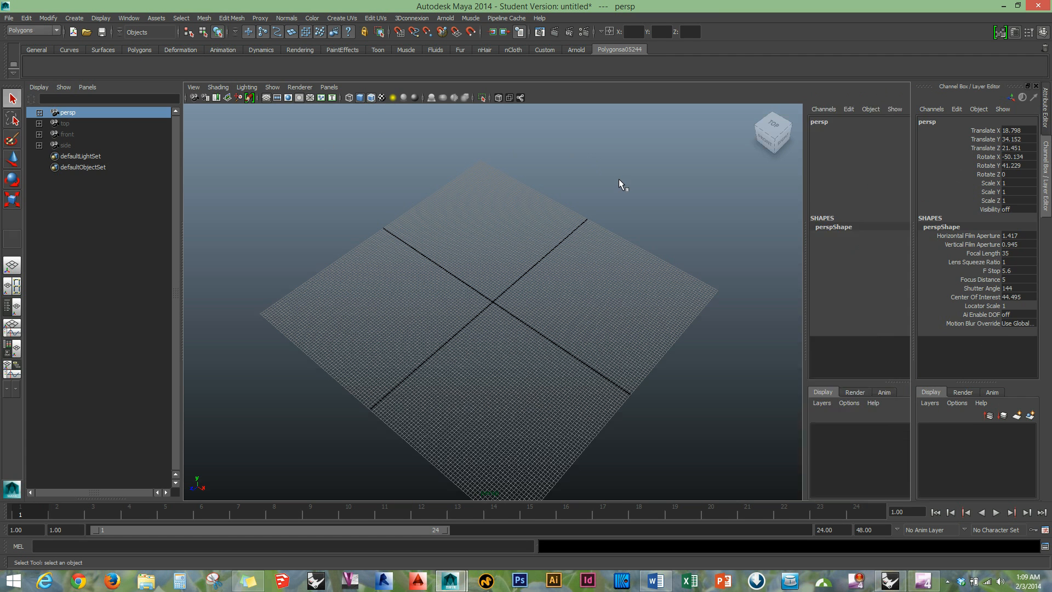
key(ctrl+a)
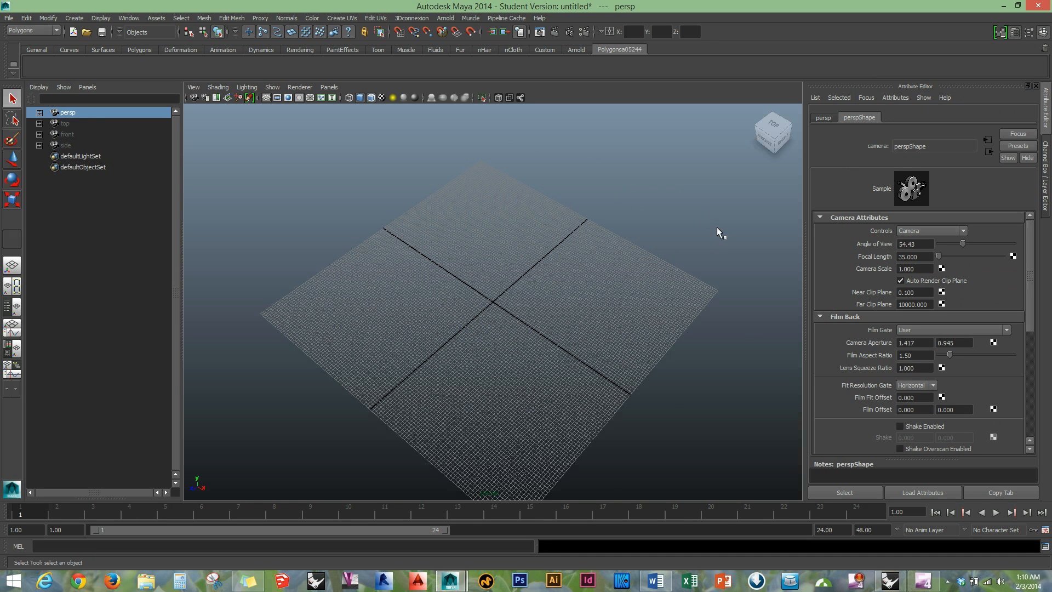
scroll(899, 329, down, 6)
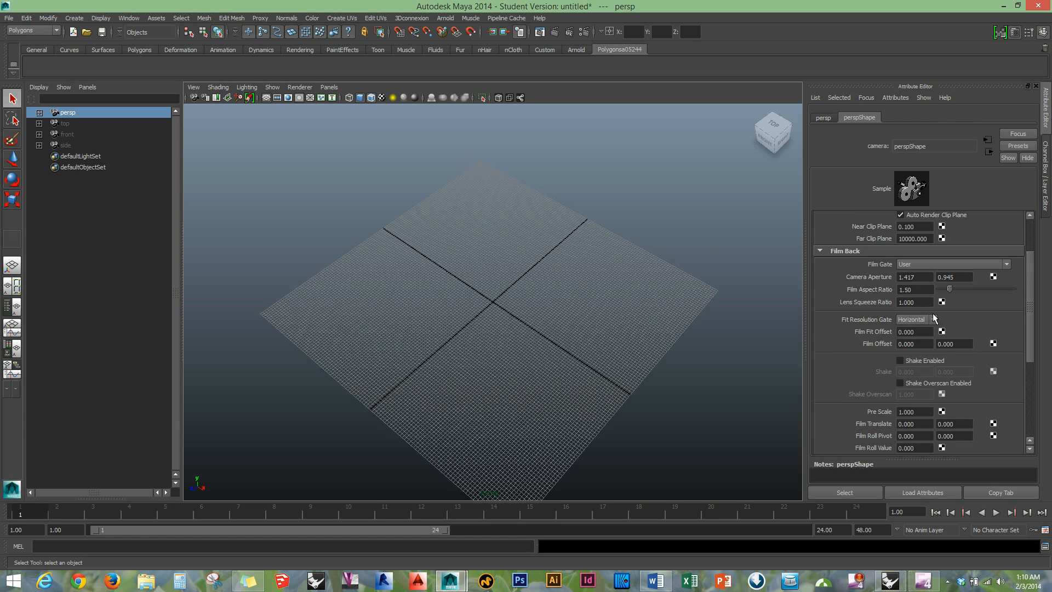
scroll(879, 294, up, 6)
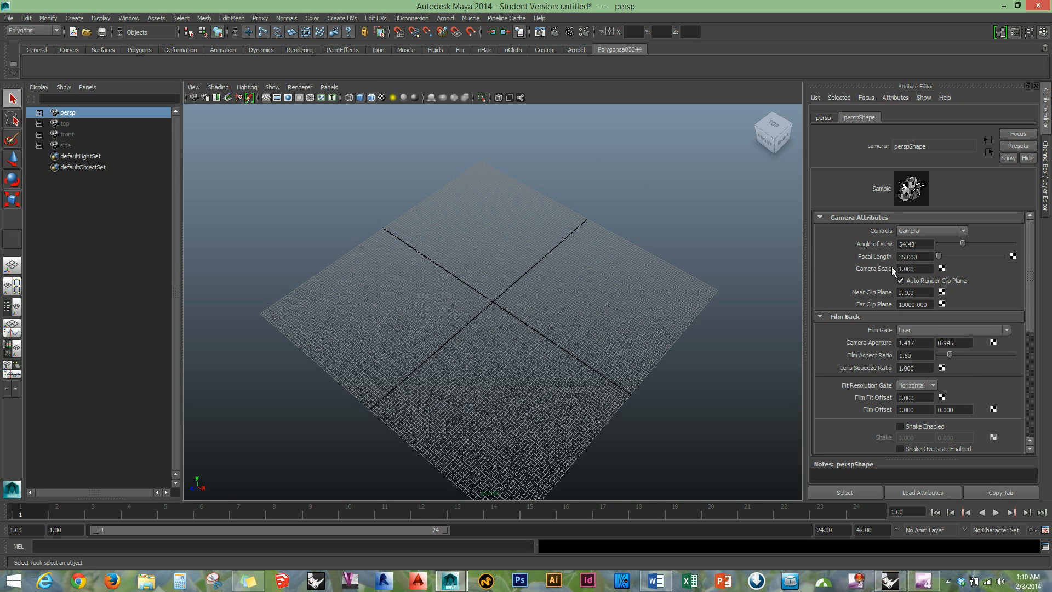
Try a wider lens on the persp camera with a focal length of about 17.2, and restore the default view
drag(939, 256, 973, 248)
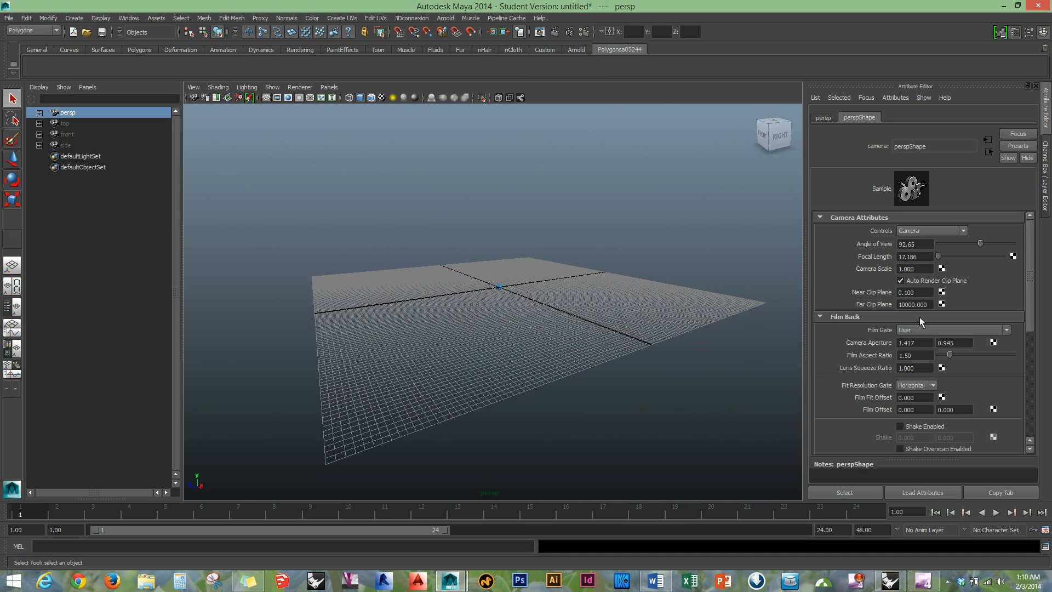
click(193, 87)
click(226, 158)
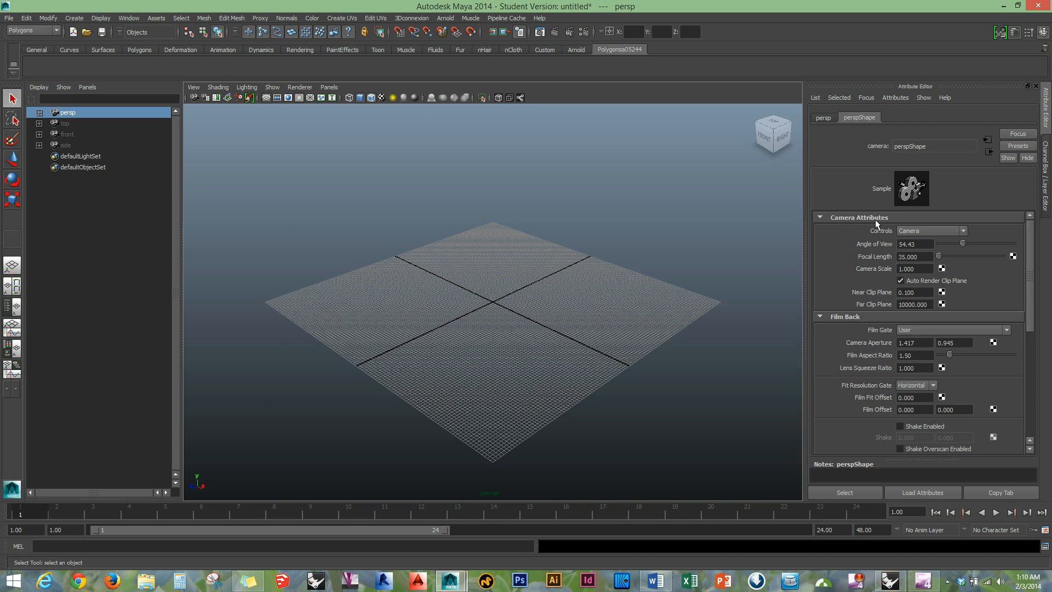
Compare the persp camera's transform attributes with its perspShape attributes in the Attribute Editor
click(824, 118)
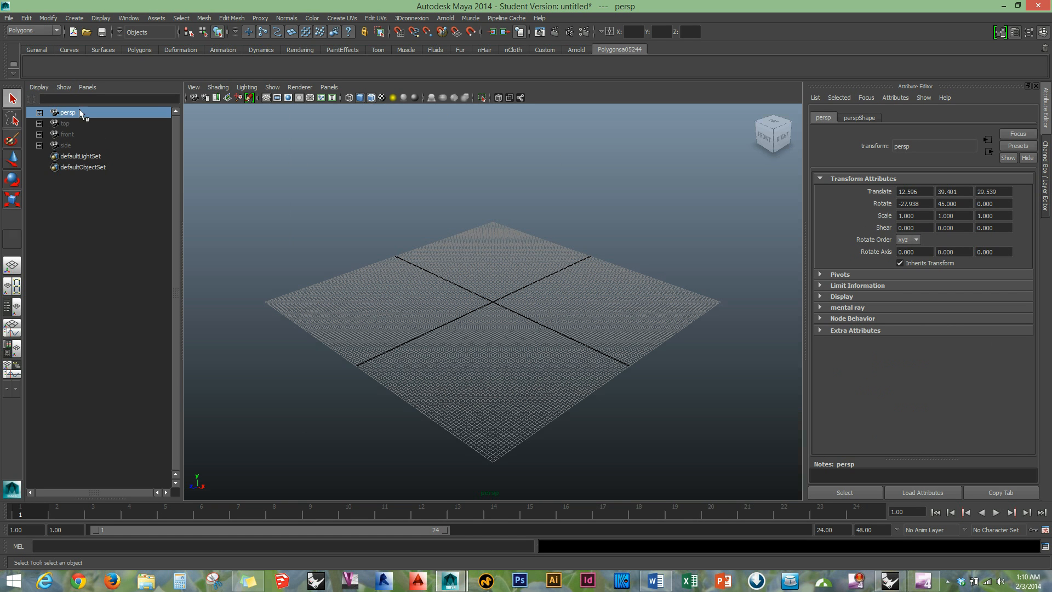
click(861, 119)
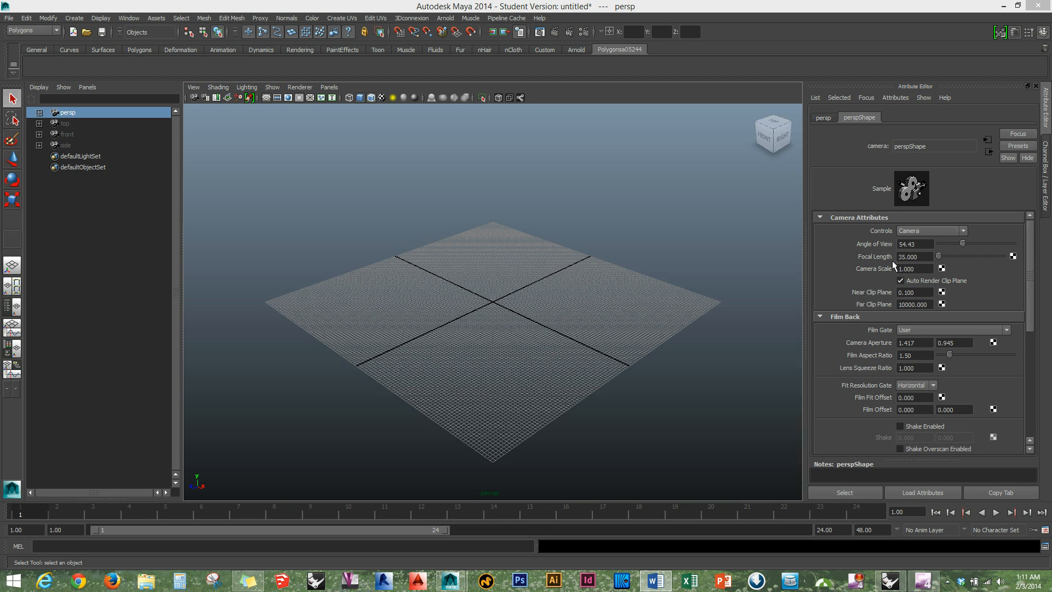
click(285, 3)
Examine the creation options for a NURBS sphere and close them without creating the sphere
click(75, 18)
mouse_move(108, 37)
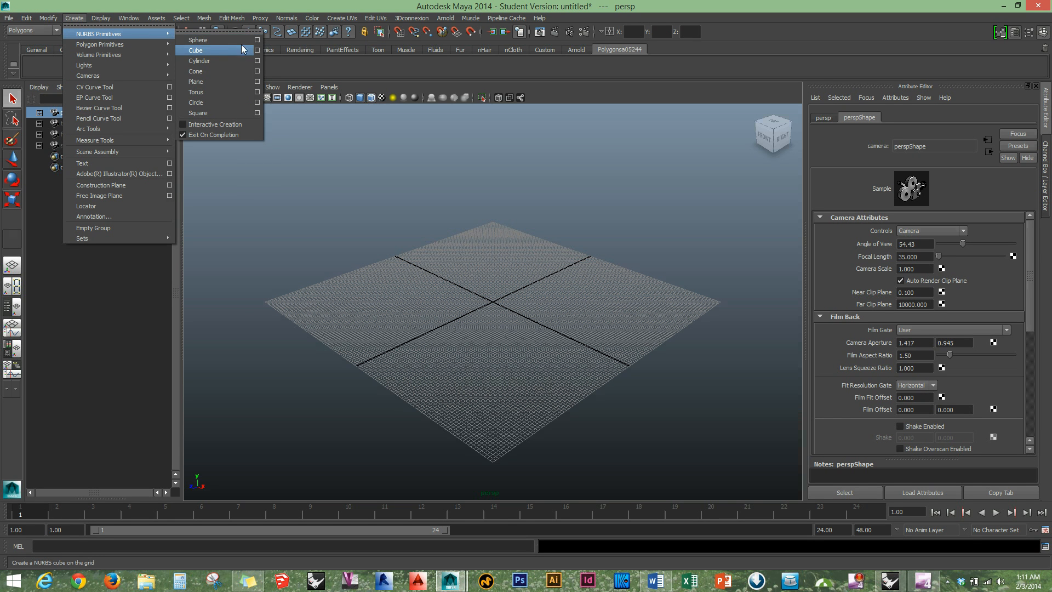
click(257, 41)
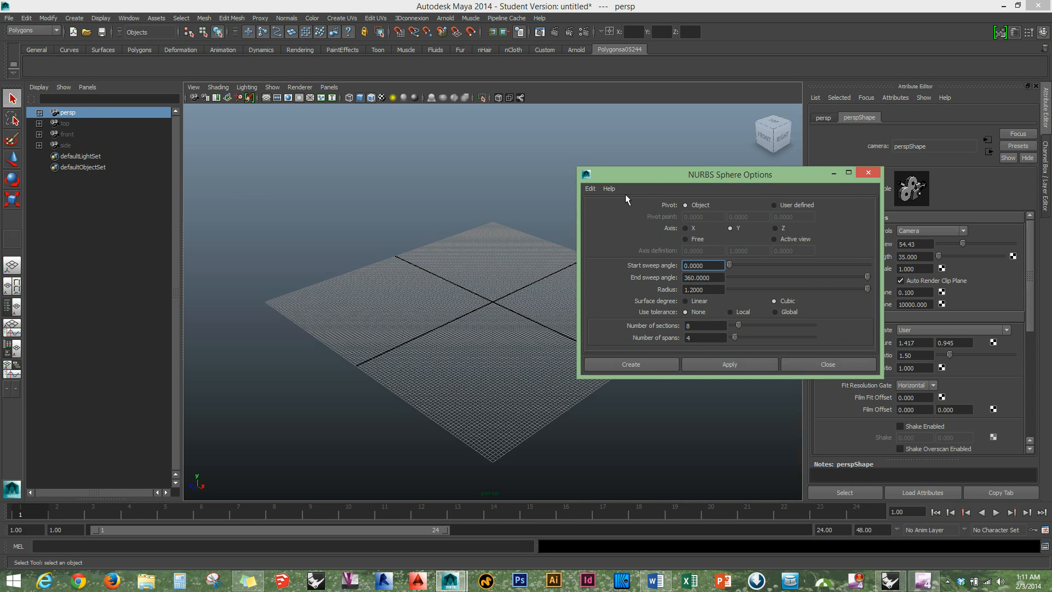
drag(646, 176, 545, 174)
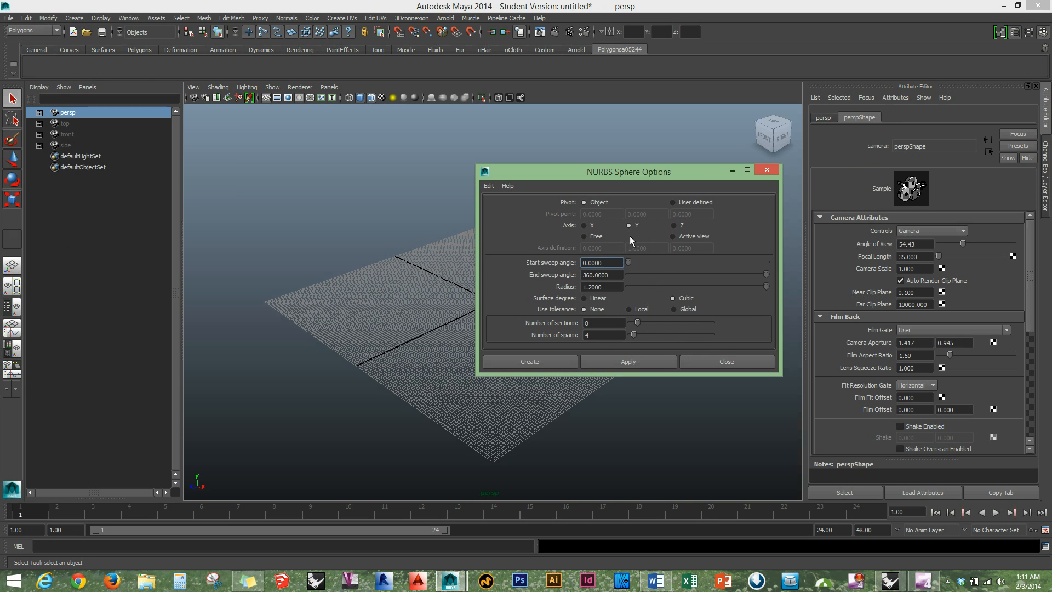
click(704, 359)
Show the General shelf and switch to selecting by component type
click(46, 51)
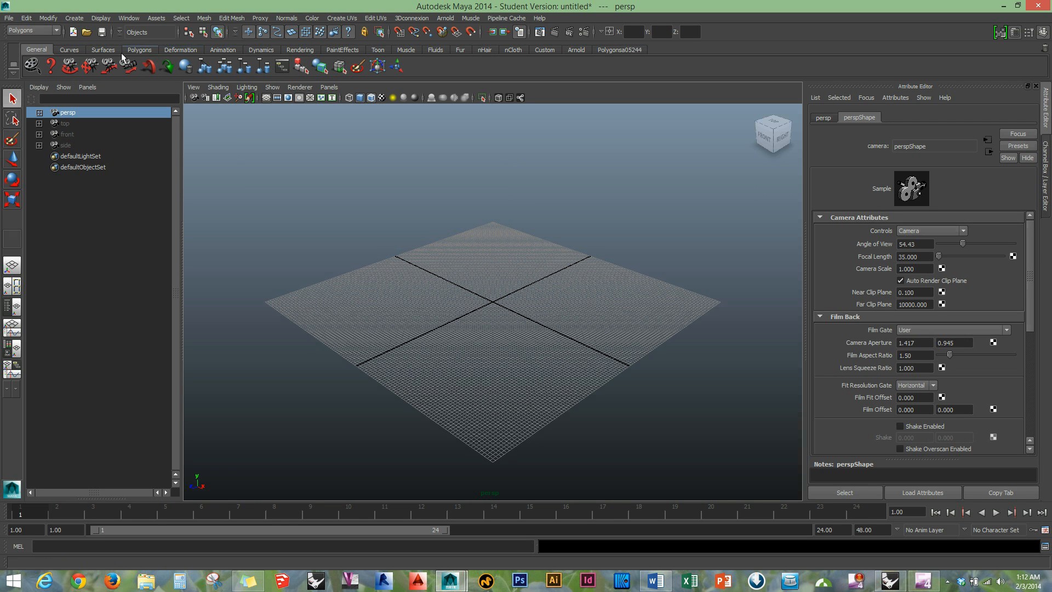
click(347, 70)
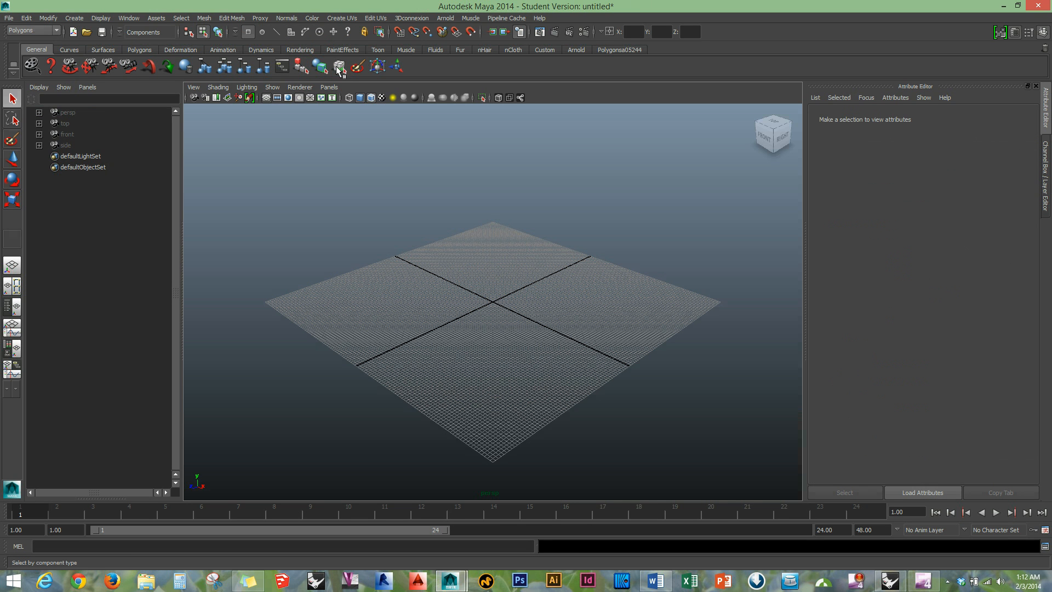
Examine the NURBS torus creation options from the Surfaces shelf and the Select Tool settings, closing both
click(300, 66)
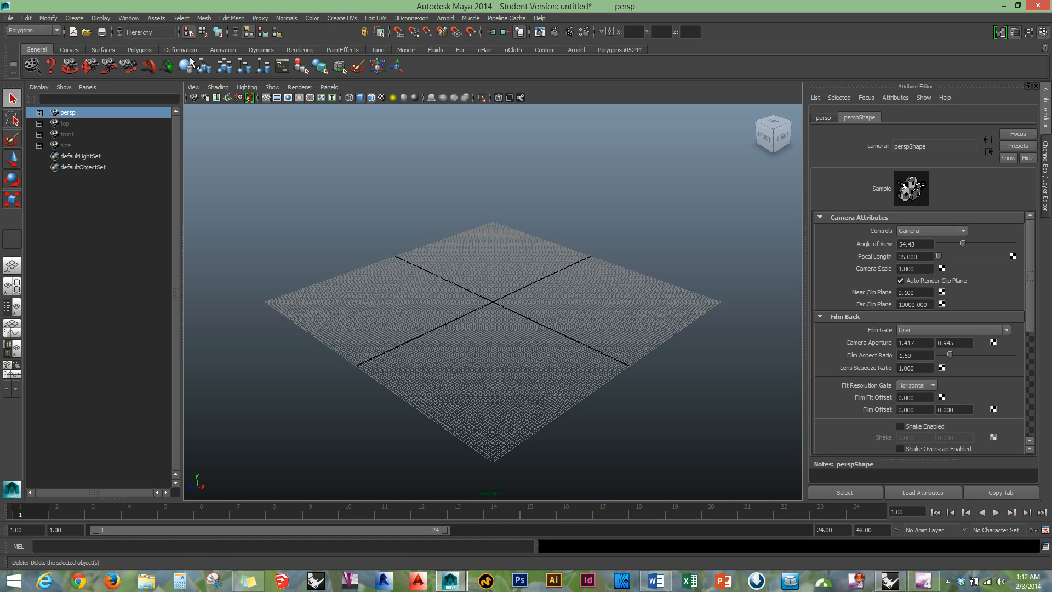
click(103, 50)
double_click(128, 67)
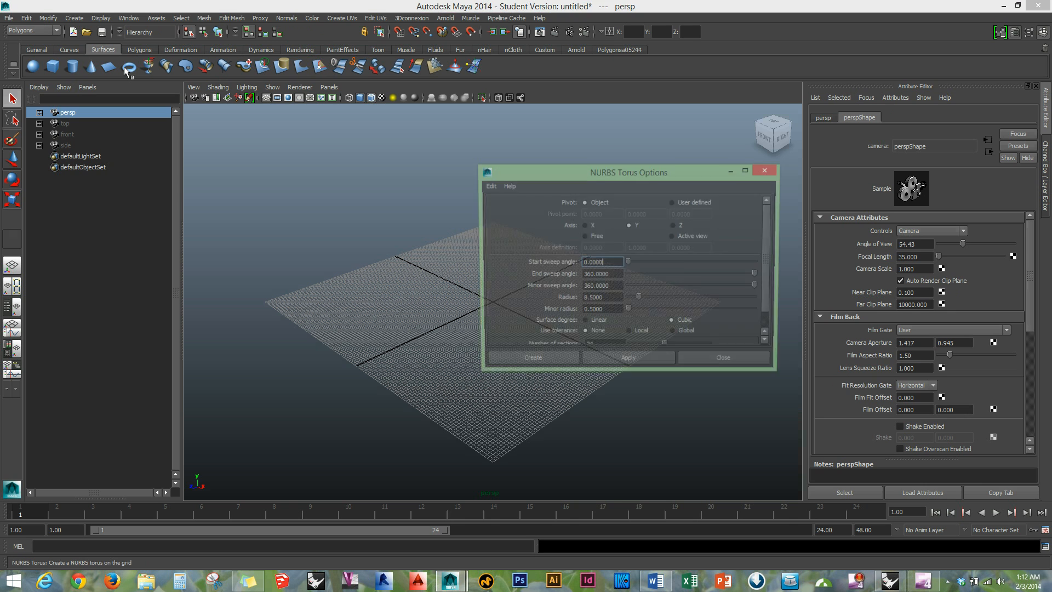
drag(642, 172, 537, 155)
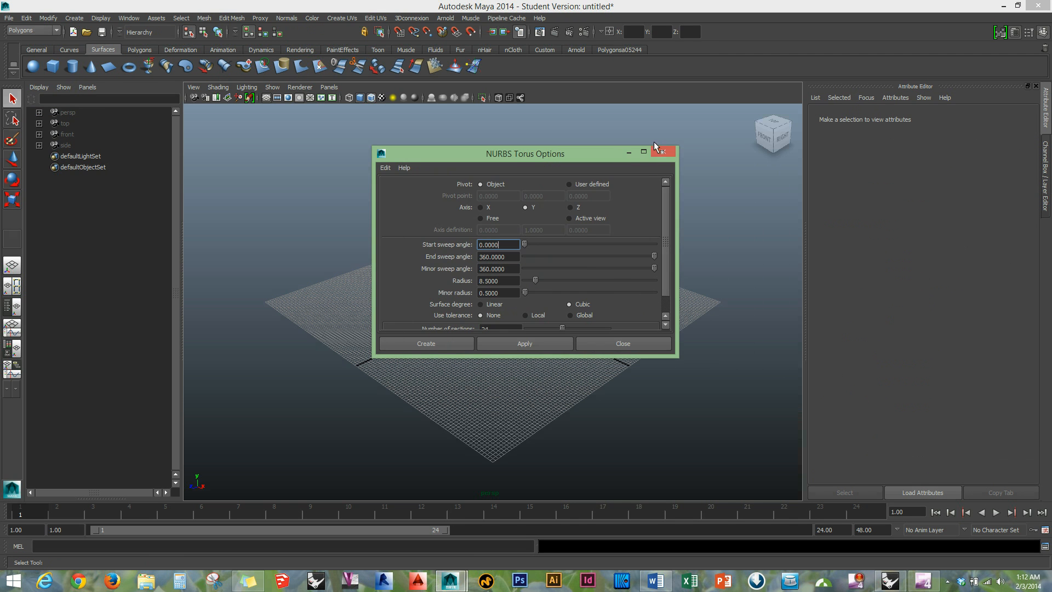
click(661, 153)
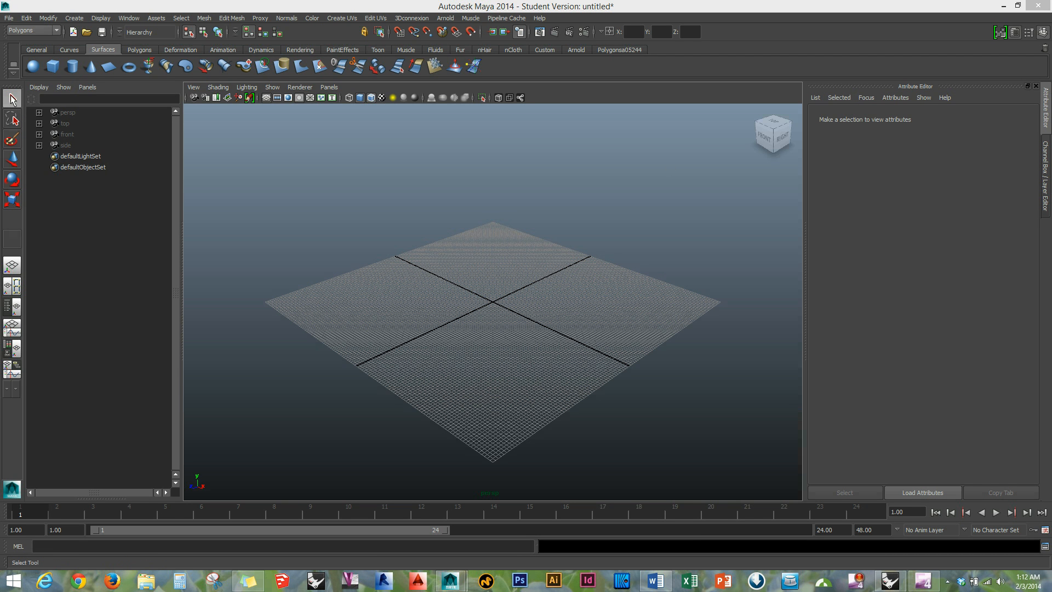
click(1029, 32)
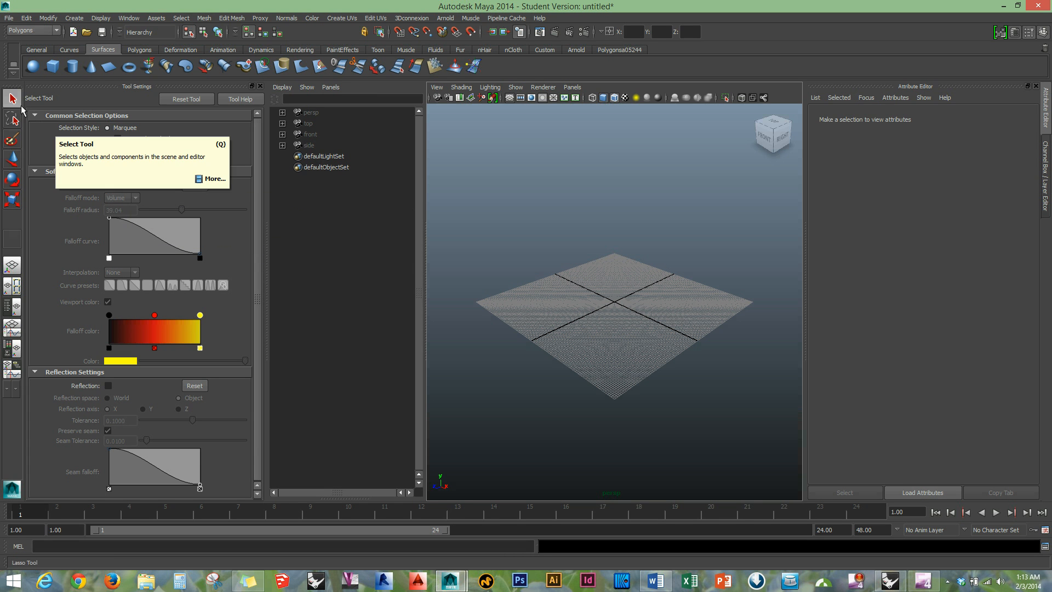
click(261, 86)
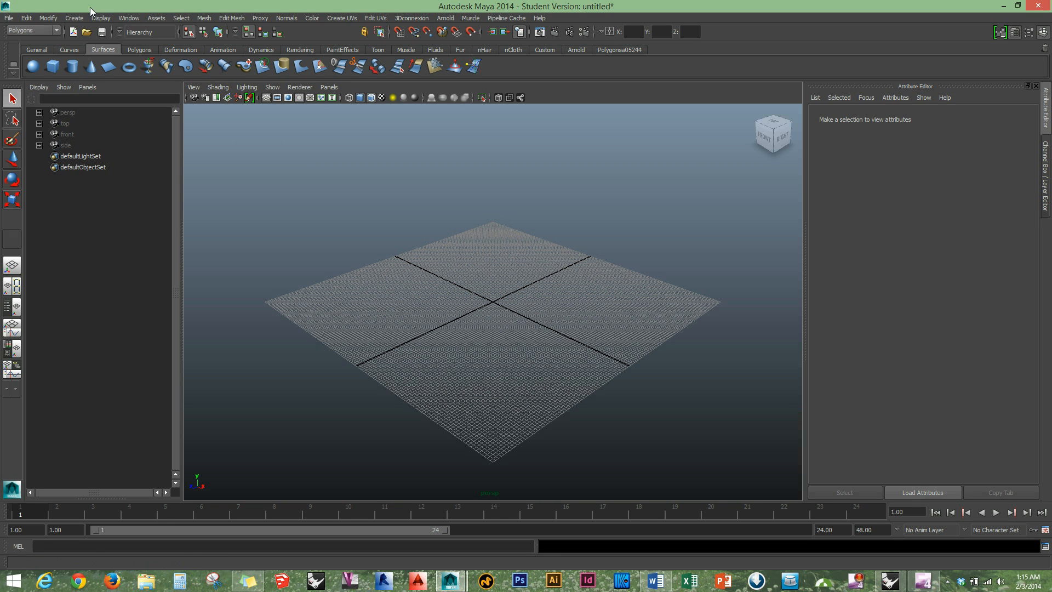
Create a cubic NURBS plane 40 wide and 40 long with 5 U and 5 V patches, and frame it in view
click(75, 18)
mouse_move(101, 34)
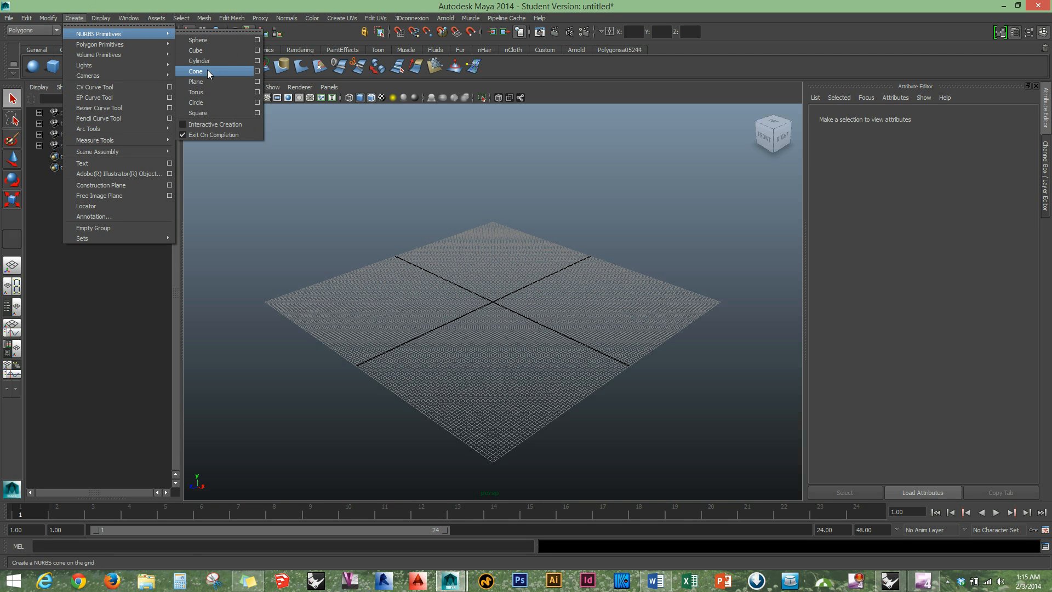
click(257, 82)
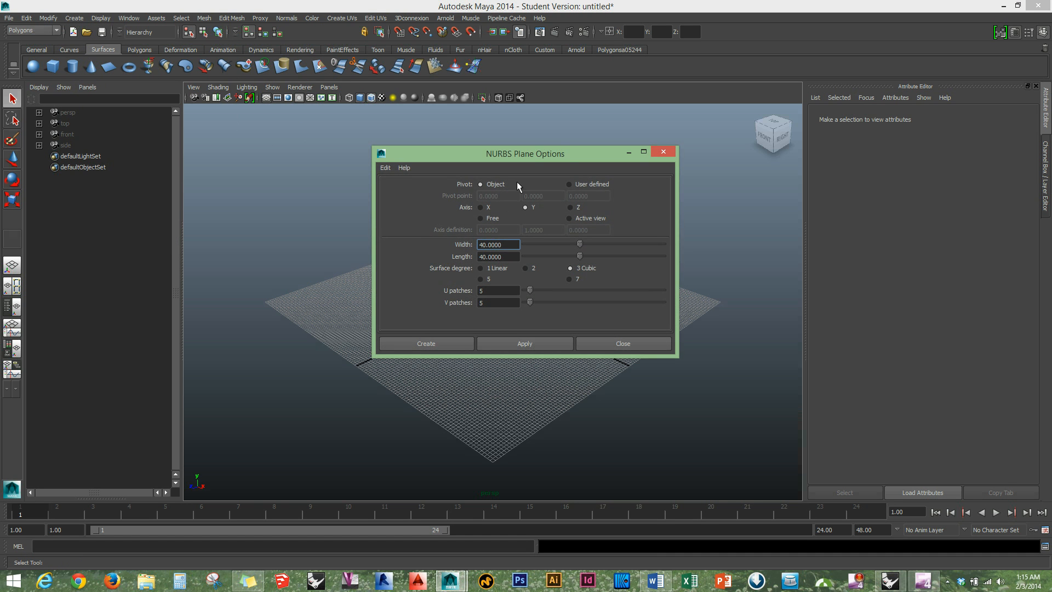
drag(562, 161, 540, 148)
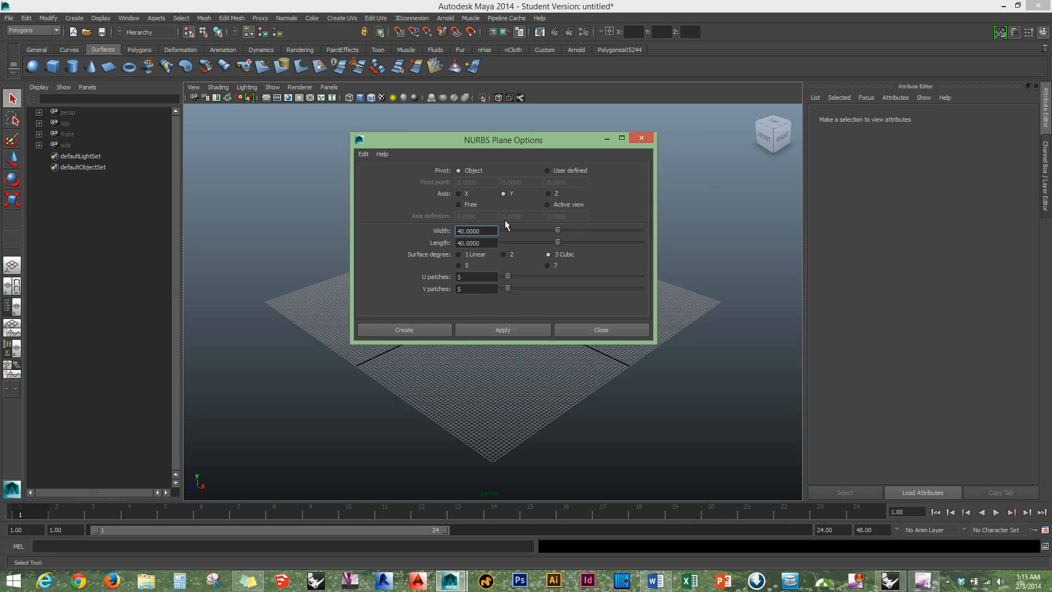
double_click(467, 279)
drag(469, 290, 448, 289)
click(403, 330)
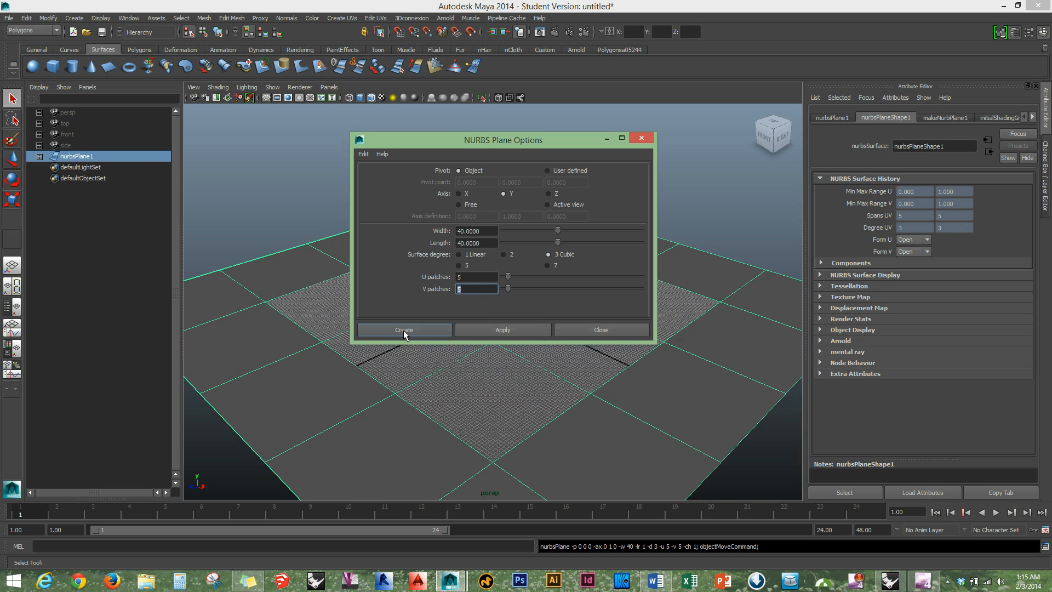
key(f)
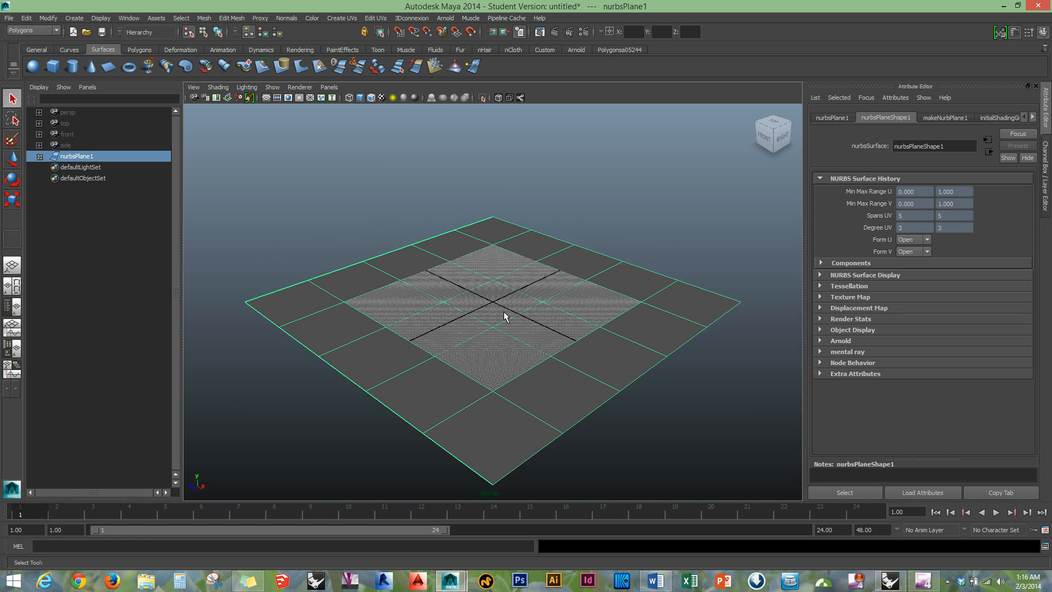
Try component selection mode on the NURBS plane and return to object selection
right_drag(505, 323, 551, 312)
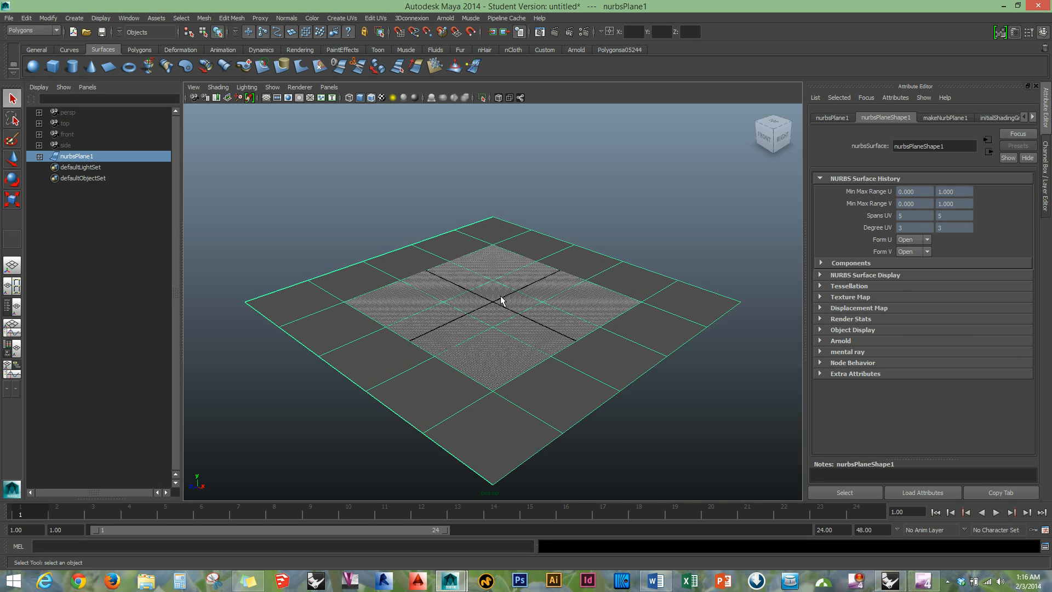
key(F8)
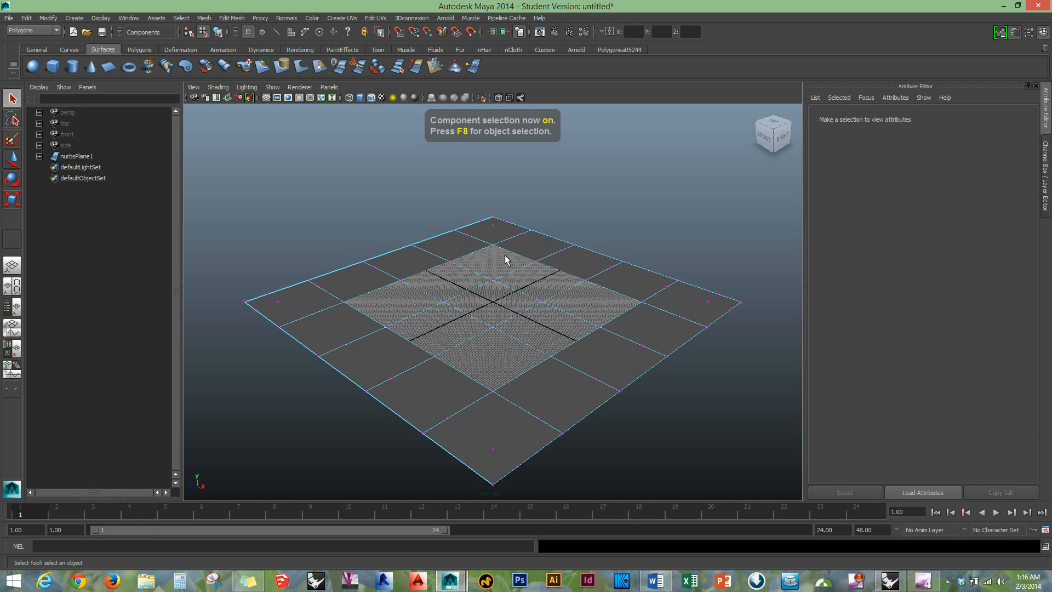
key(F8)
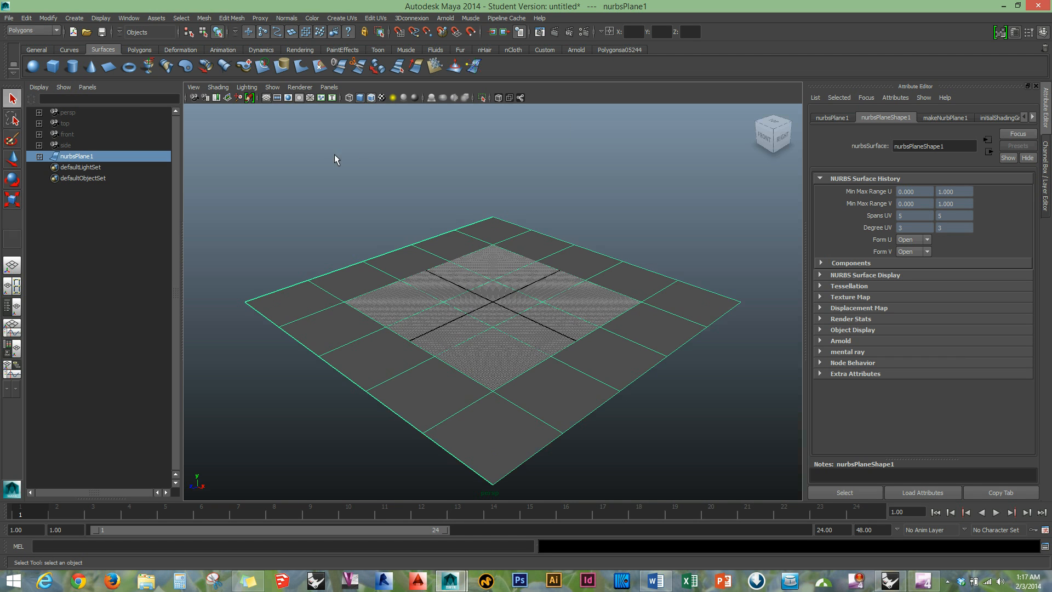
Hide the viewport grid and compare the plane in wireframe and smooth-shaded display, ending in smooth shading
click(266, 98)
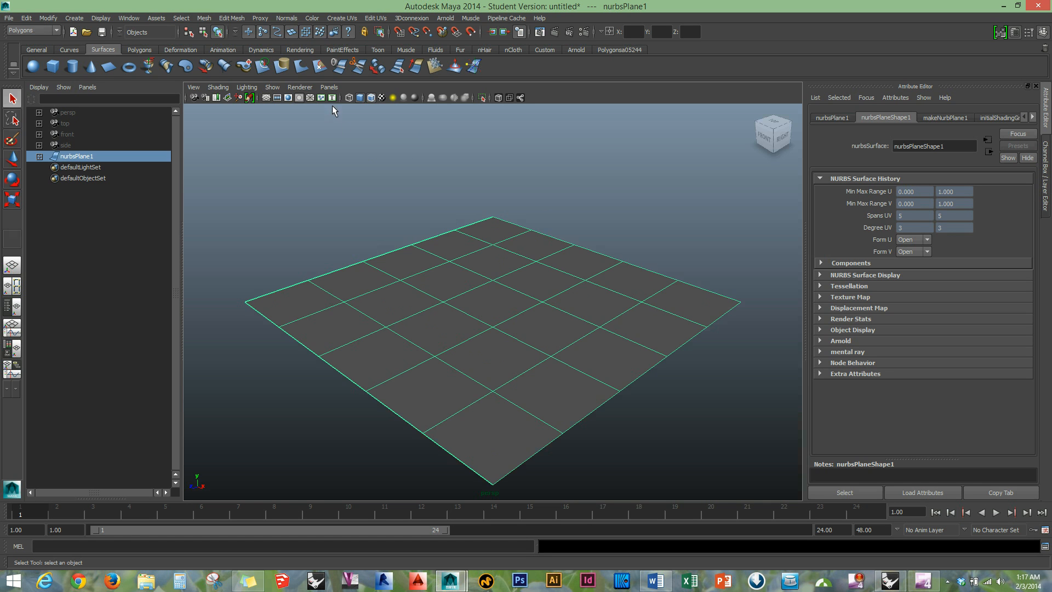
click(349, 98)
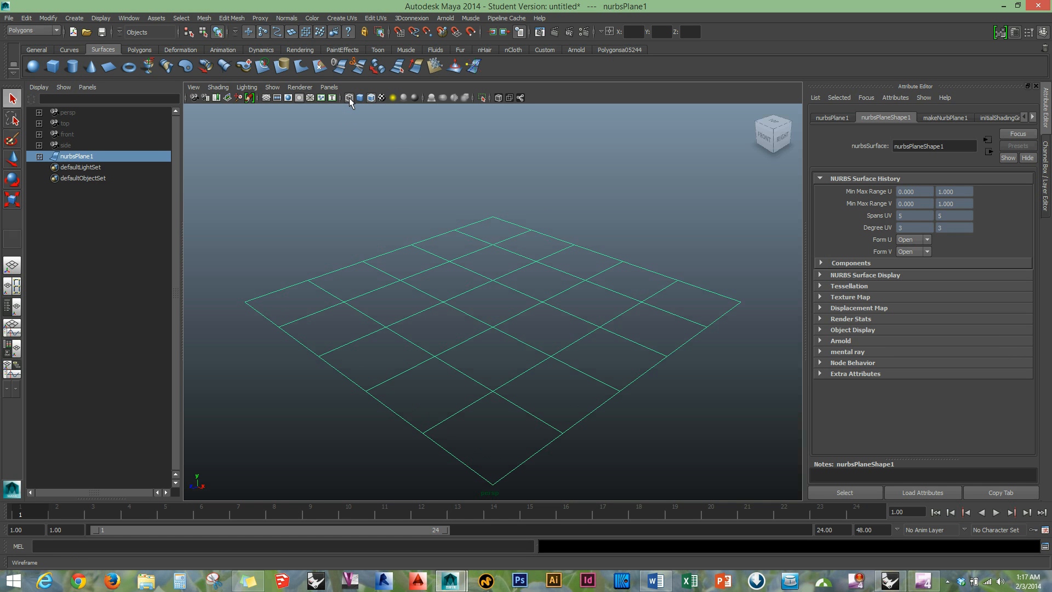
click(359, 98)
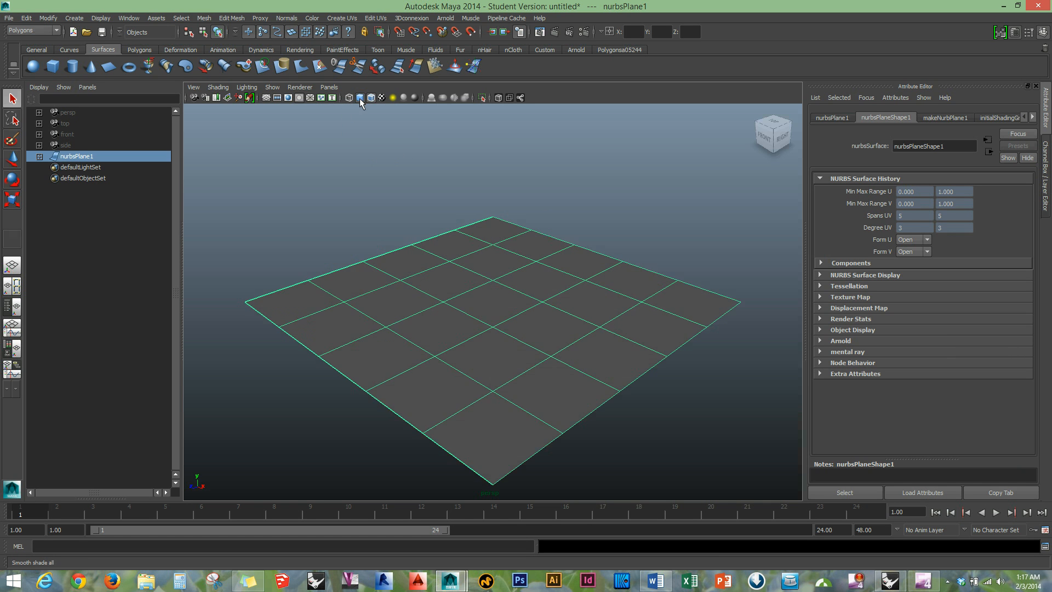
key(4)
key(5)
drag(662, 230, 289, 445)
Compare the plane's transform attributes with its shape attributes and look through its remaining nodes in the Attribute Editor
click(838, 117)
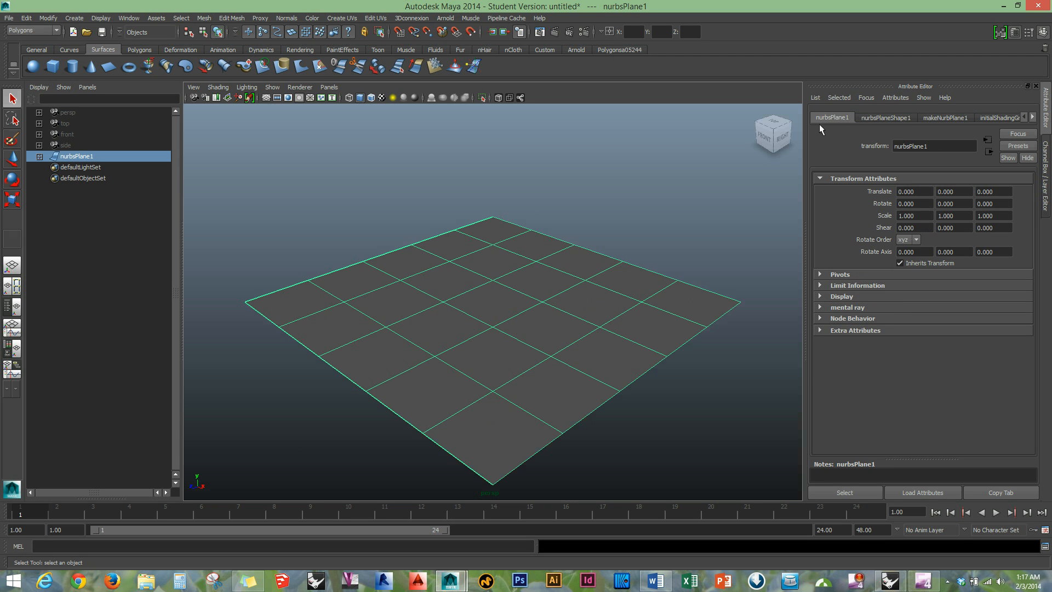
click(885, 118)
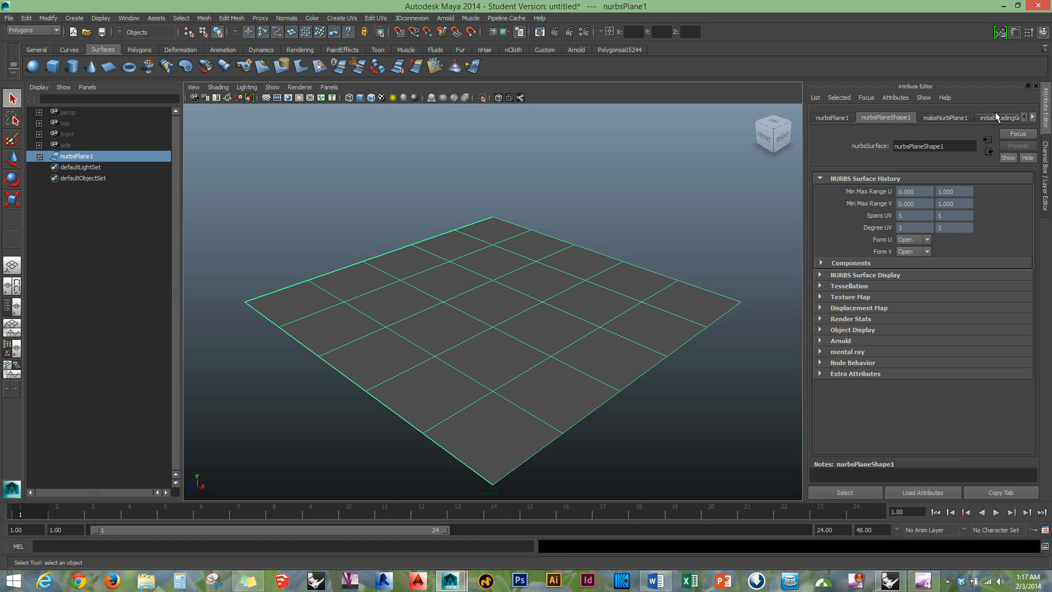
click(1034, 117)
click(1034, 117)
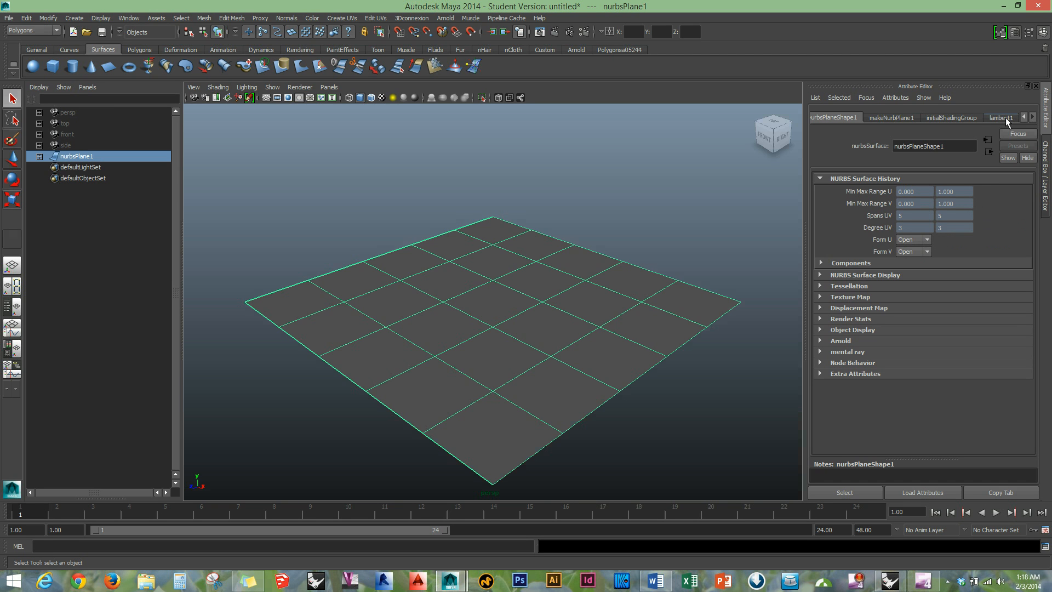
click(1022, 117)
click(1023, 117)
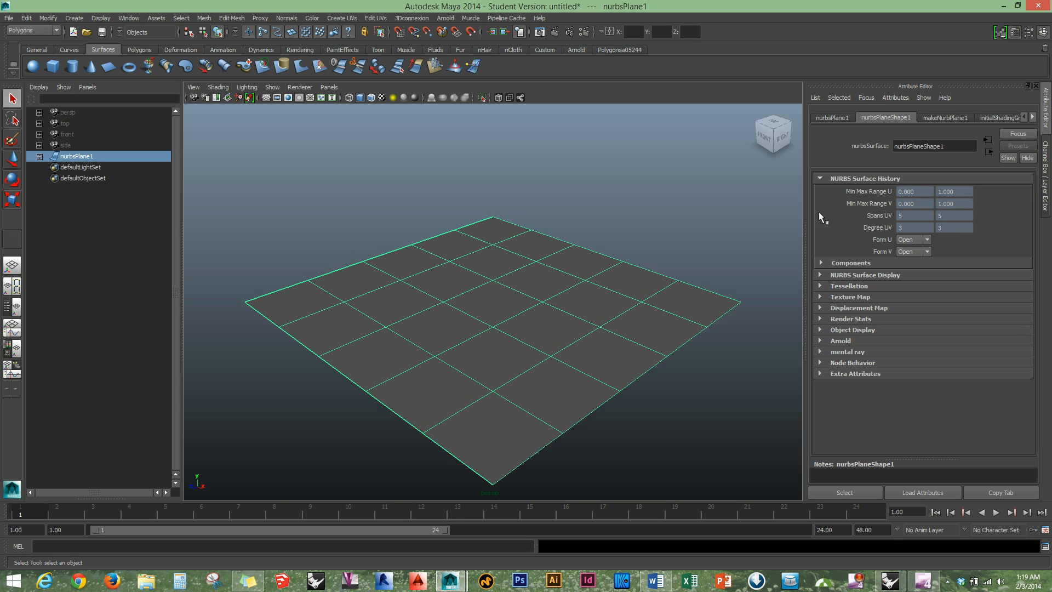
Set the plane's construction history to 30 patches in U and 30 patches in V
click(952, 118)
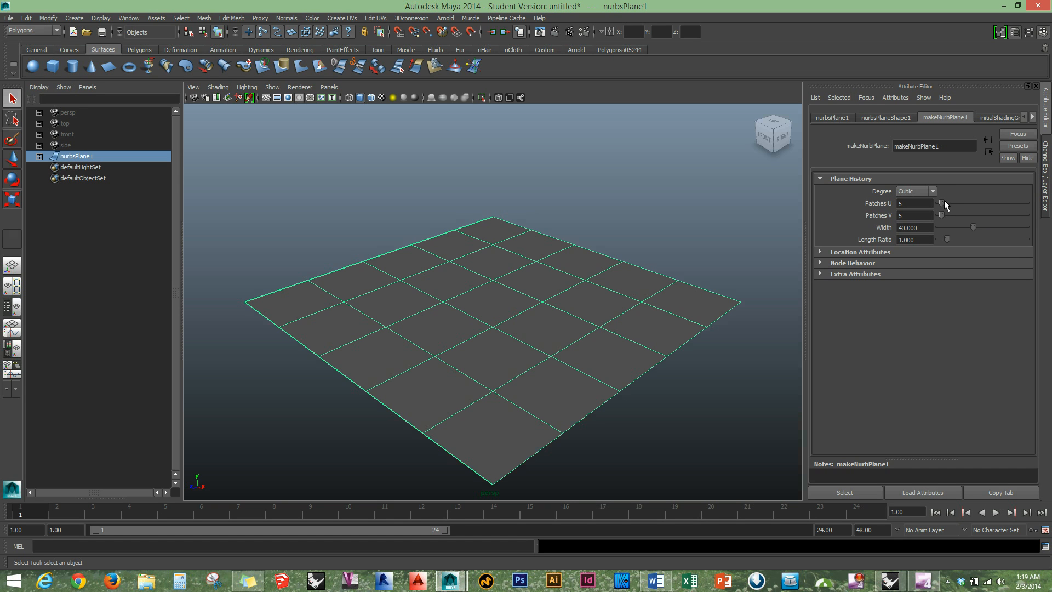
drag(929, 204, 864, 208)
text(50)
key(Tab)
key(shift+Tab)
text(30)
key(Tab)
text(30)
key(Return)
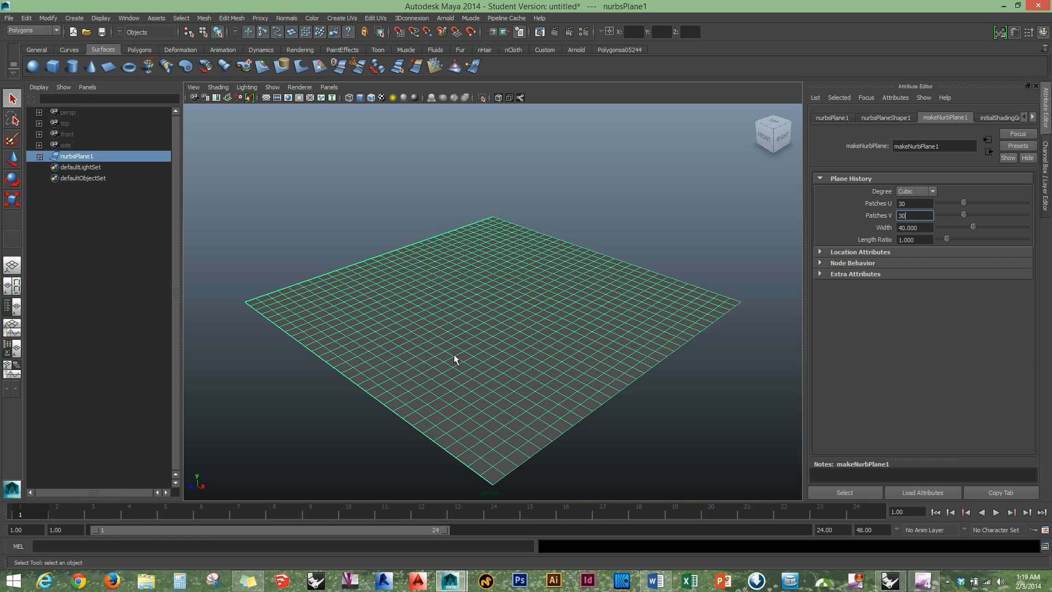
Show the Select Tool settings and enable Soft Select
double_click(12, 100)
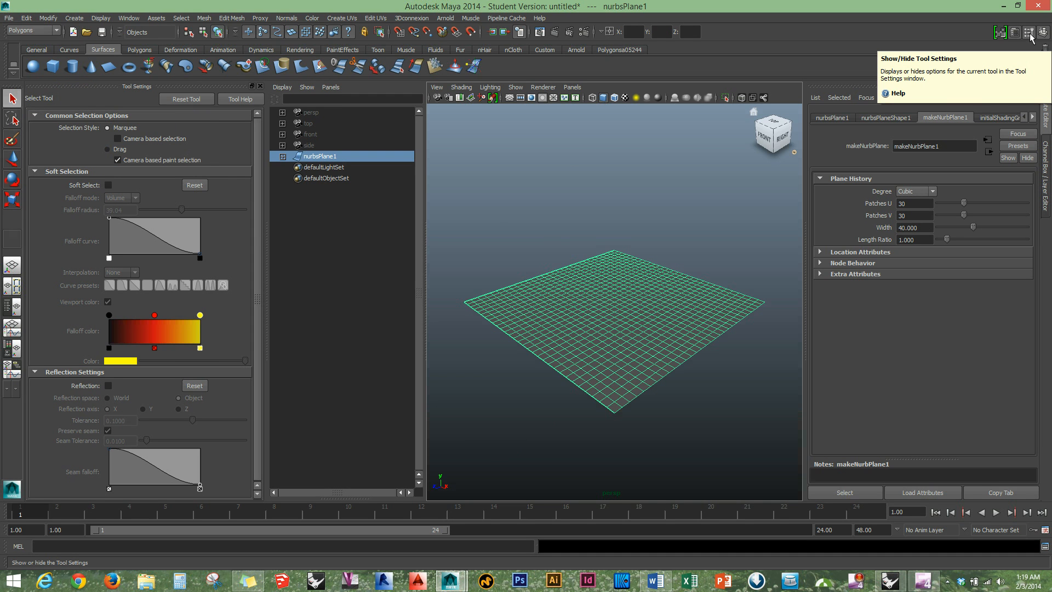
click(108, 186)
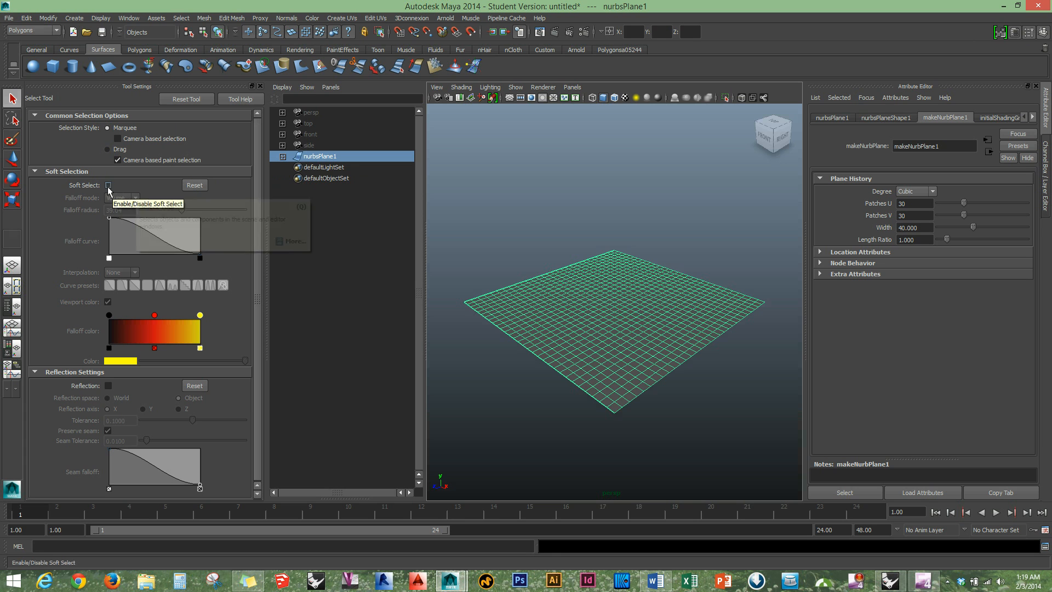
click(108, 186)
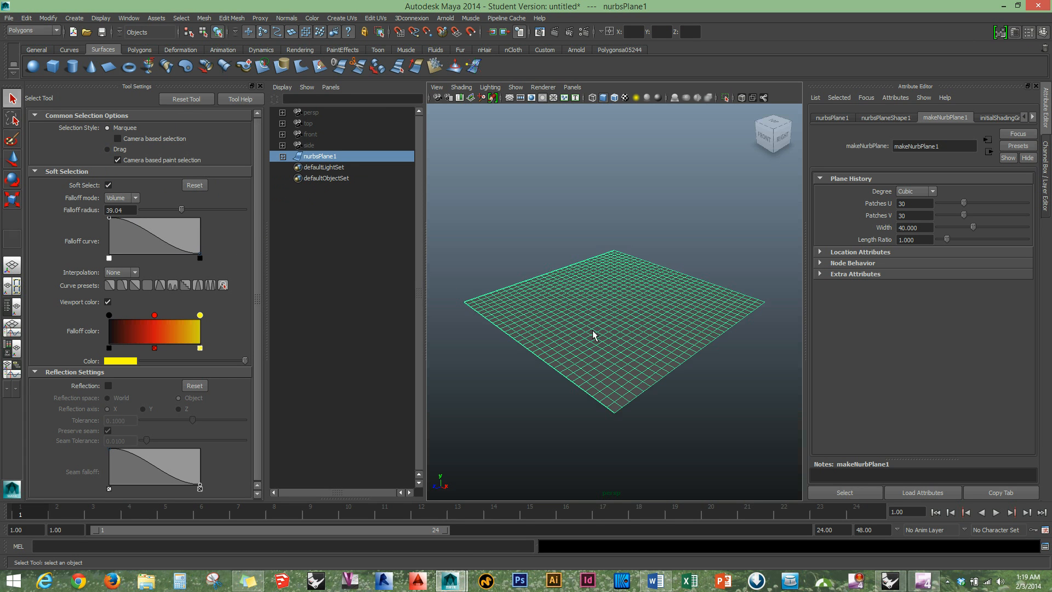
Switch the plane to control vertex mode and select one vertex in its interior, near the left corner
scroll(617, 320, up, 3)
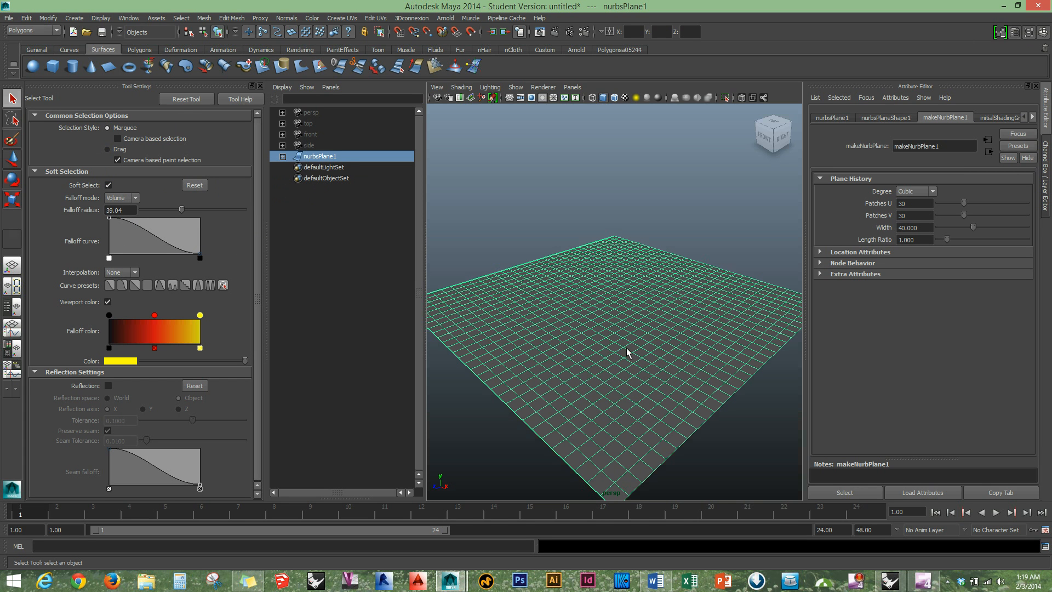
right_click(605, 328)
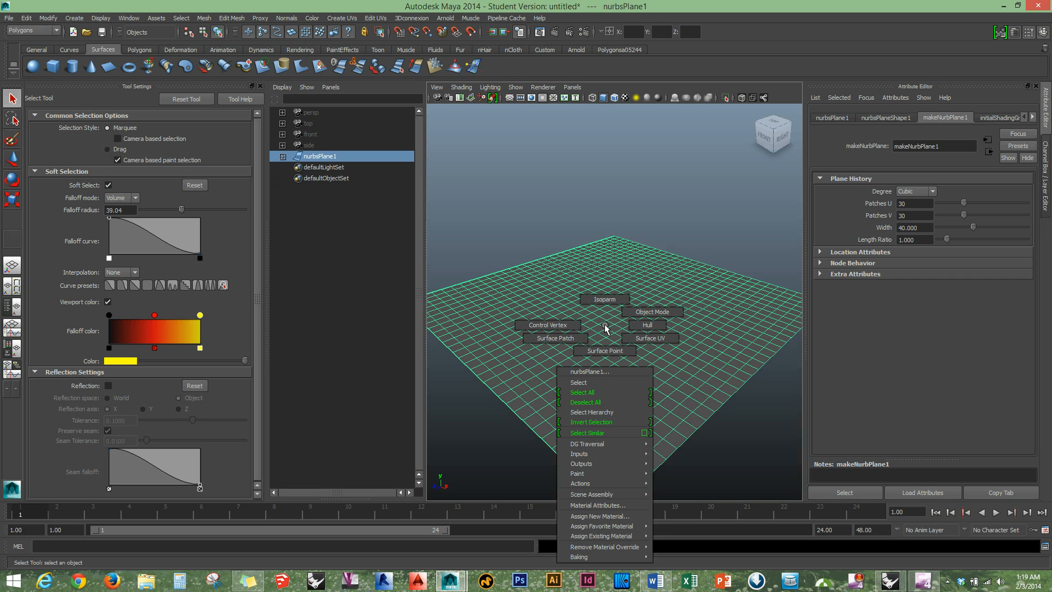
click(561, 326)
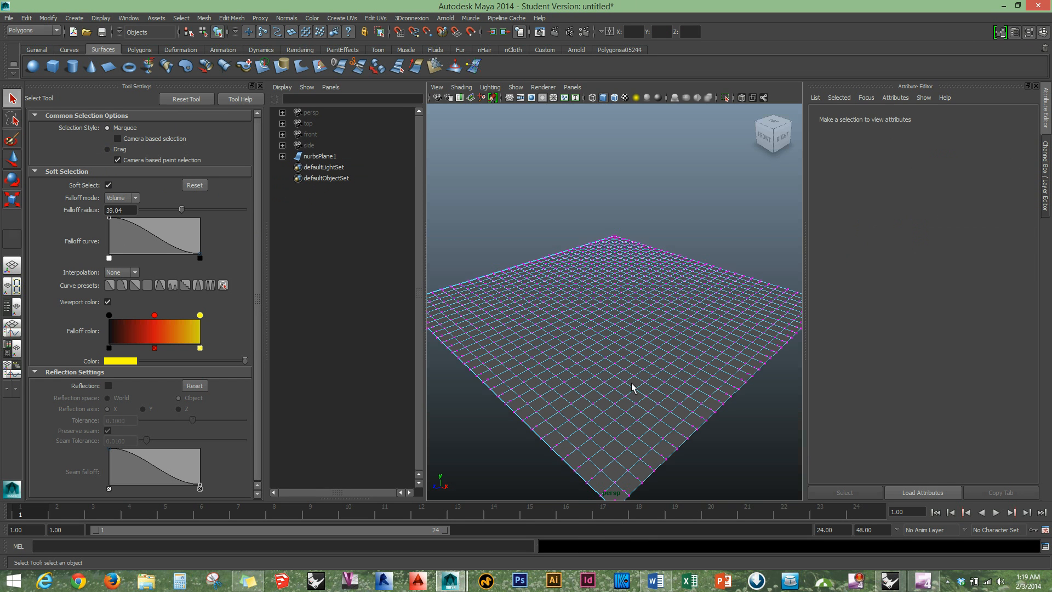
click(514, 323)
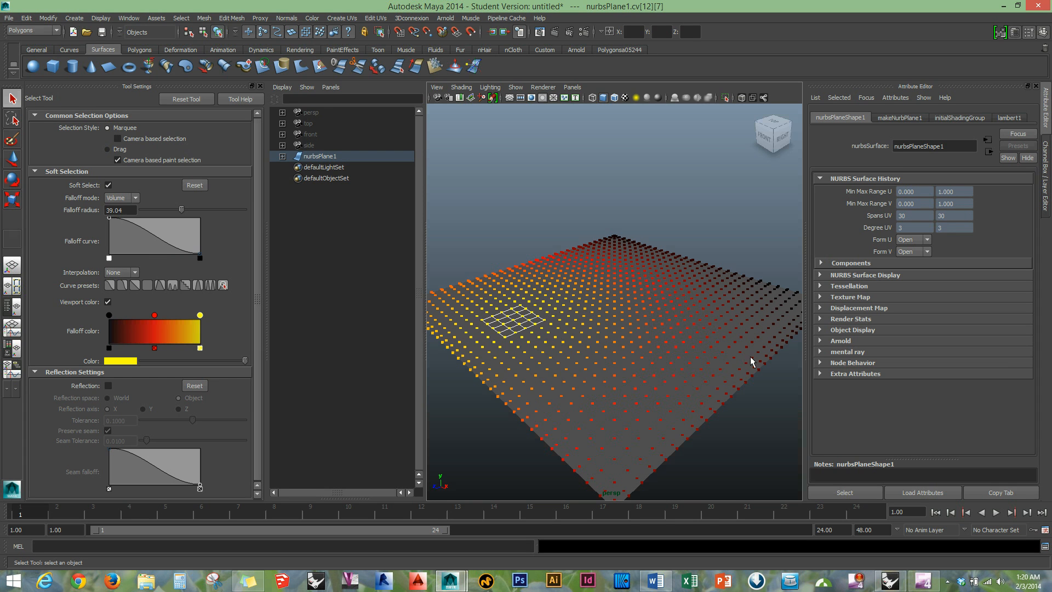
Raise the soft-selected control vertex with the Move tool to form a broad hill, and clear the selection
click(12, 161)
drag(512, 293, 489, 164)
click(625, 171)
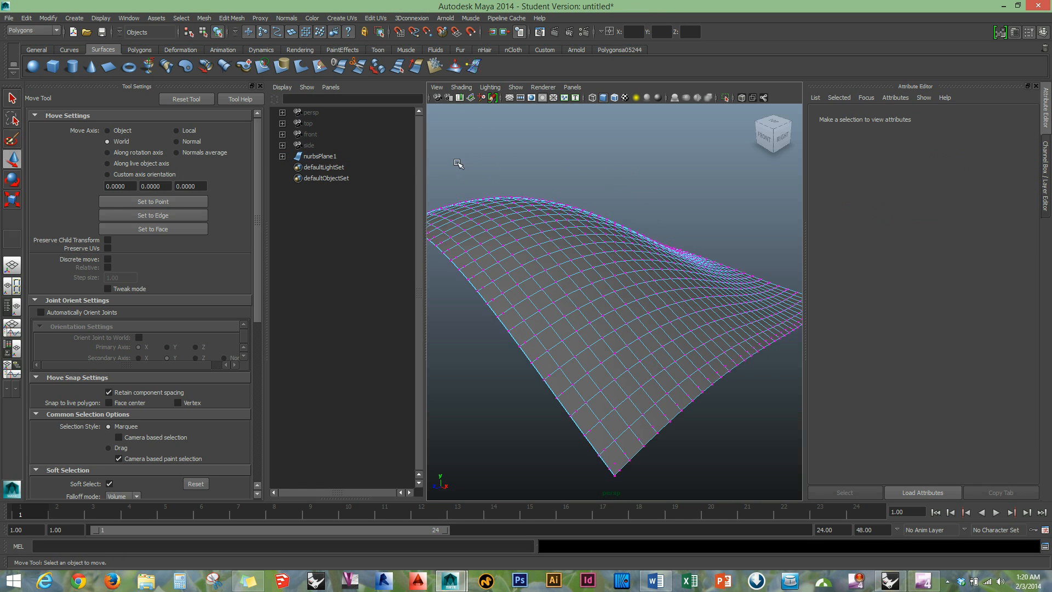
Return the plane to object mode and inspect the raised surface from another side and close up
mouse_move(554, 263)
right_down()
mouse_move(638, 241)
mouse_move(666, 204)
right_up()
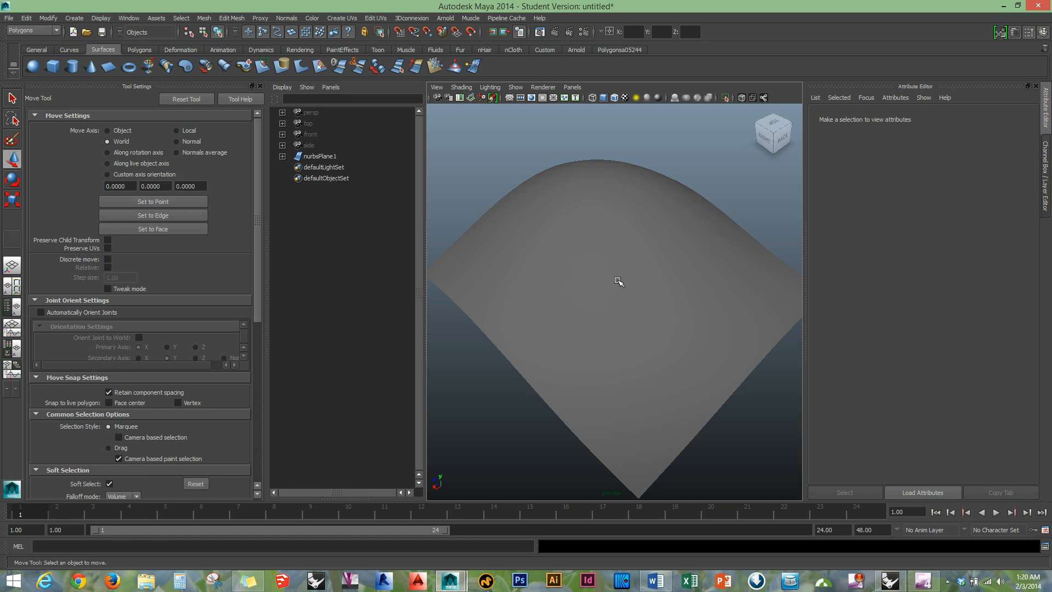
mouse_move(613, 262)
alt+mouse_down()
mouse_move(634, 282)
mouse_move(634, 230)
mouse_move(601, 238)
mouse_move(606, 285)
mouse_move(623, 252)
alt+mouse_up()
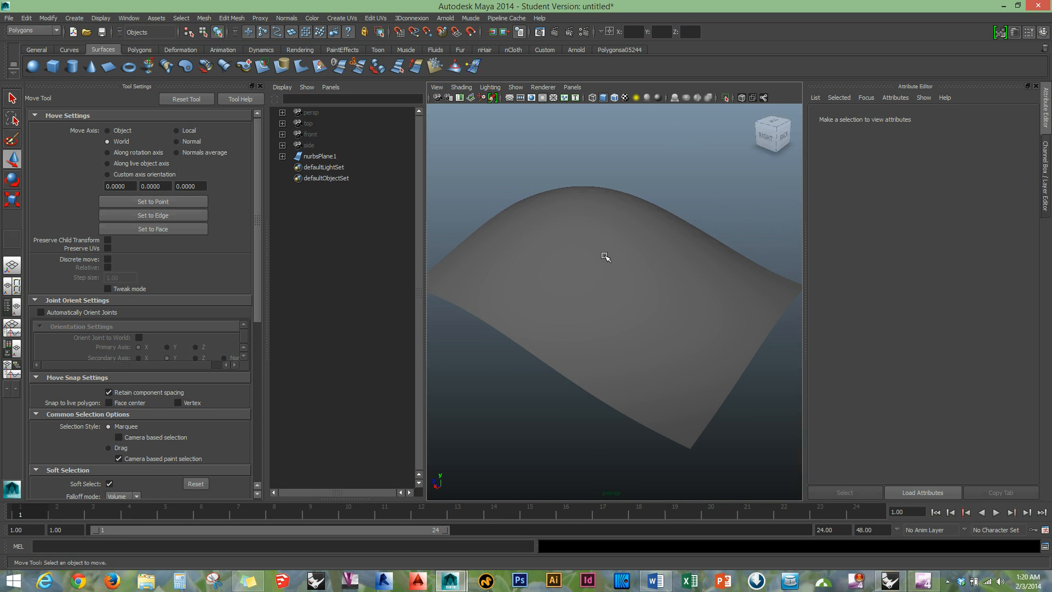
scroll(603, 253, up, 4)
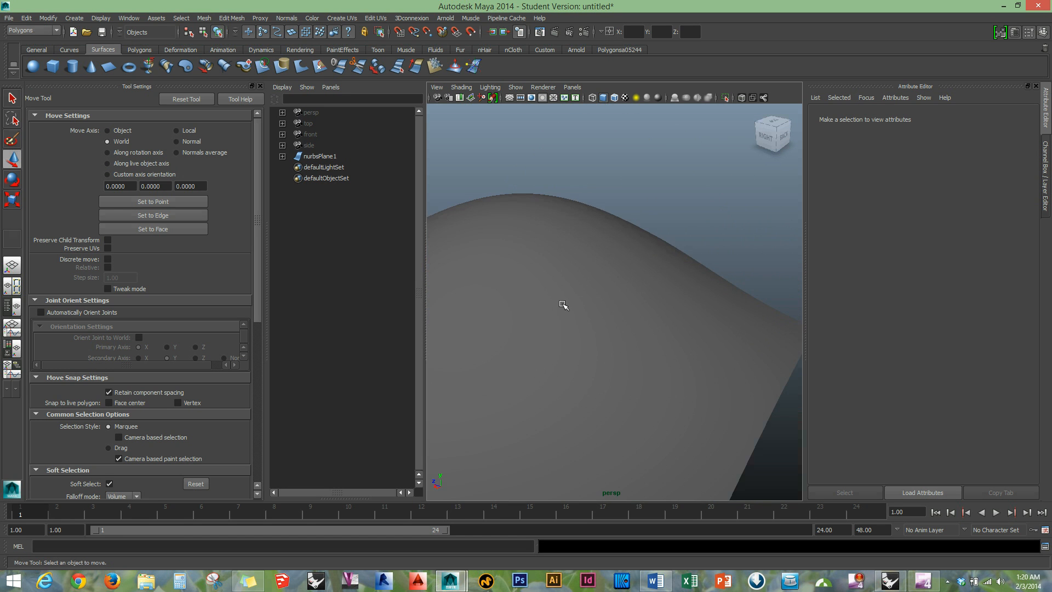
alt+right_drag(573, 307, 544, 359)
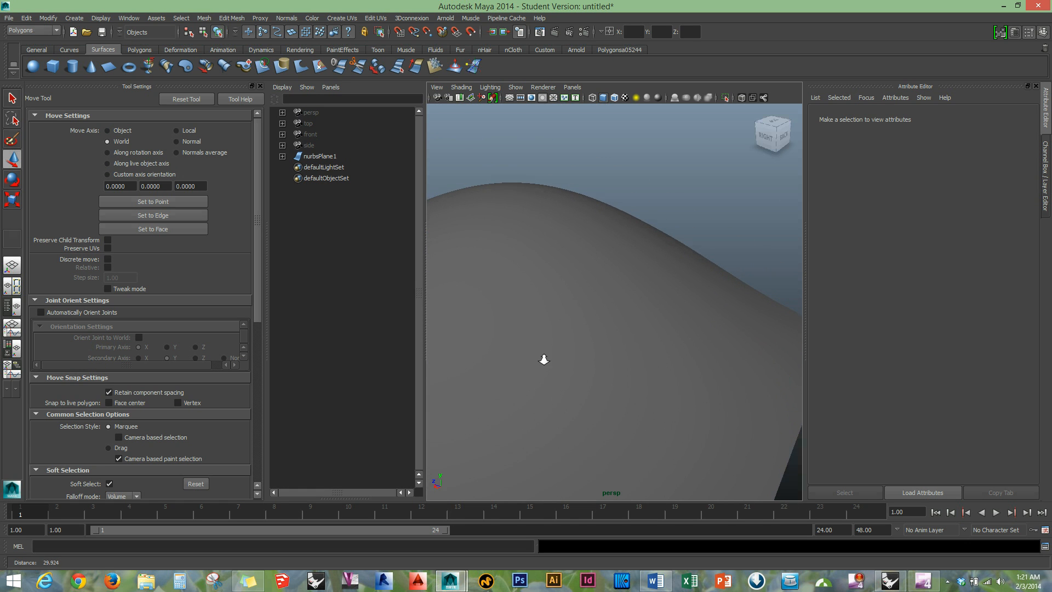
Hide the Tool Settings and fit the whole raised surface in the perspective view
scroll(528, 340, up, 4)
scroll(526, 338, down, 6)
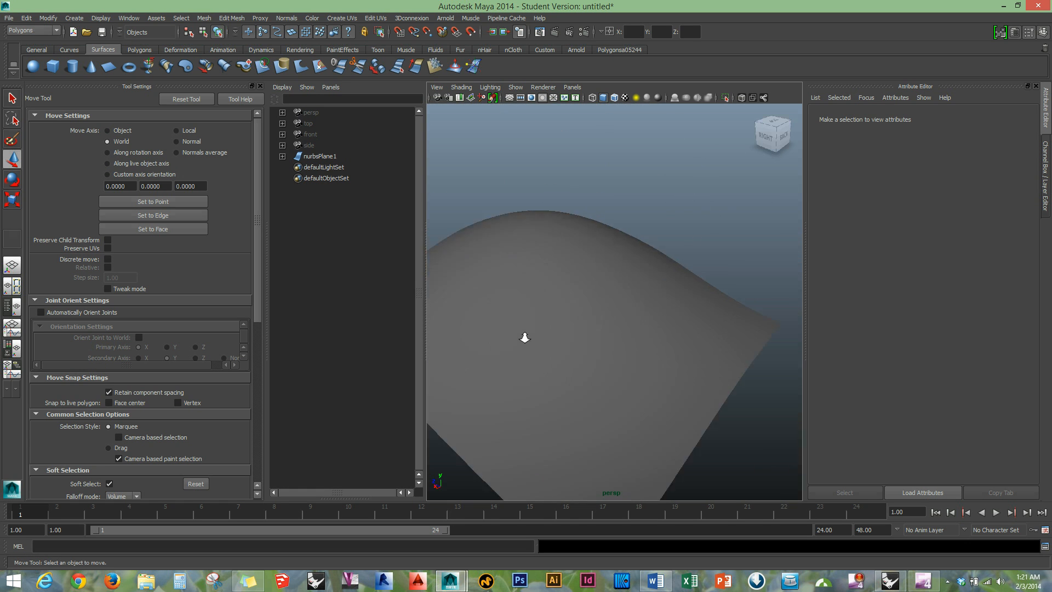
scroll(526, 336, down, 5)
scroll(527, 329, up, 8)
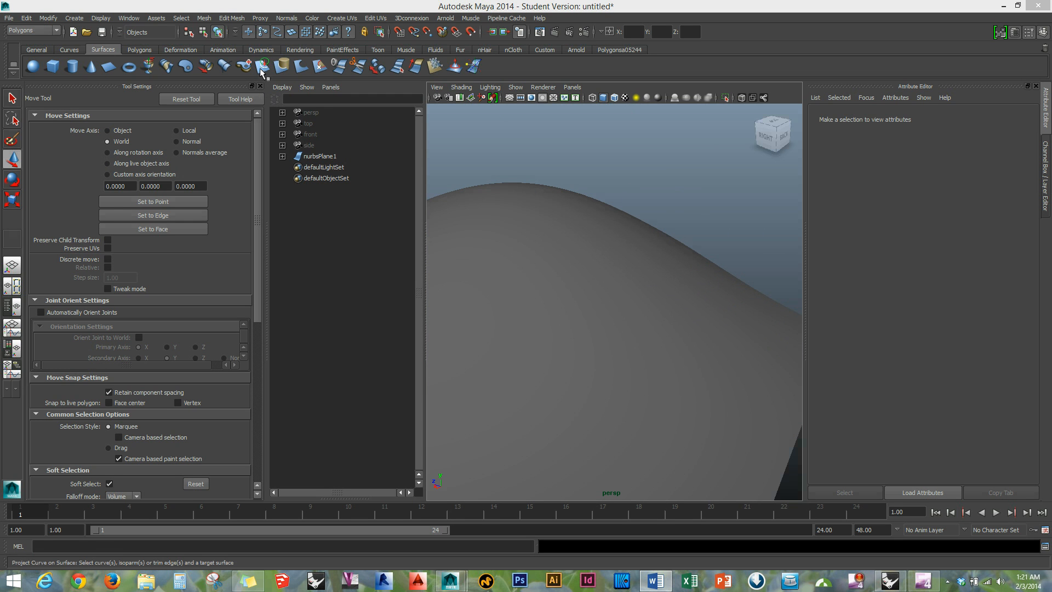
click(261, 86)
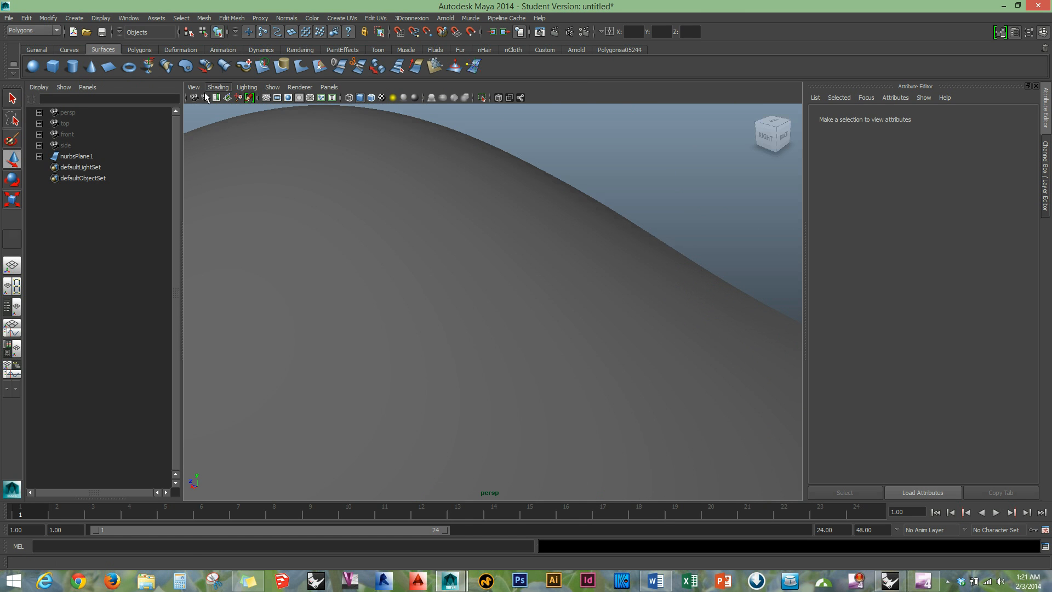
scroll(364, 221, down, 3)
scroll(446, 278, down, 3)
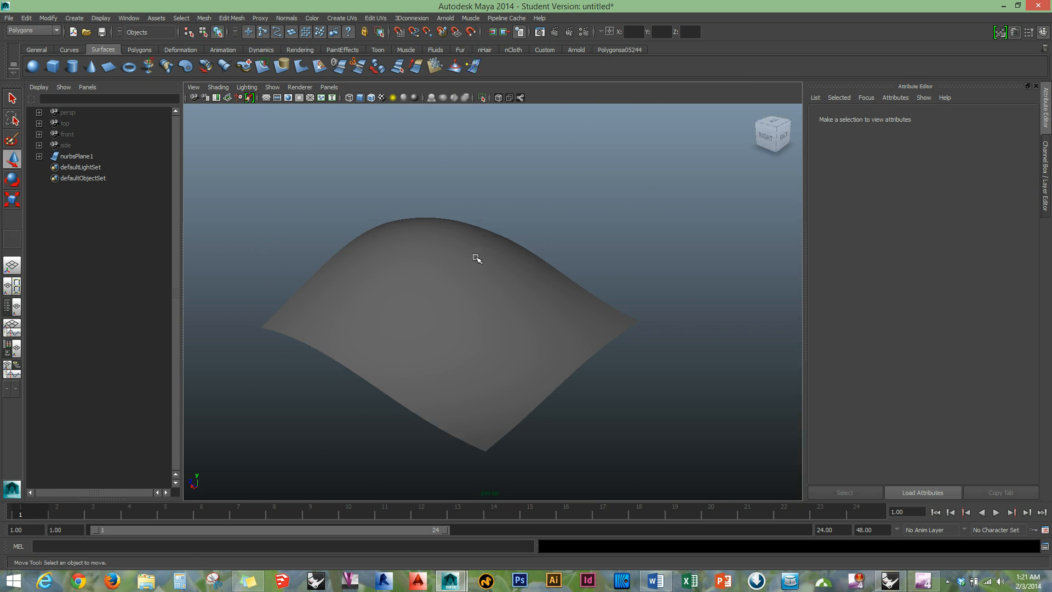
Select the raised plane and show its transform channels in the Channel Box, viewing it from another side
drag(625, 184, 281, 441)
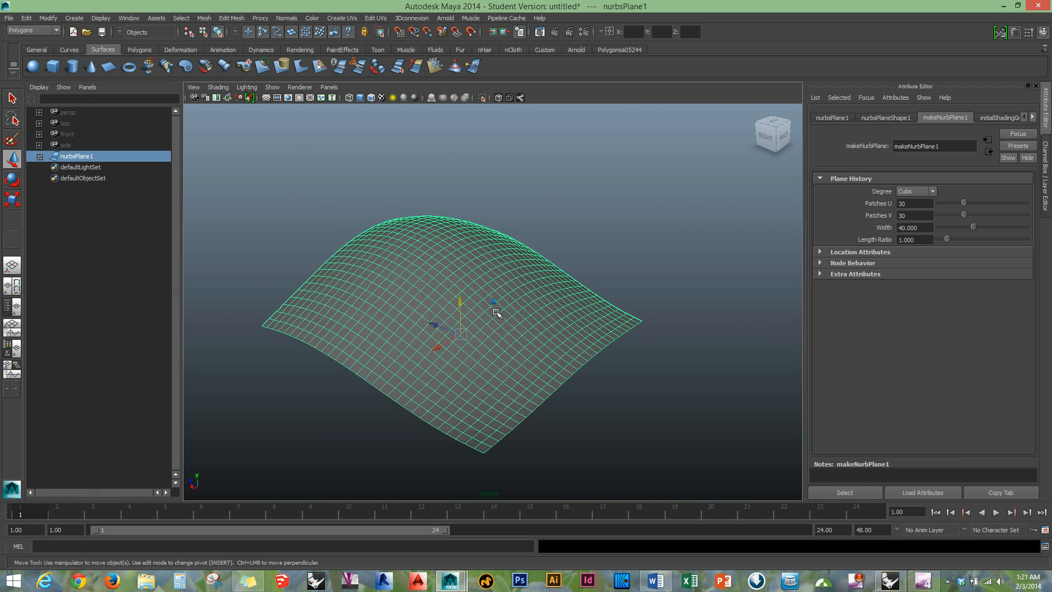
right_click(501, 279)
right_drag(501, 280, 561, 264)
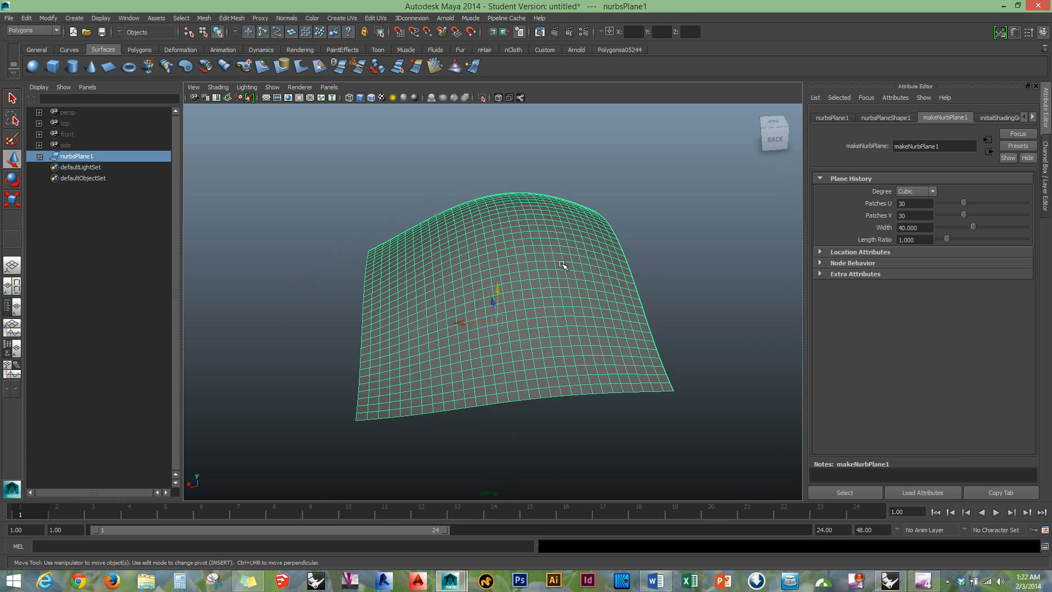
click(1045, 164)
alt+drag(751, 188, 577, 278)
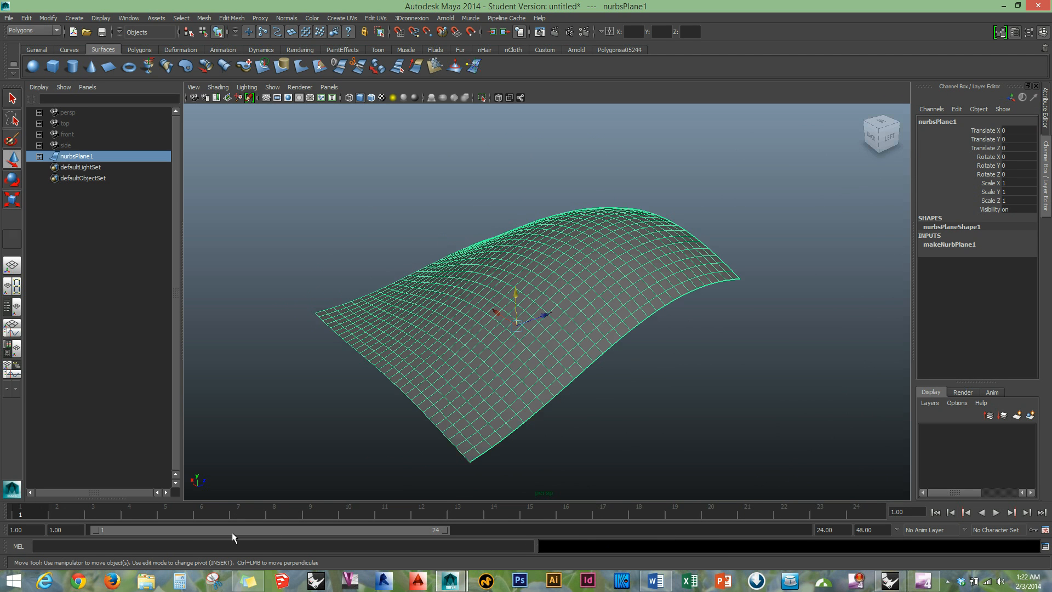
Set the playback range to run from frame -1 to frame 400
drag(233, 530, 196, 531)
drag(443, 531, 336, 533)
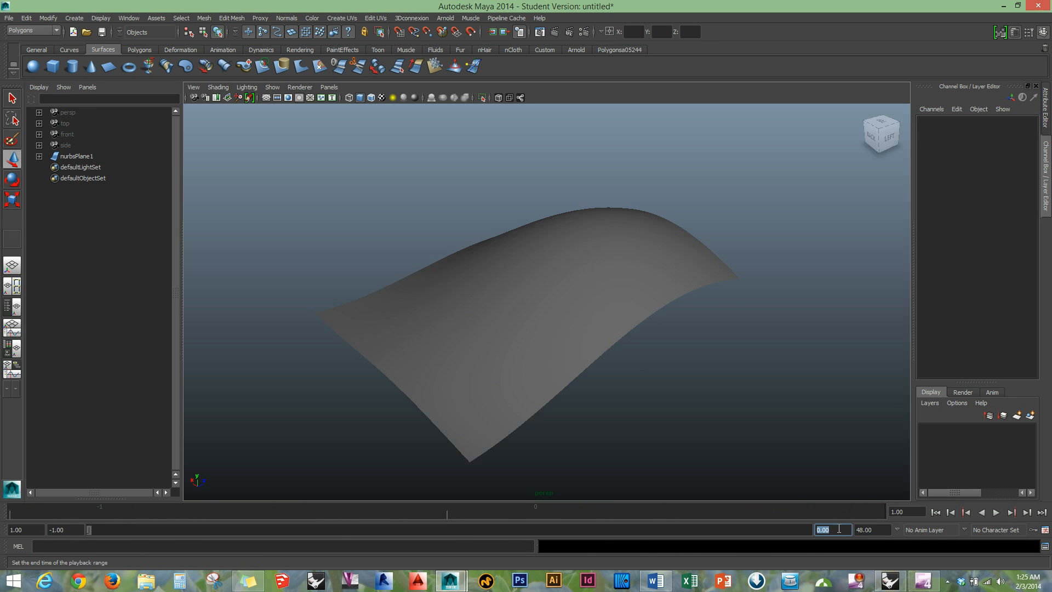
text(400)
key(Return)
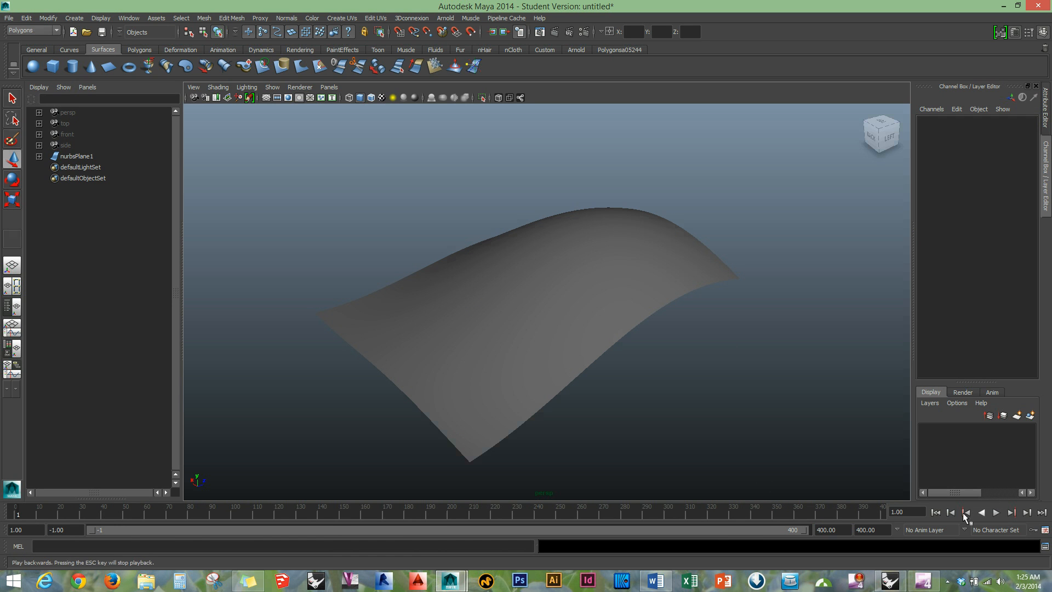
Play the timeline briefly, stop it and return to the start of the playback range
click(997, 513)
click(997, 513)
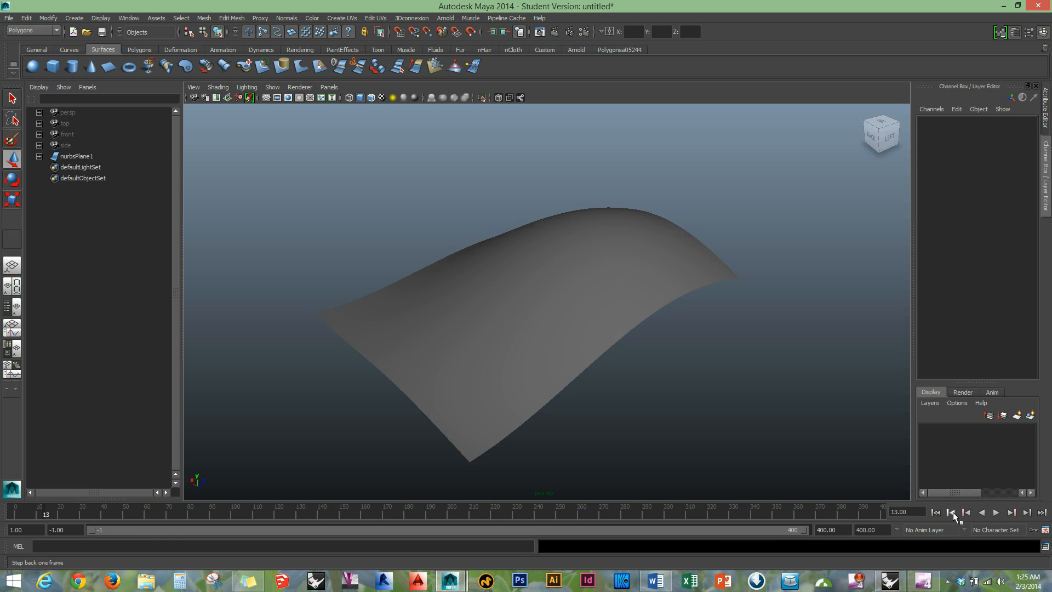
click(936, 512)
Select the plane, review its channel commands, and set a keyframe on all its channels at frame -1
drag(735, 223, 508, 345)
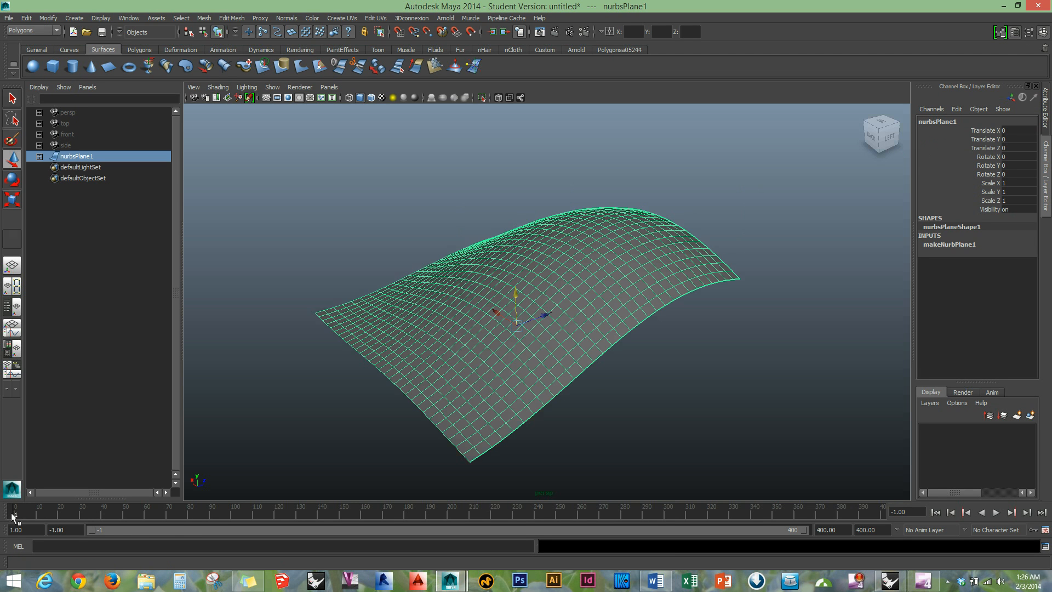
click(926, 109)
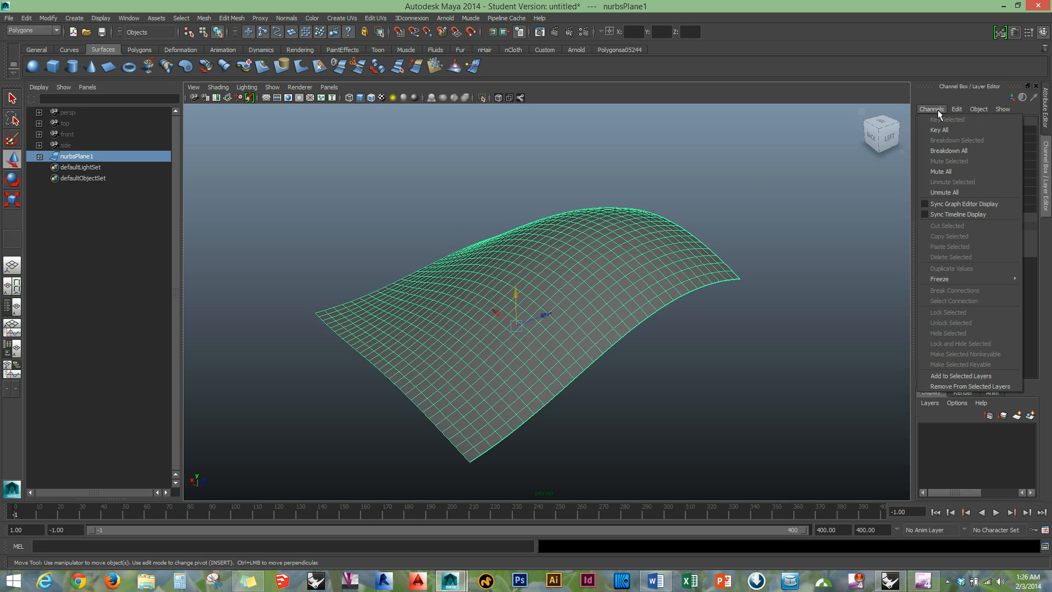
click(938, 110)
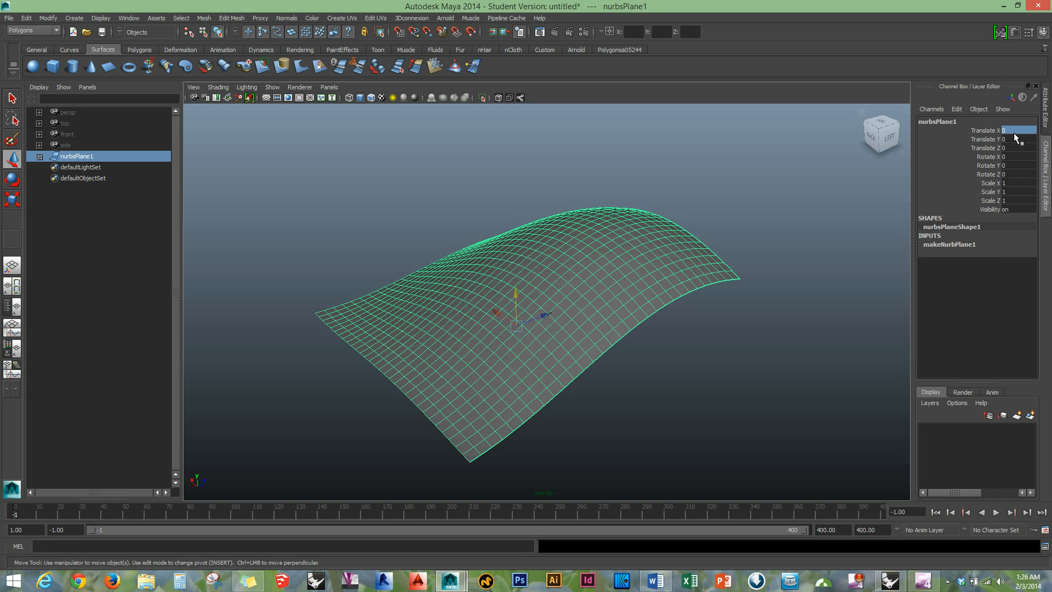
click(991, 139)
drag(984, 131, 981, 157)
drag(780, 236, 407, 397)
key(s)
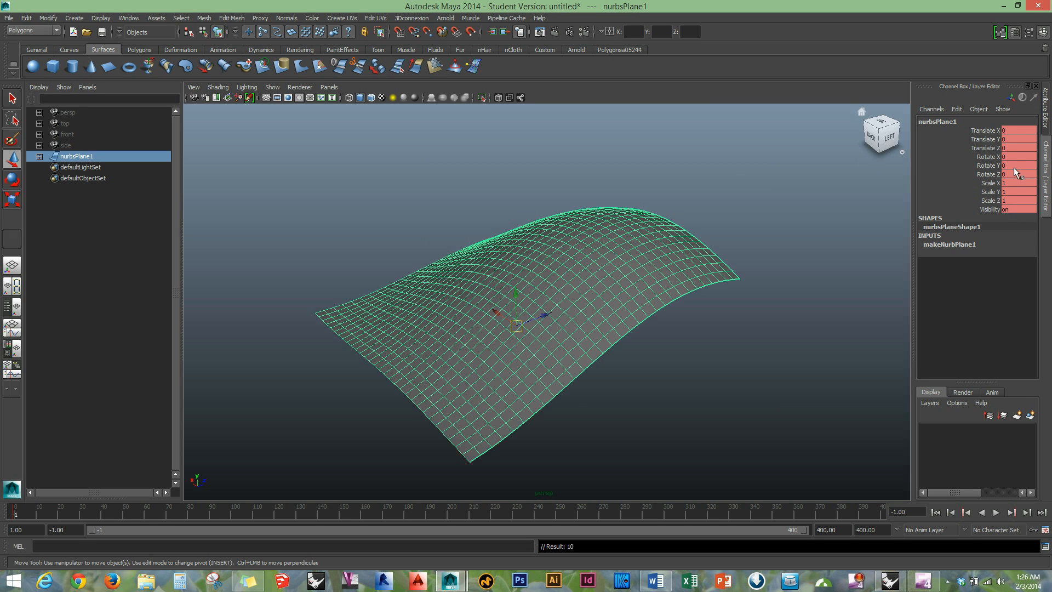
Go to frame 101 and move the plane to about 26 in Y and 81 in Z
scroll(567, 286, down, 5)
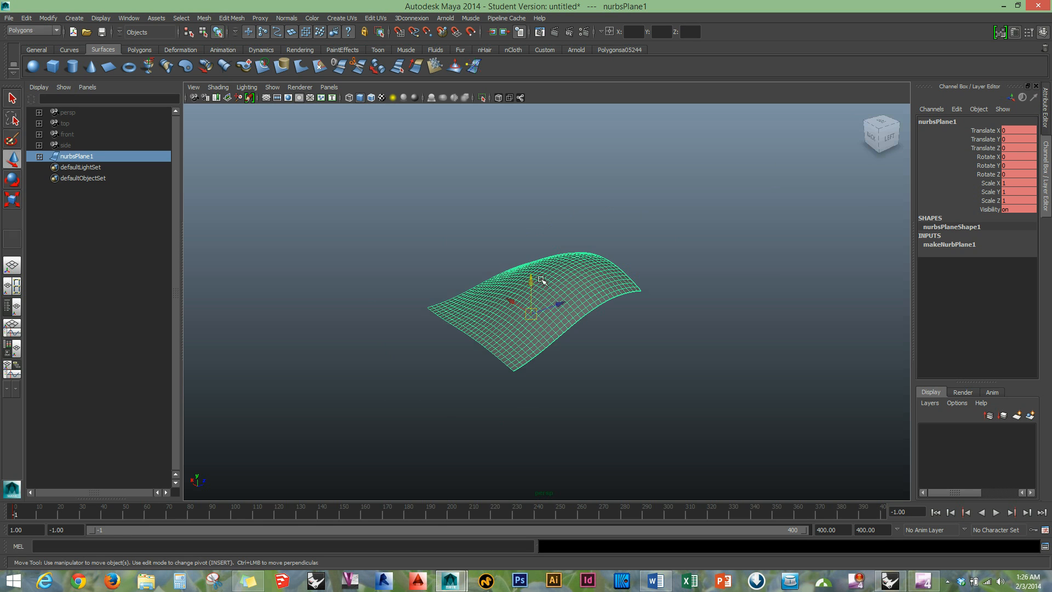
click(234, 516)
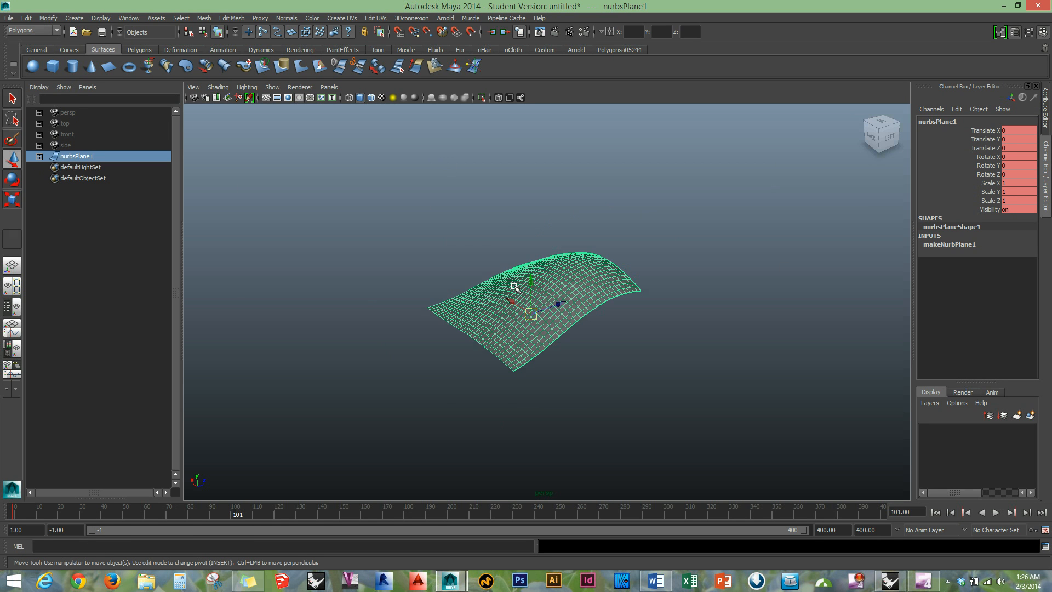
drag(531, 282, 754, 172)
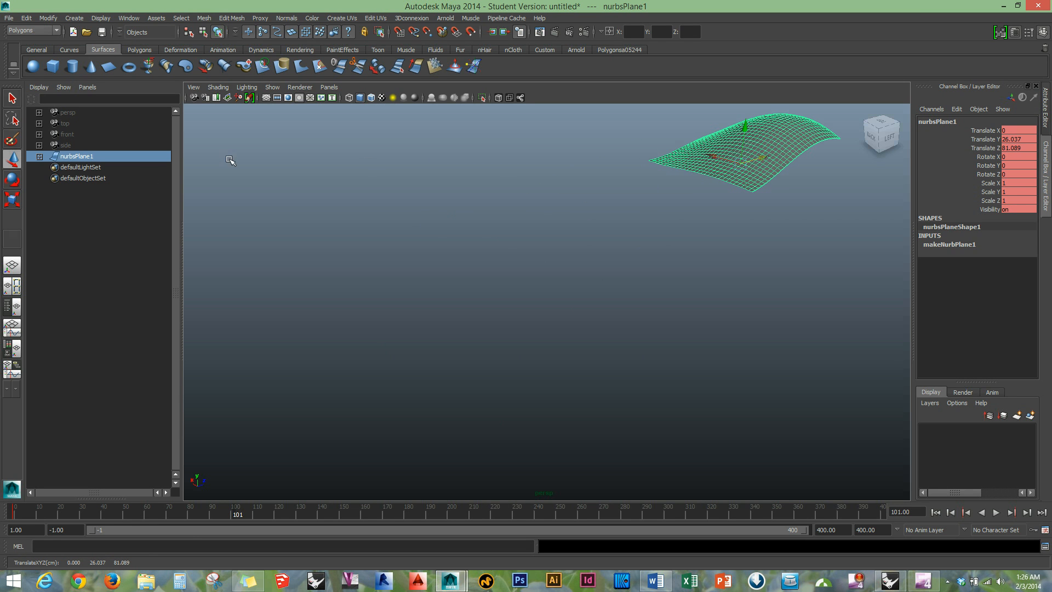
Rotate the plane to about -22 in X, -77 in Y and 111 degrees in Z, and clear the selection
click(15, 181)
drag(794, 134, 737, 127)
drag(736, 185, 711, 185)
click(676, 487)
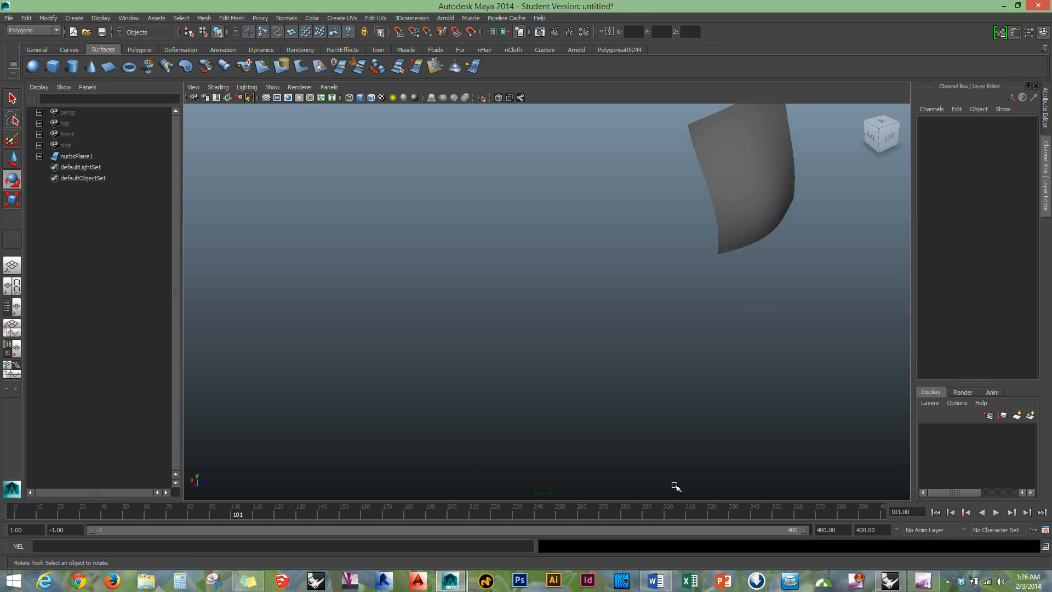
Reselect the plane, set a keyframe on its moved and rotated position at frame 101, and deselect it
key(s)
click(748, 180)
key(s)
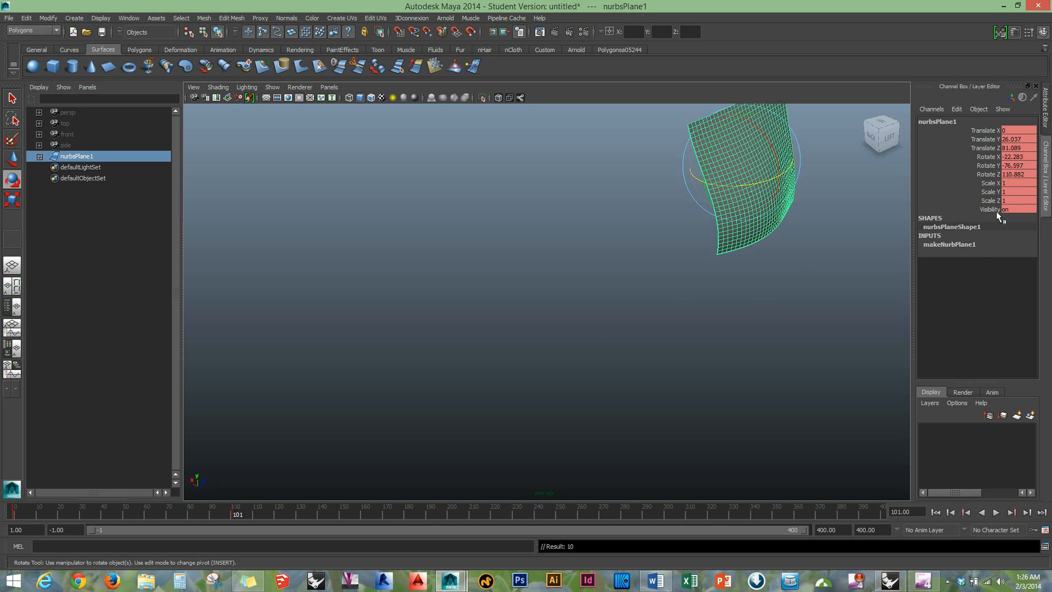
click(643, 360)
Play the plane's animation from the first frame, stop it and return to the start
click(936, 512)
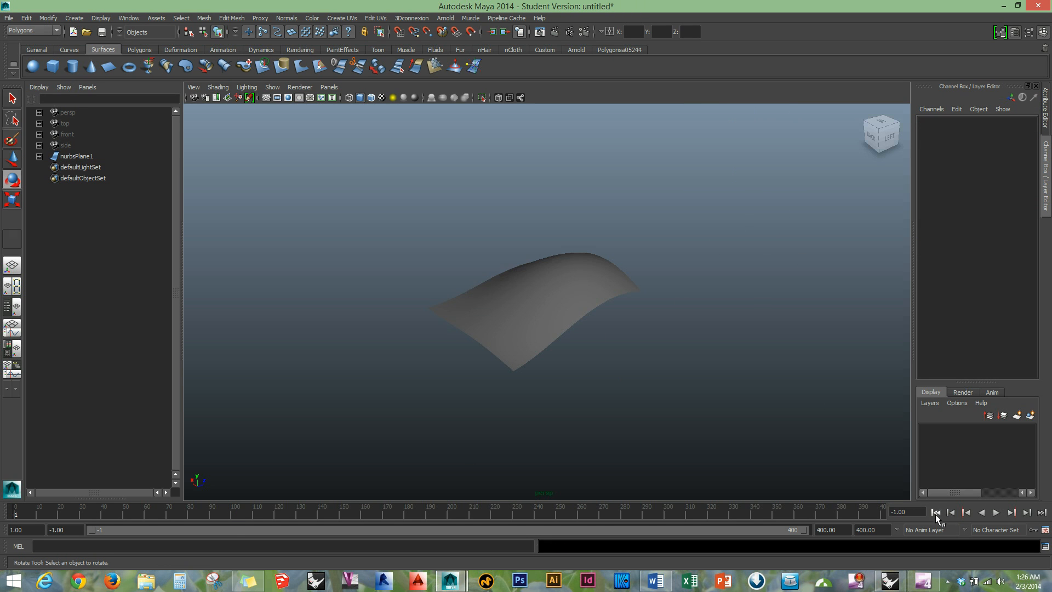
click(996, 513)
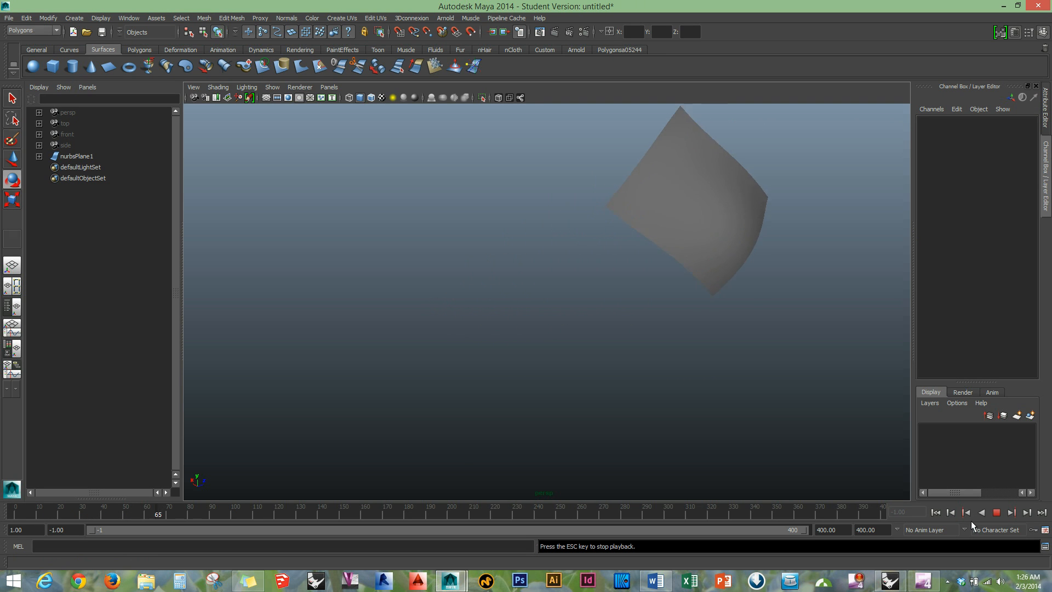
click(996, 512)
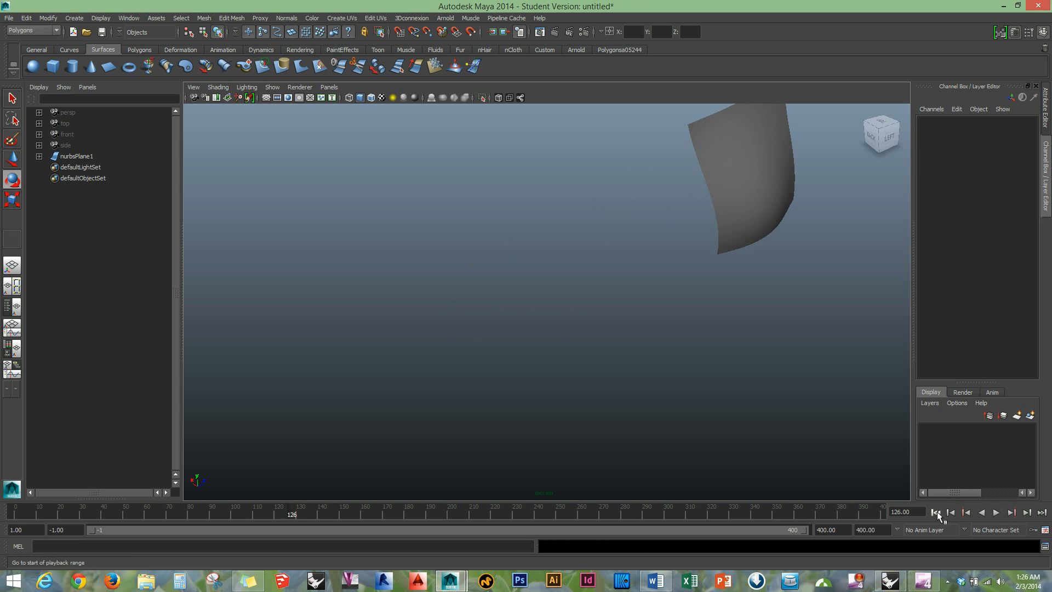
click(935, 512)
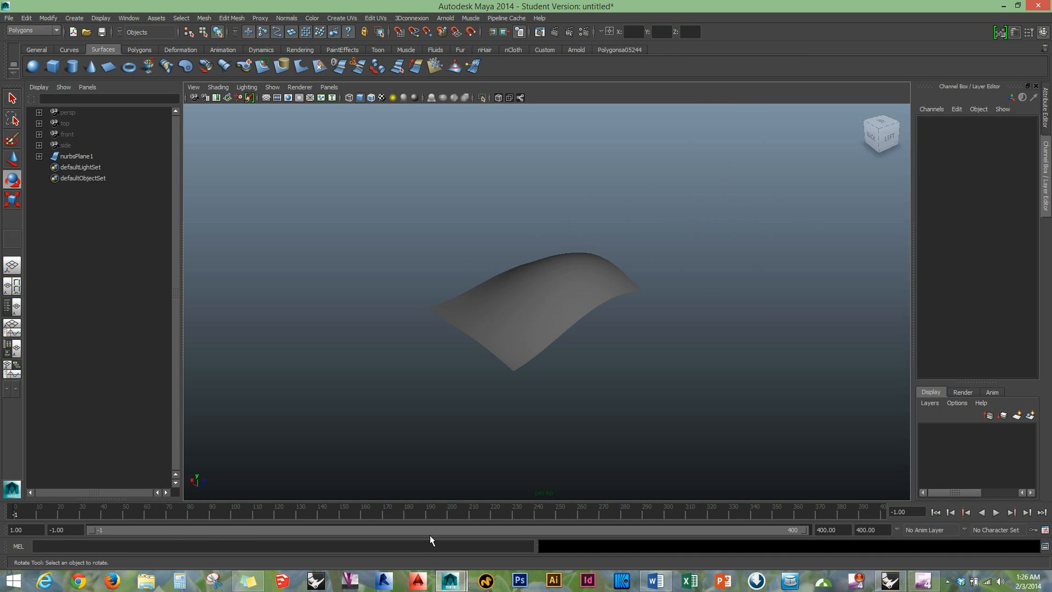
Review the timeline's looping options and set the playback speed to Play Every Frame, Max Real-time
alt+right_drag(399, 387, 340, 213)
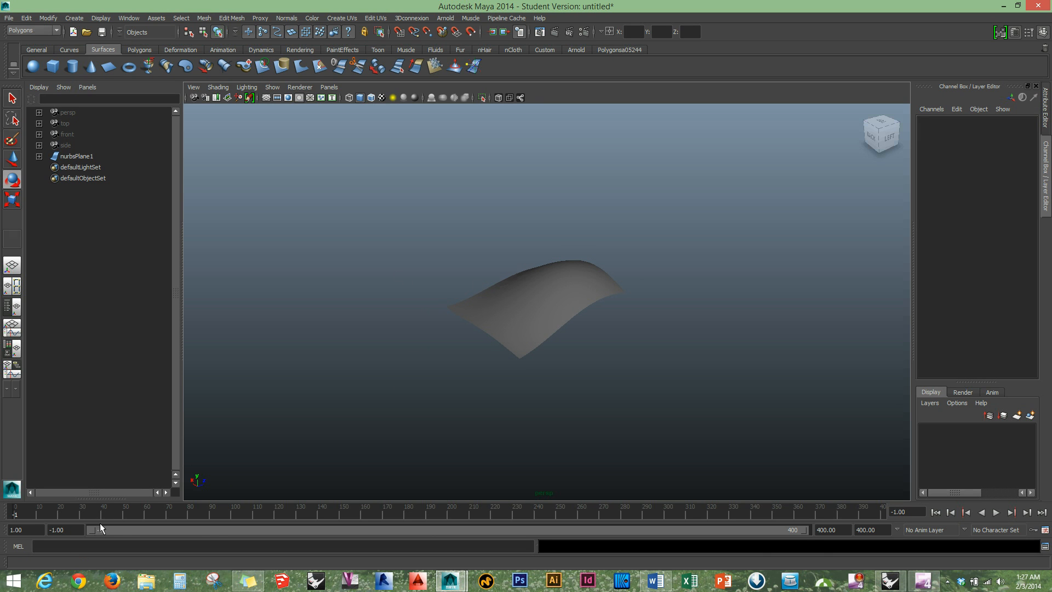
right_click(112, 511)
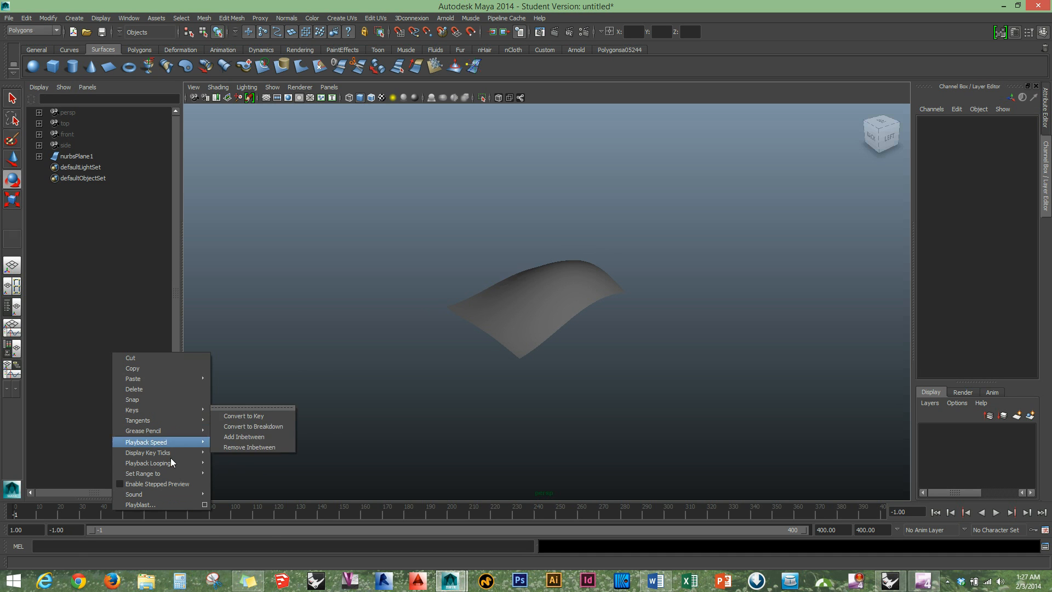
mouse_move(172, 463)
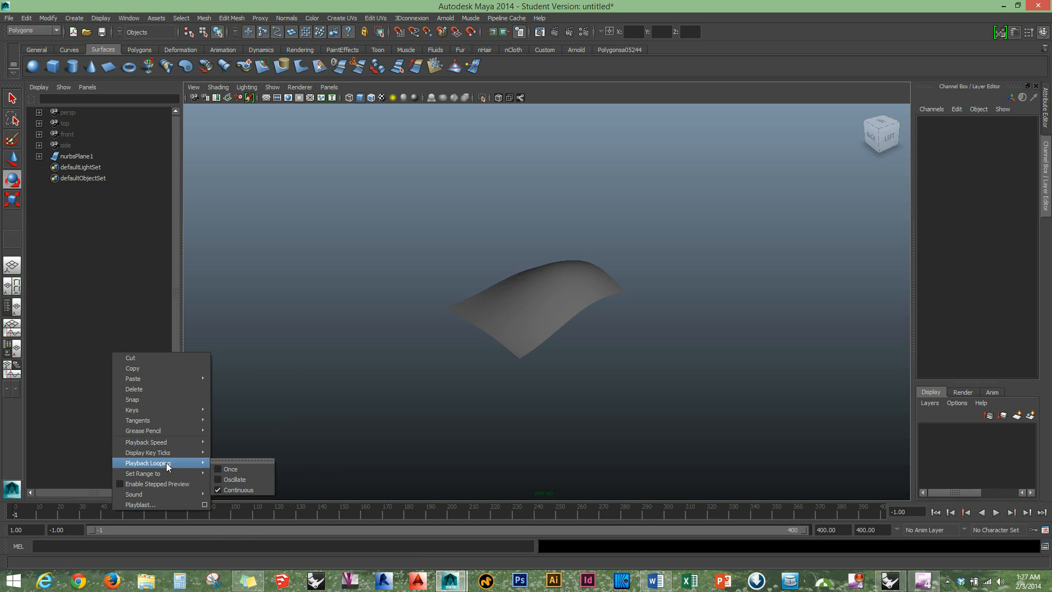
mouse_move(170, 443)
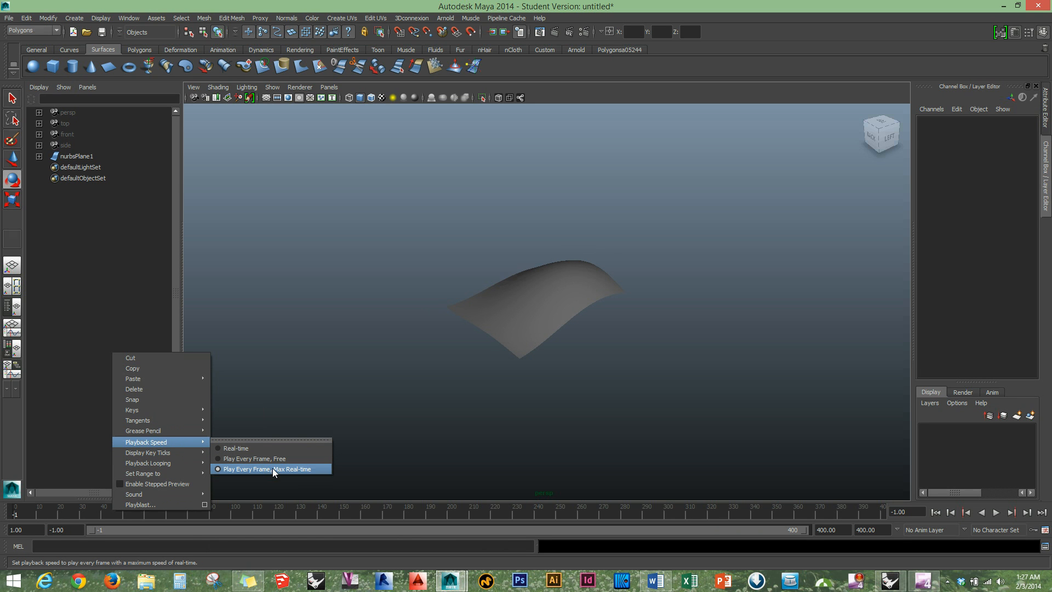
click(289, 468)
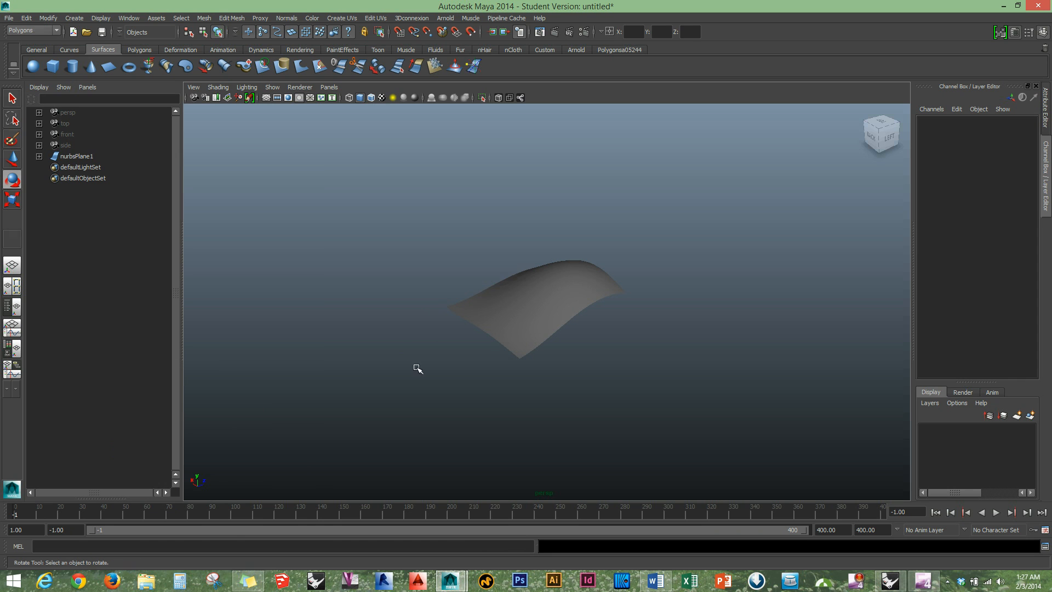
Delete the animated plane and display the ground grid in the perspective view
drag(735, 201, 324, 406)
key(Delete)
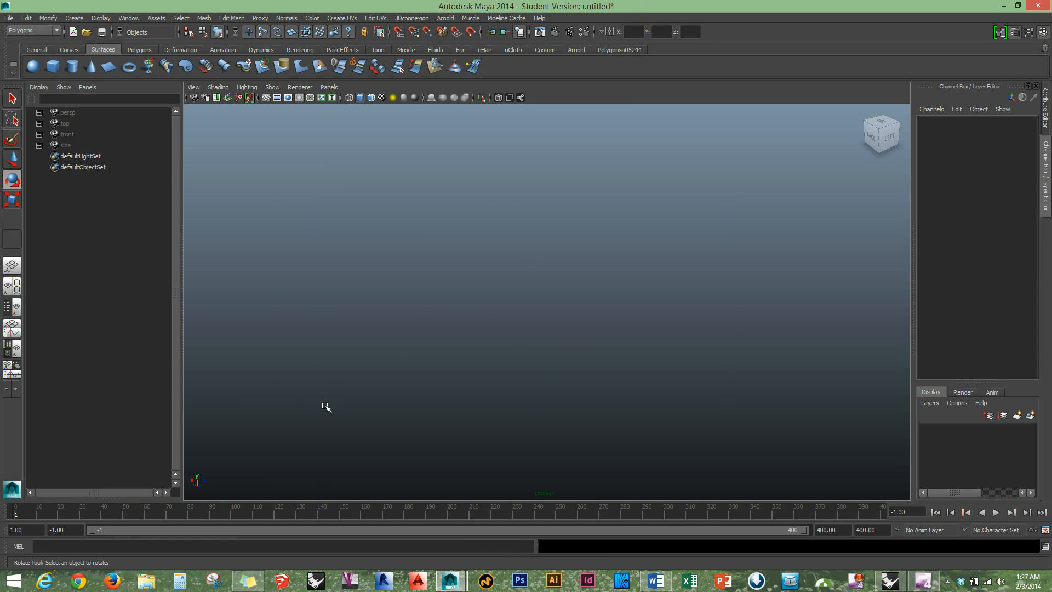
click(267, 98)
scroll(531, 307, up, 10)
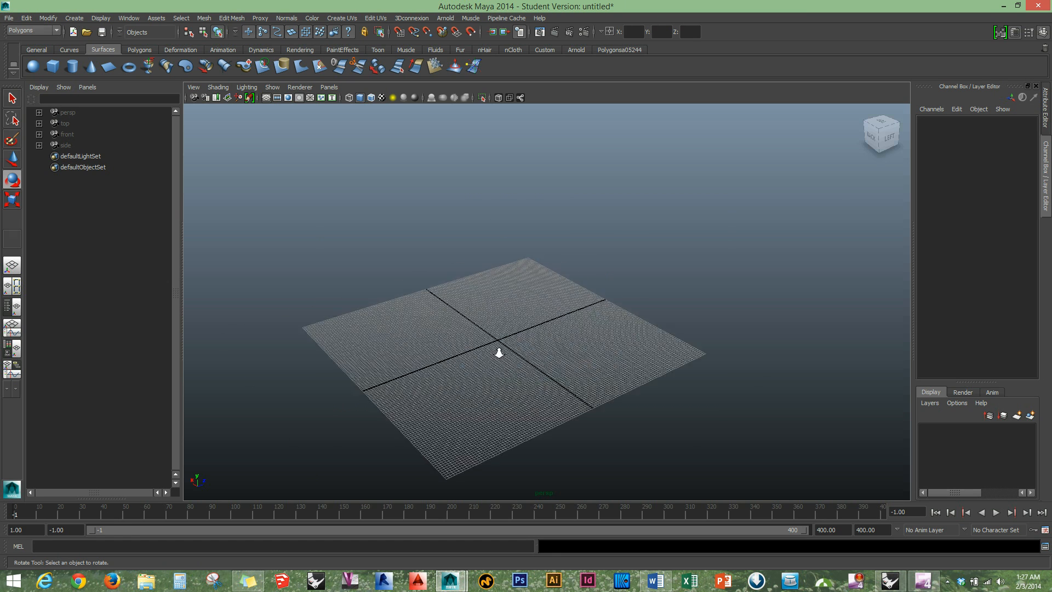
scroll(490, 356, down, 3)
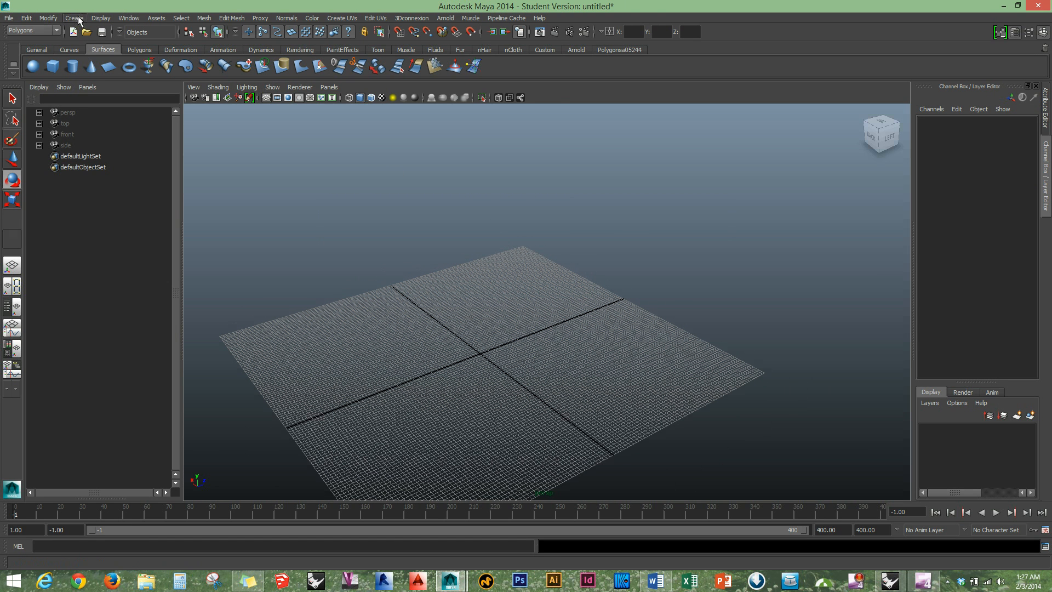
Create a polygon cylinder with radius 0.15, height 12, 10 axis divisions and 40 height divisions
click(41, 31)
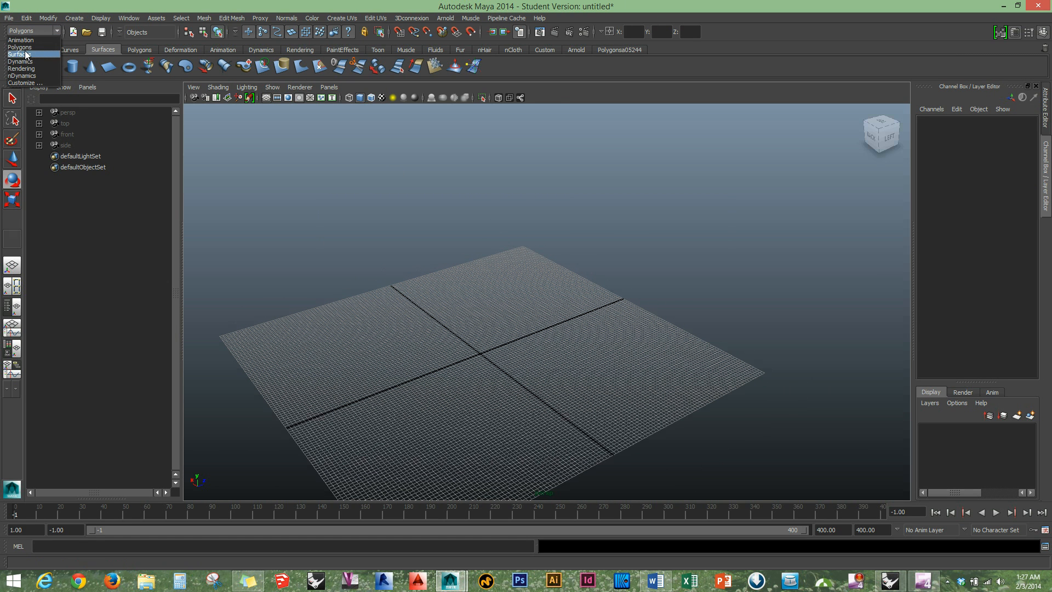
click(32, 28)
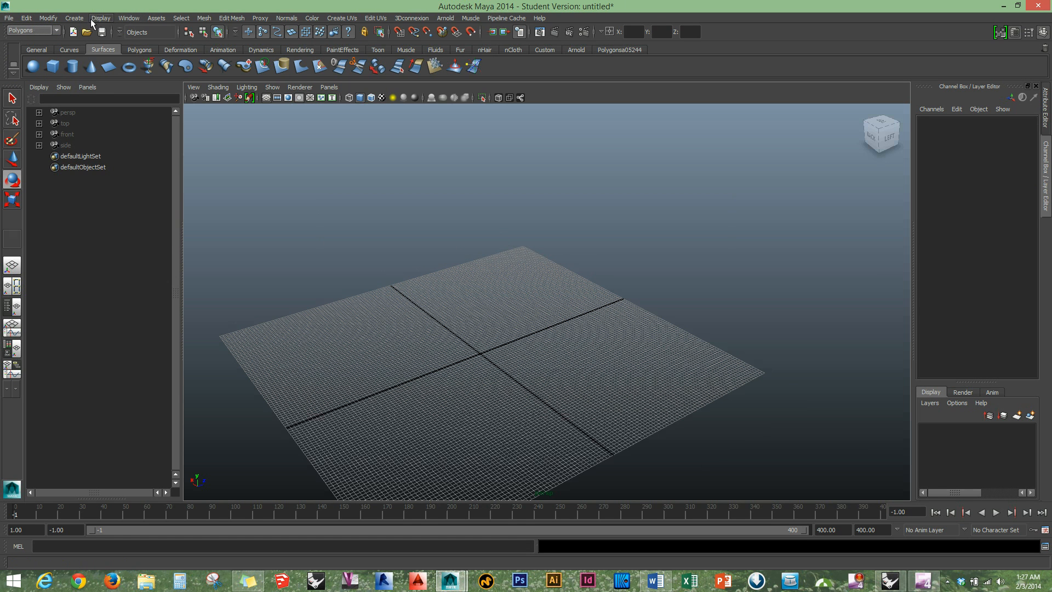
click(73, 19)
mouse_move(114, 35)
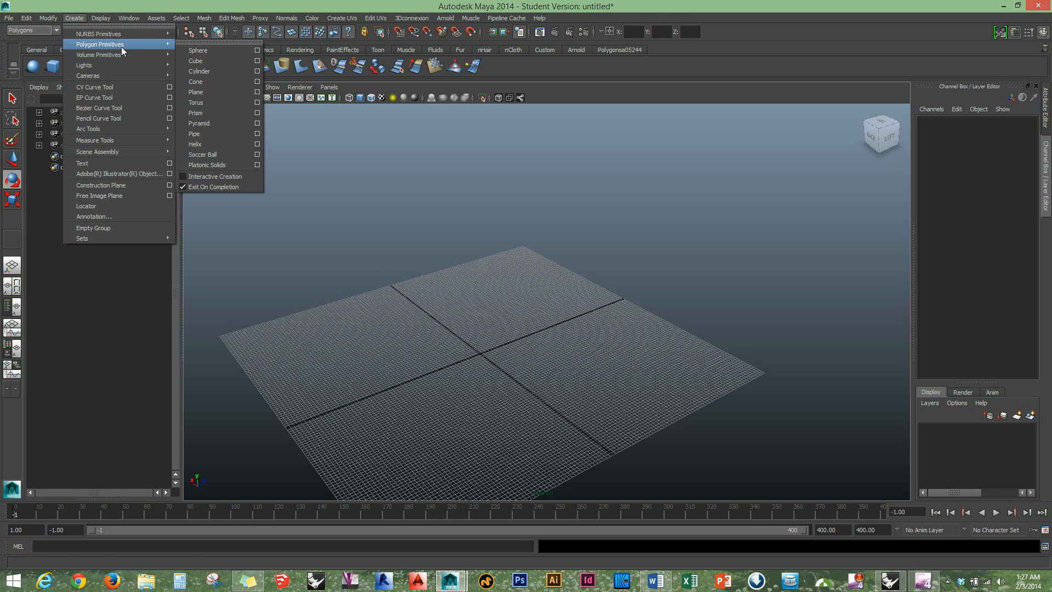
click(257, 72)
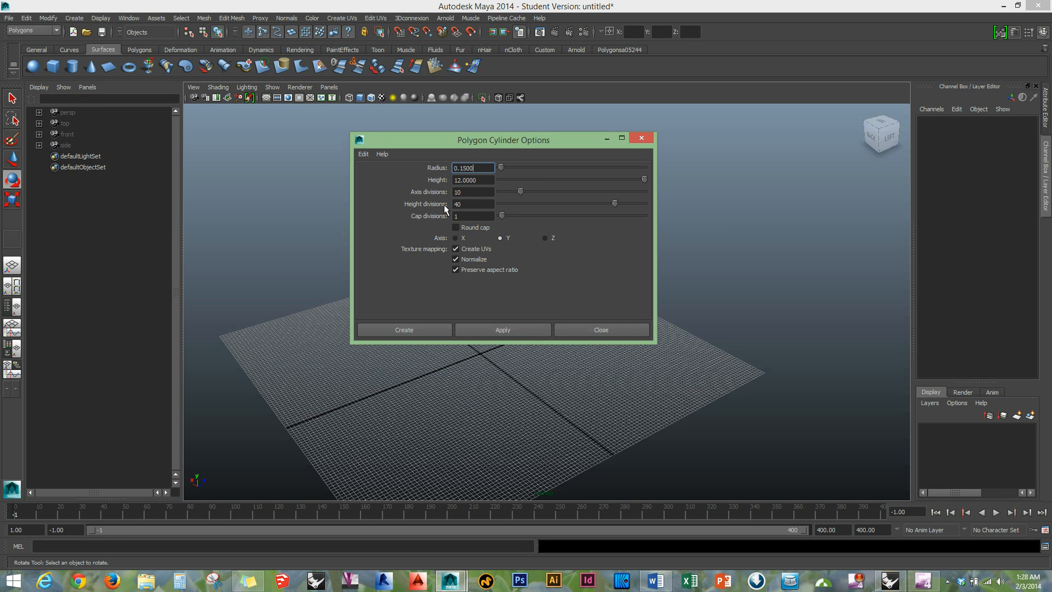
click(419, 330)
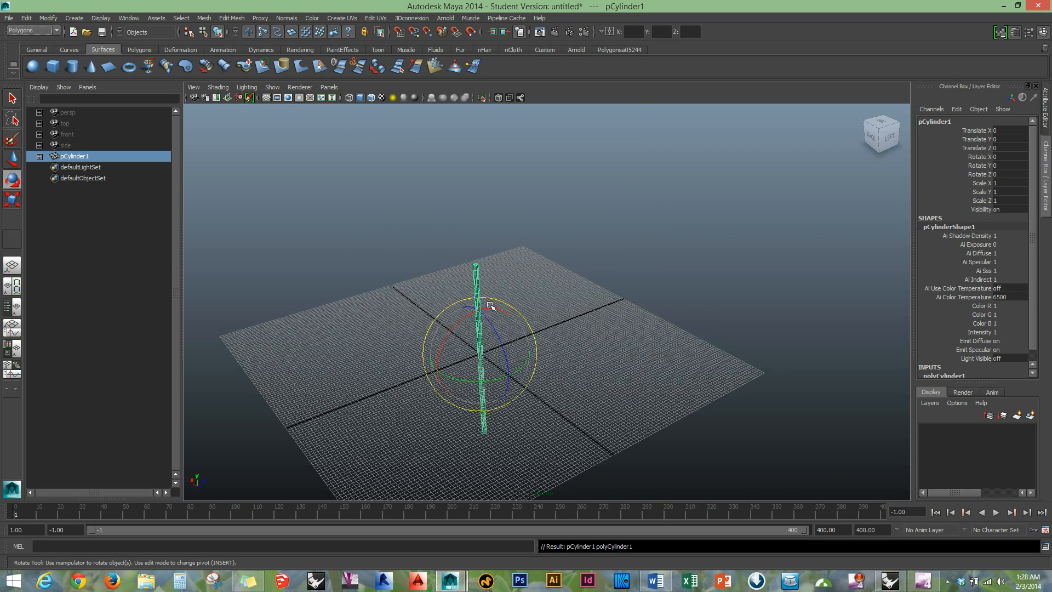
Raise the cylinder so it stands on the grid, setting its Translate Y to 6, and deselect it
alt+drag(452, 365, 429, 369)
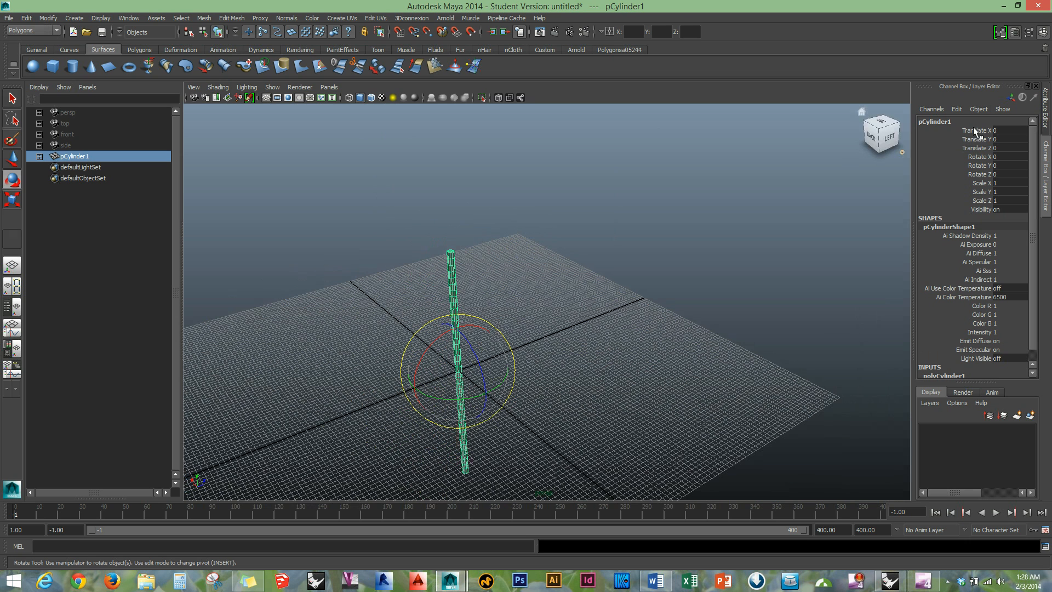
key(q)
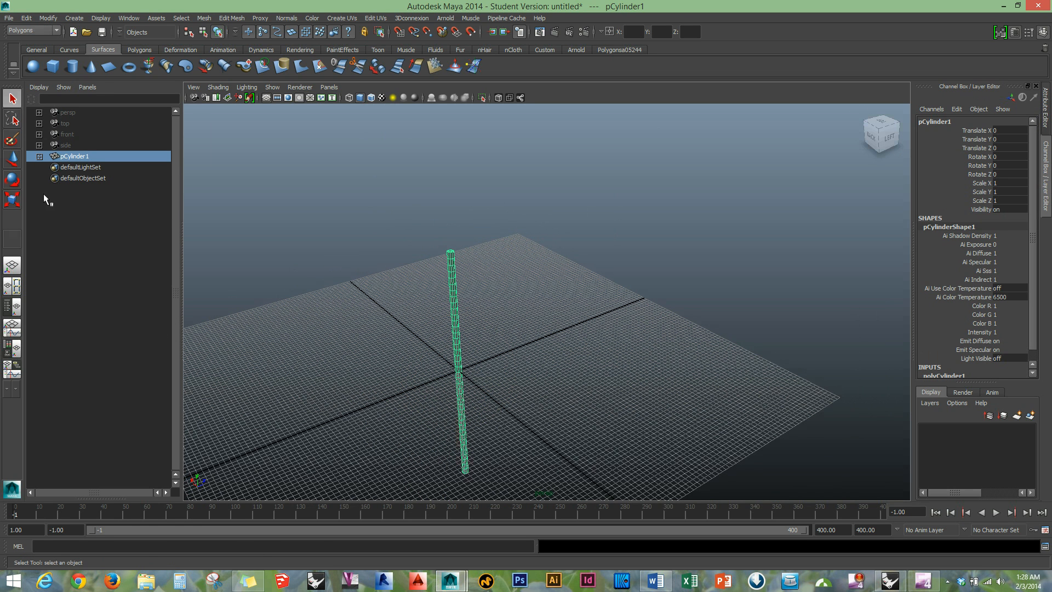
click(8, 160)
drag(456, 353, 441, 217)
click(1014, 140)
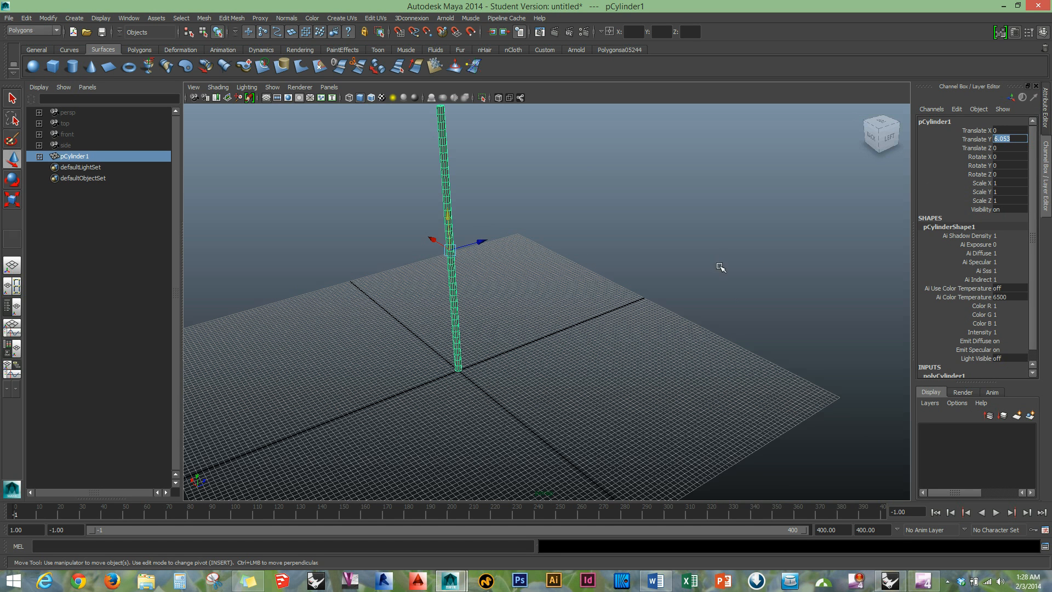
text(6)
key(Return)
click(529, 281)
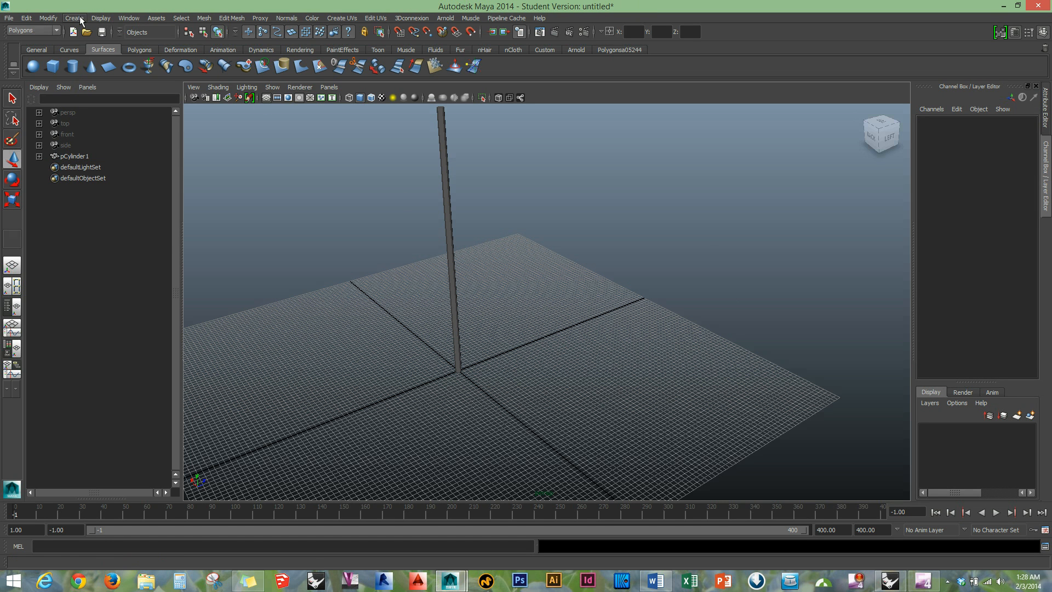
Create a polygon plane 5 wide and 2 high with 50 width divisions and 20 height divisions
click(80, 21)
mouse_move(121, 45)
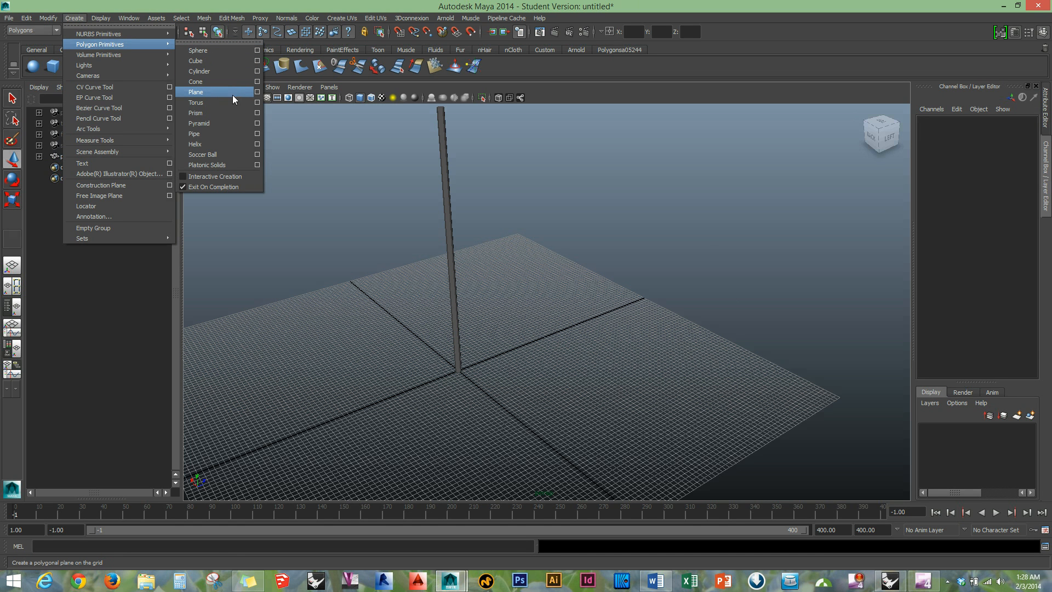
click(257, 91)
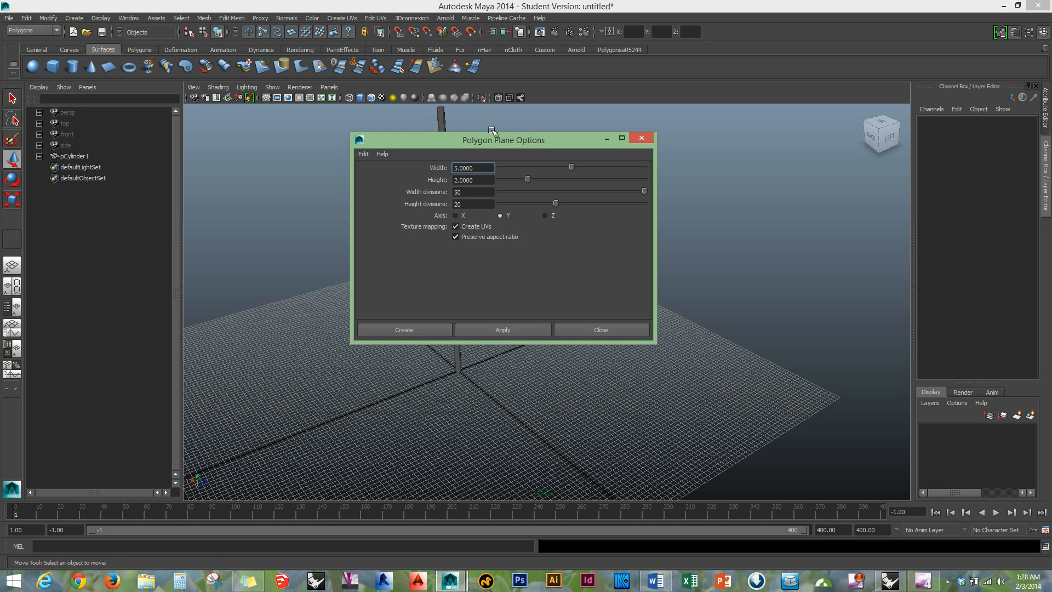
drag(495, 141, 700, 190)
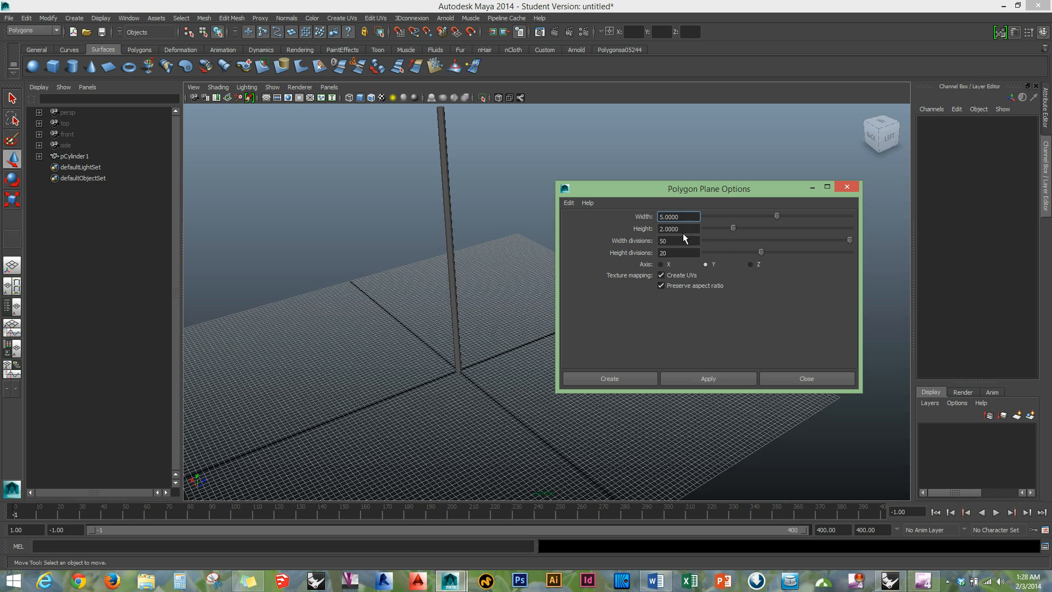
double_click(685, 244)
double_click(673, 252)
click(609, 379)
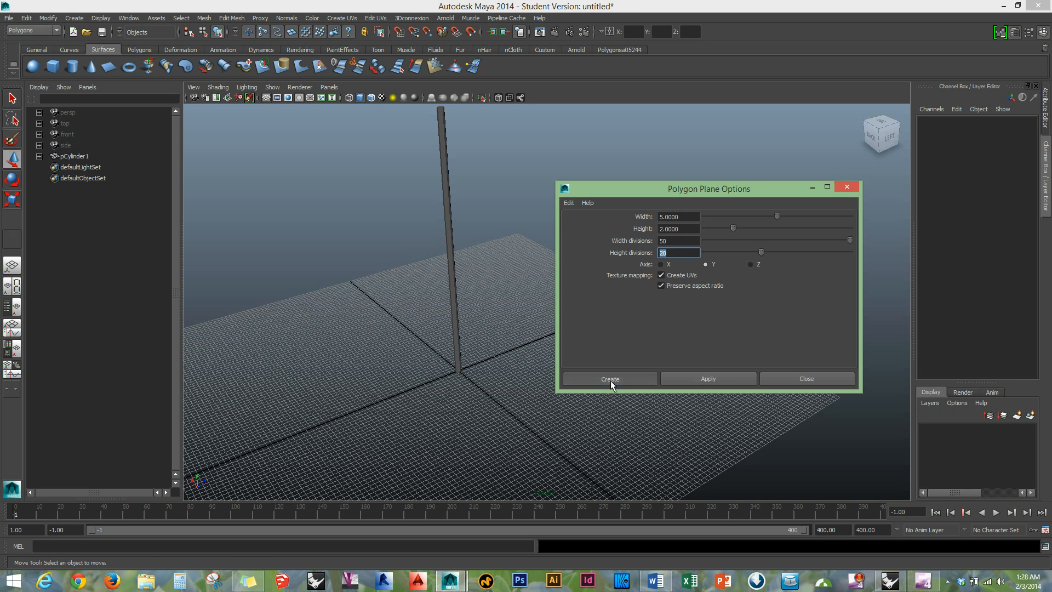
Move the plane beside the pole to Translate Z 2.75 and stand it upright with Rotate Y 90 and Rotate Z 90
drag(482, 355, 530, 338)
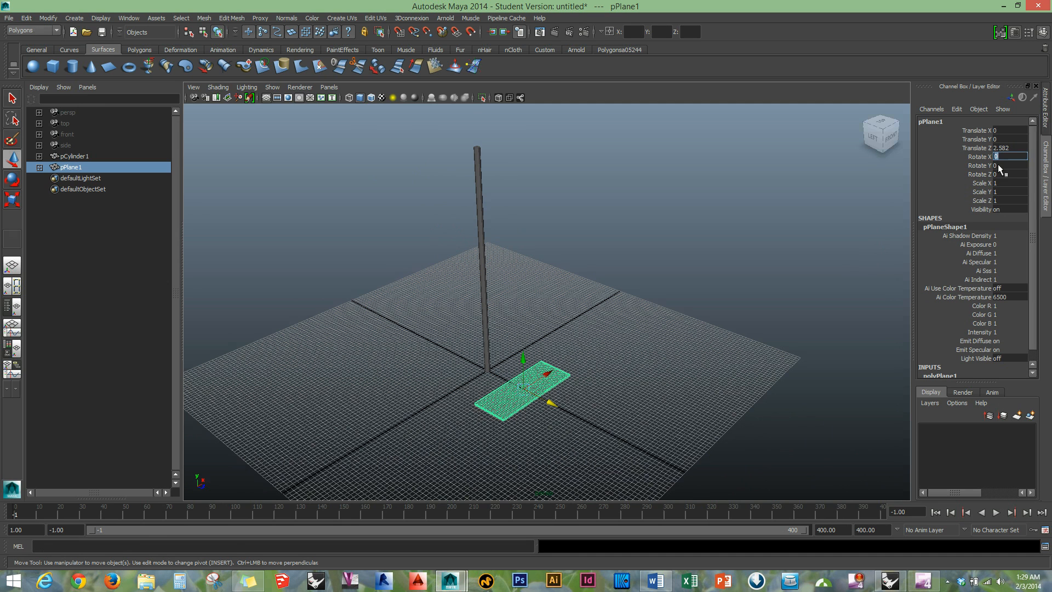
key(Return)
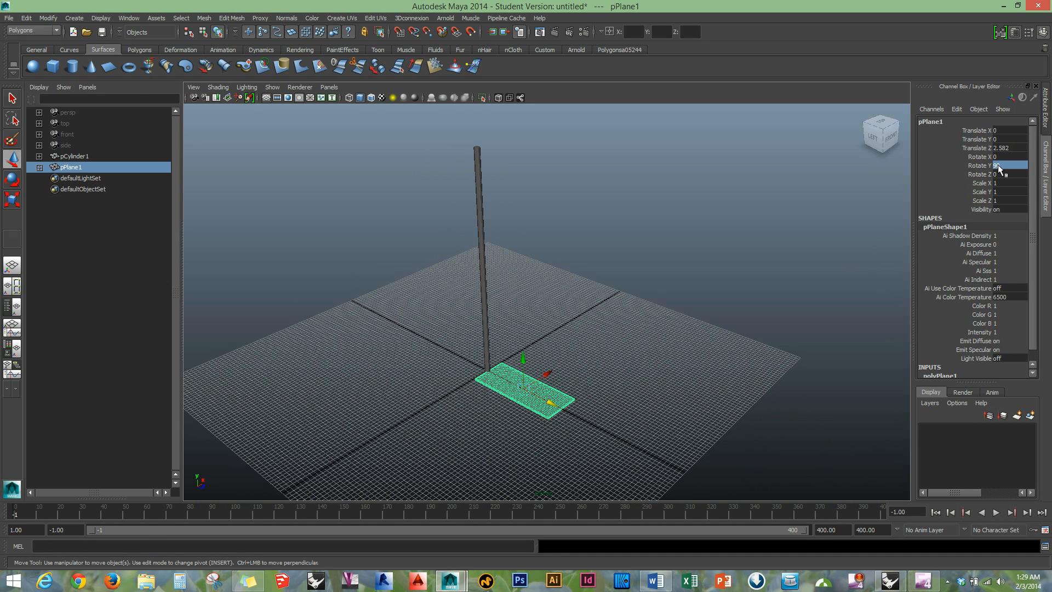
drag(551, 405, 555, 407)
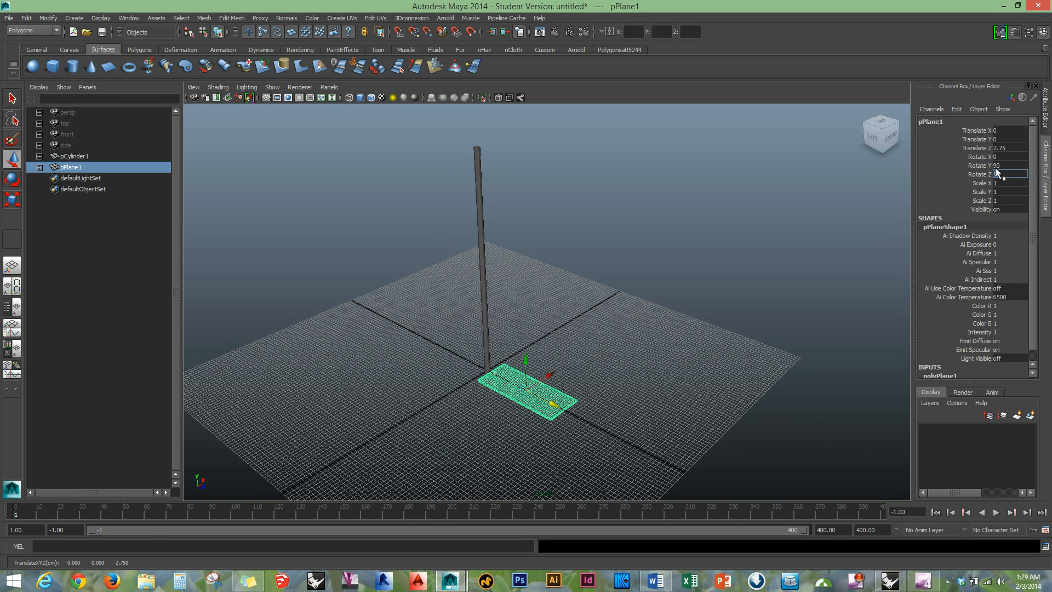
text(90)
key(Return)
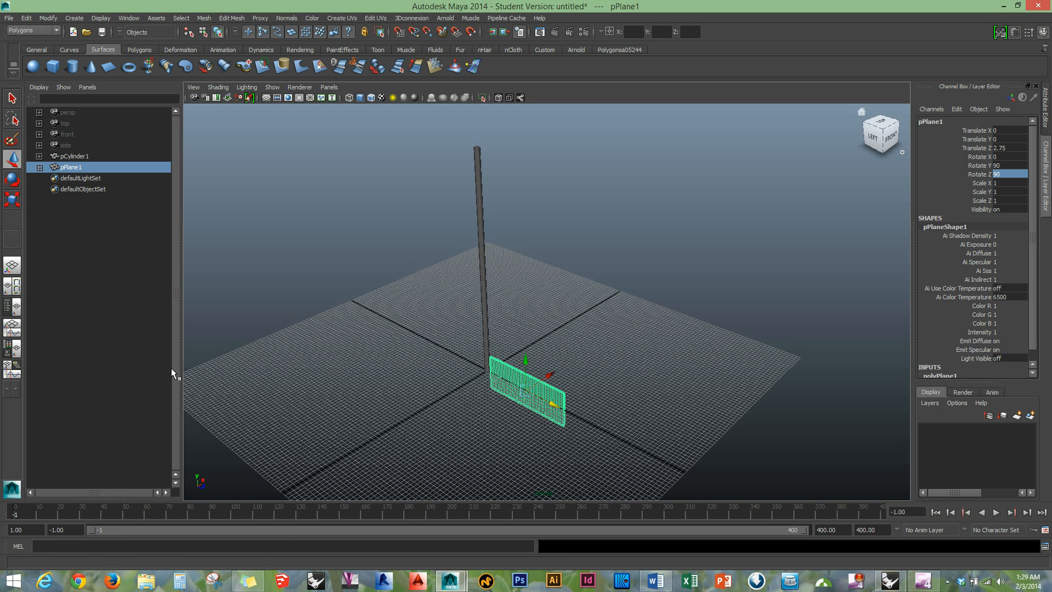
Raise the plane to the top of the pole, at about Translate Y 10.85, and bring it closer to Translate Z about 2.7
drag(525, 360, 504, 150)
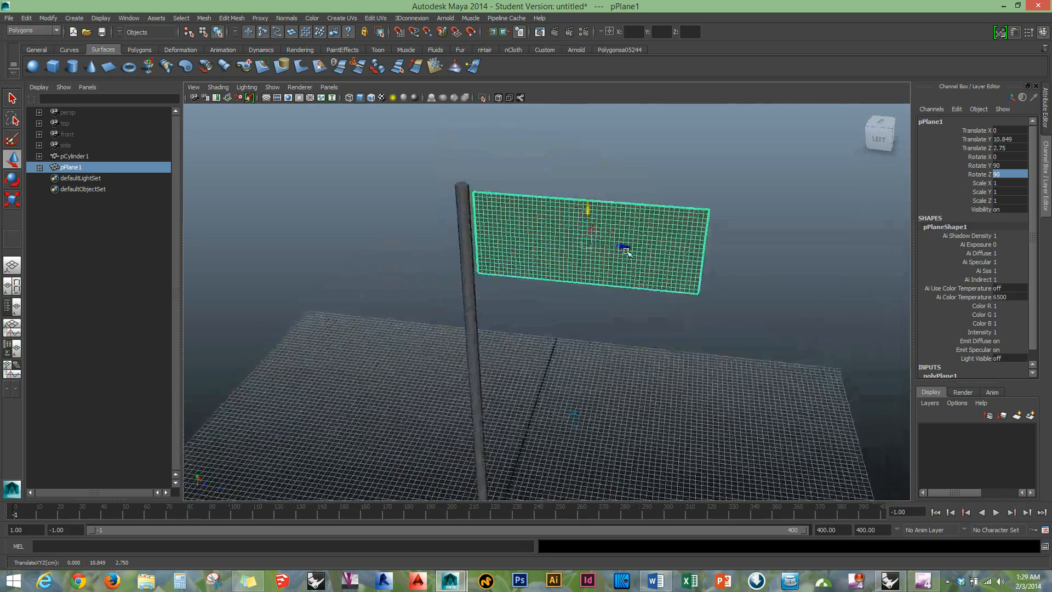
drag(639, 257, 639, 258)
scroll(558, 242, up, 8)
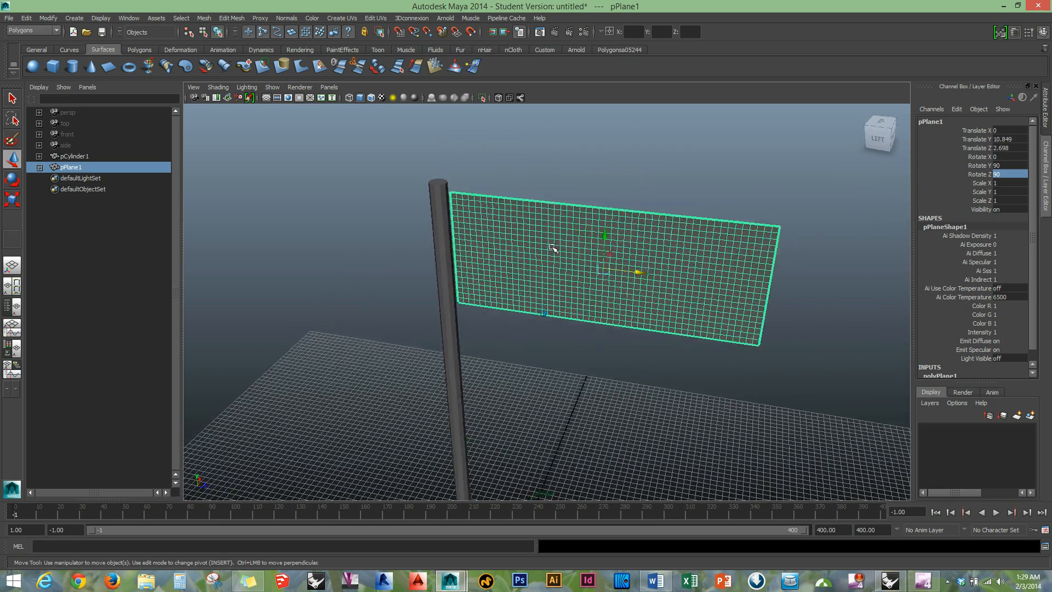
alt+drag(552, 248, 658, 353)
Reselect the flag plane, switch to the nDynamics menu set and convert the plane to nCloth
click(610, 216)
click(607, 281)
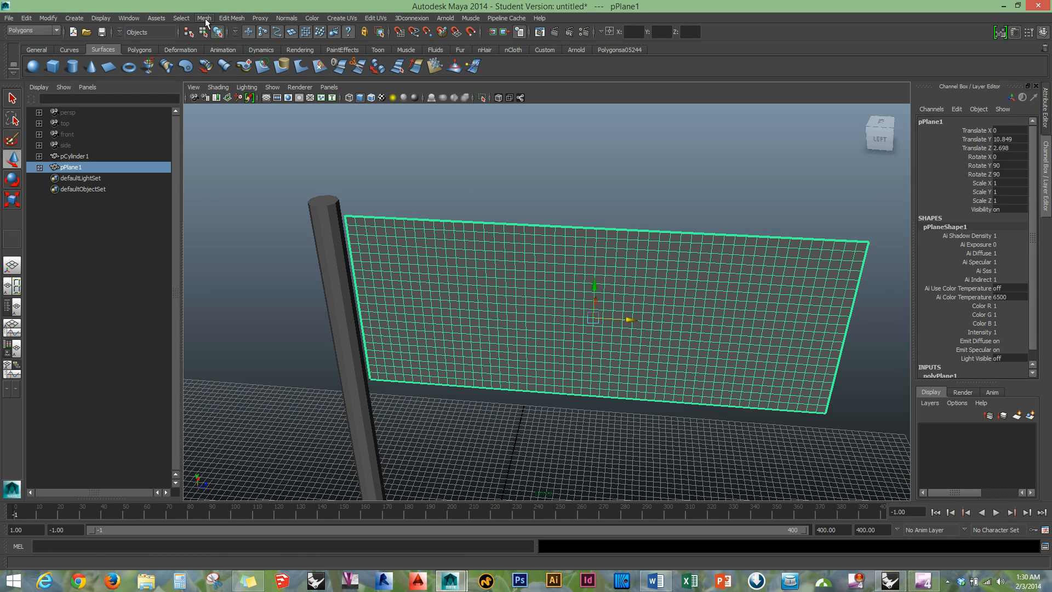
click(32, 31)
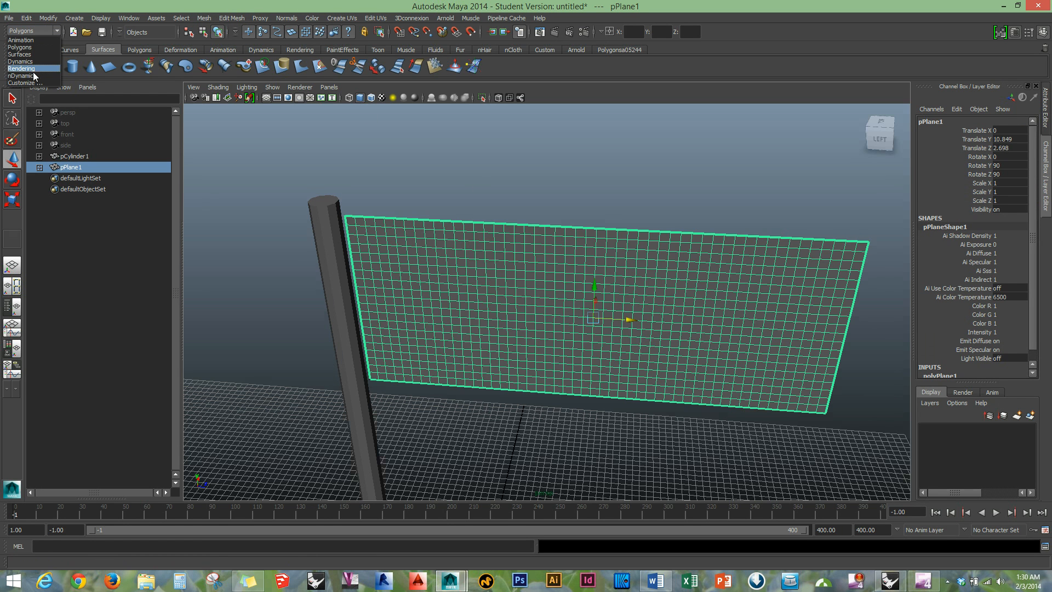
click(28, 84)
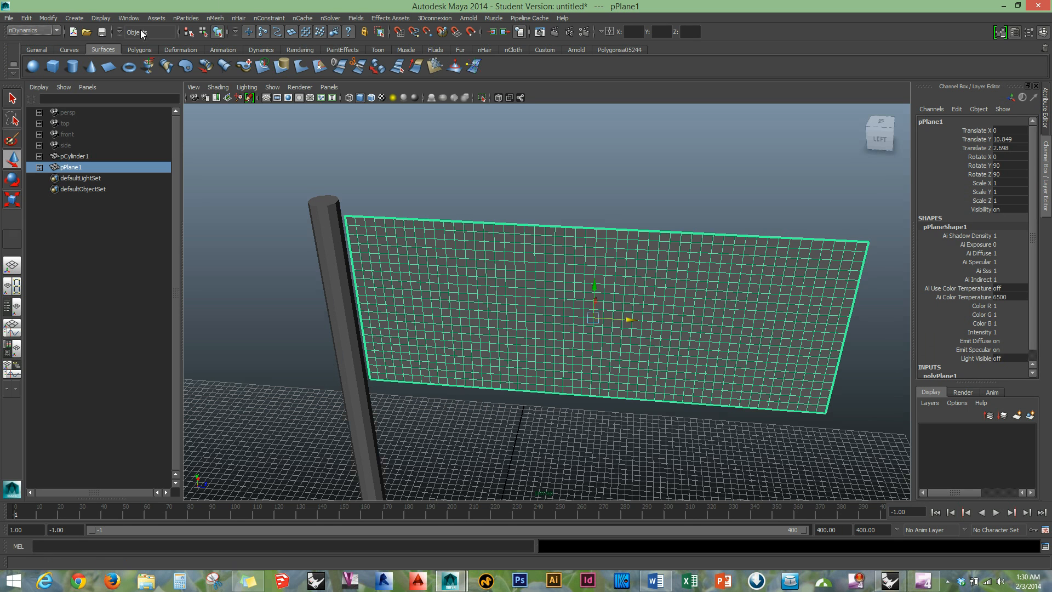
click(219, 20)
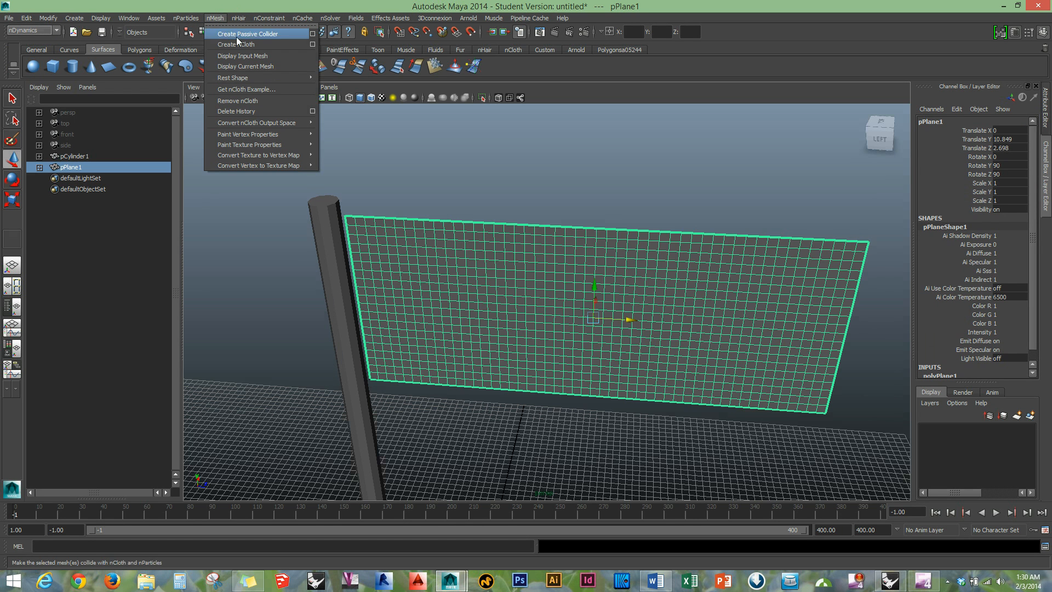
click(261, 43)
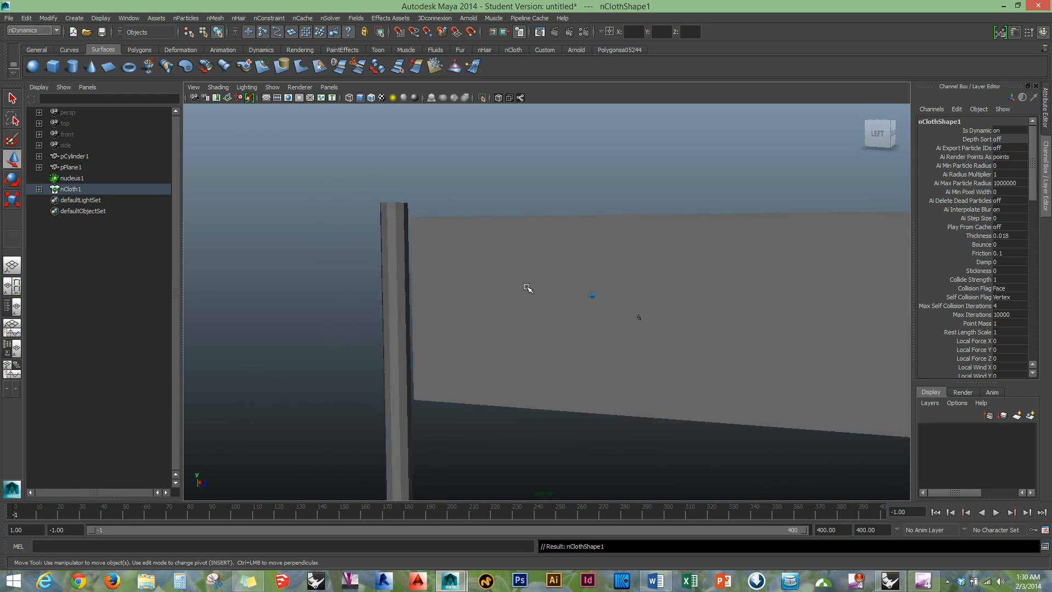
click(542, 277)
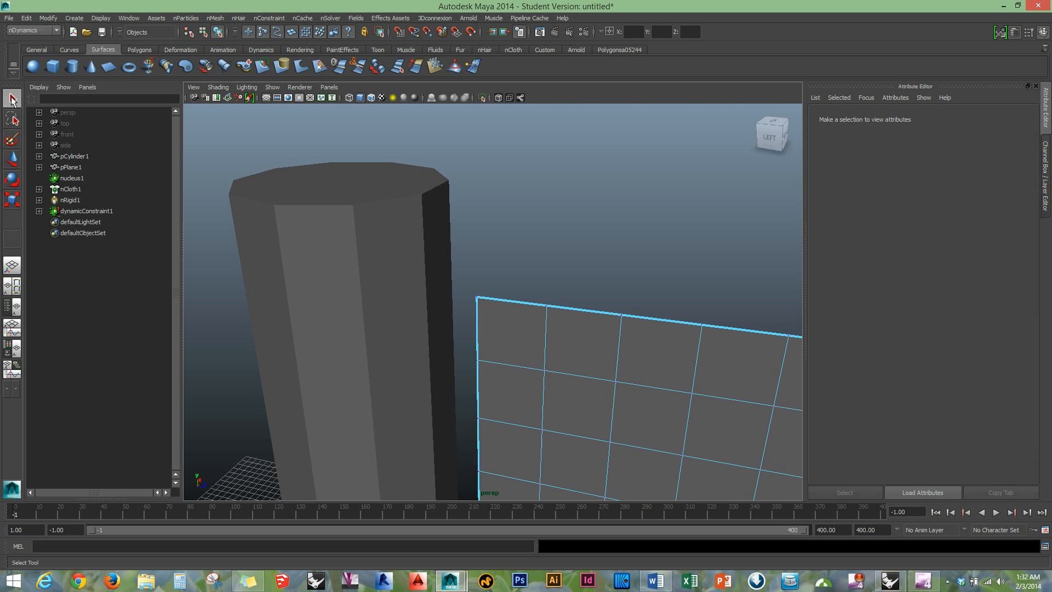
Check the soft selection setting, show the pole's vertices and select the flag's upper pole-side corner vertex with the adjacent pole-top vertex
double_click(13, 100)
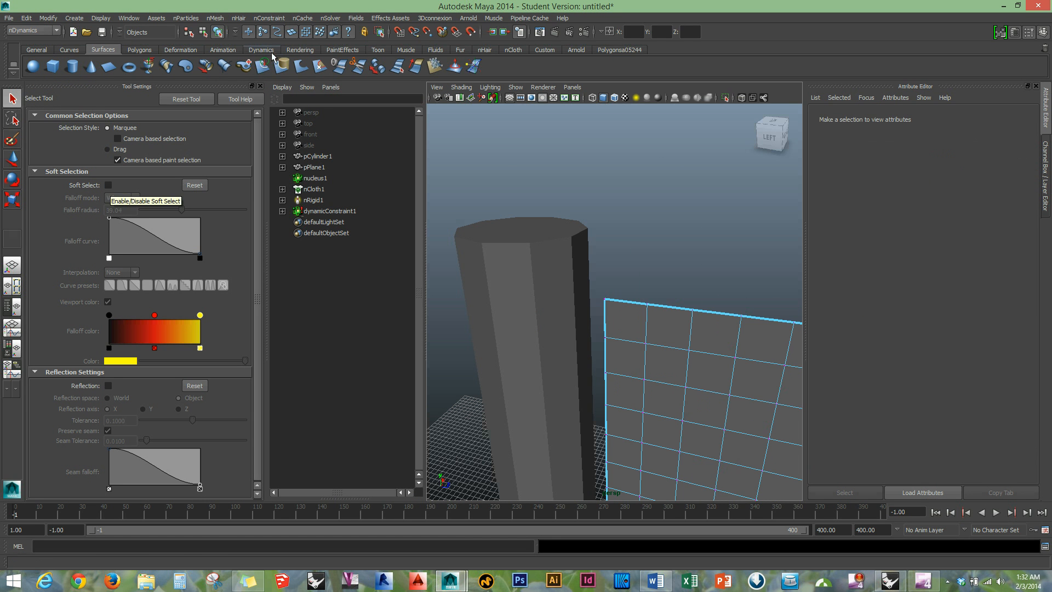
click(261, 87)
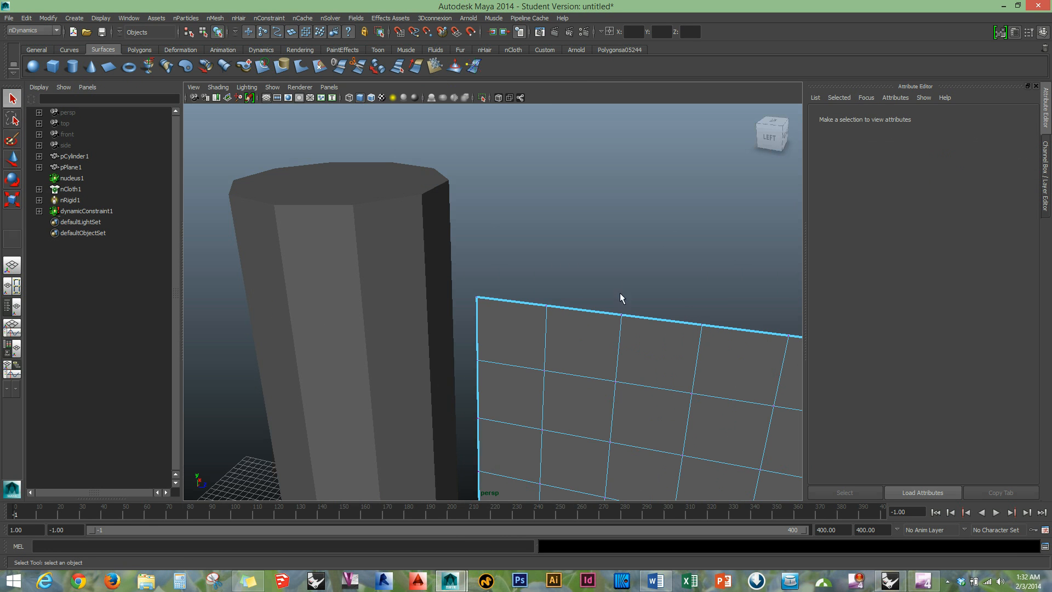
right_drag(410, 274, 376, 276)
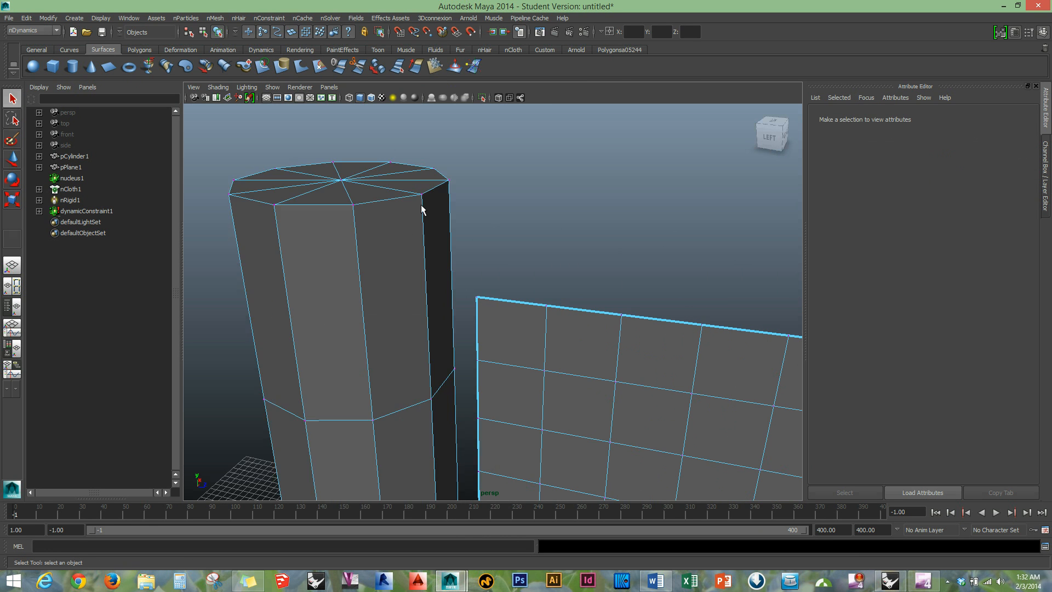
click(476, 297)
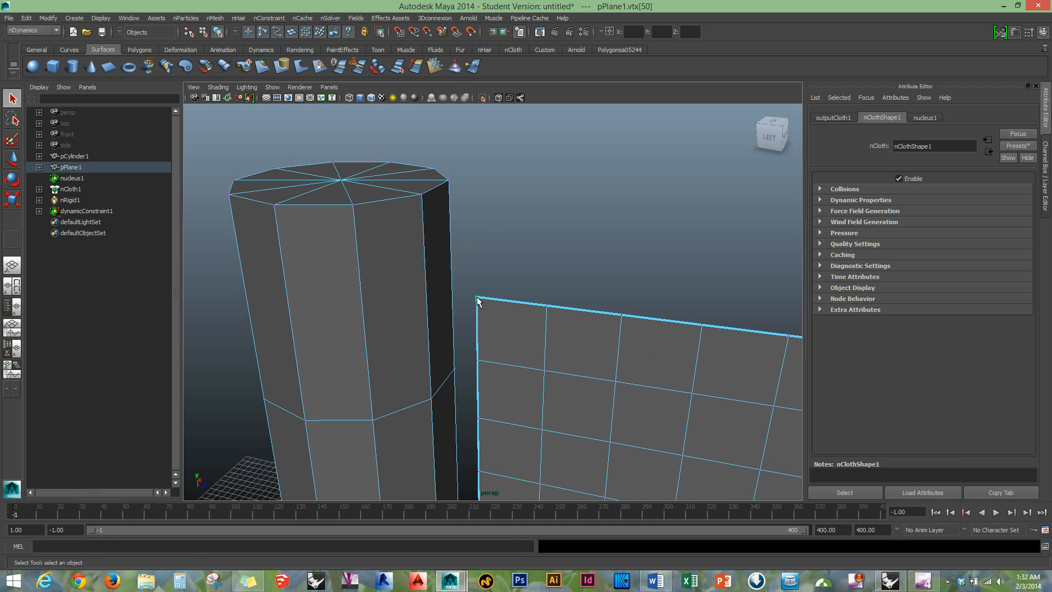
shift+click(422, 194)
Add the flag's lower pole-side corner and a nearby pole vertex to the selection and create a Component to Component constraint
scroll(431, 236, up, 5)
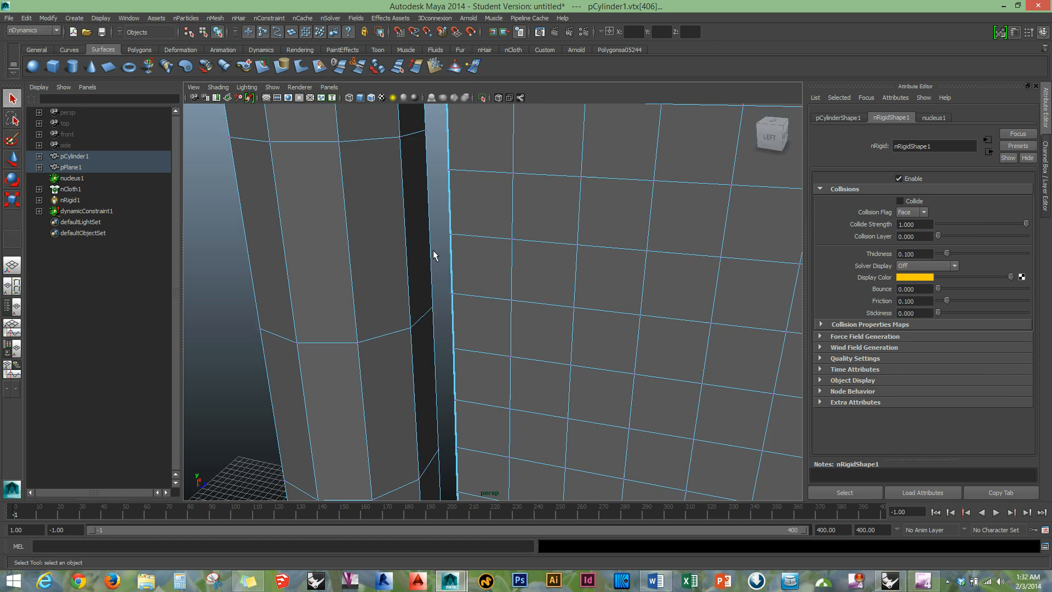
scroll(433, 254, down, 5)
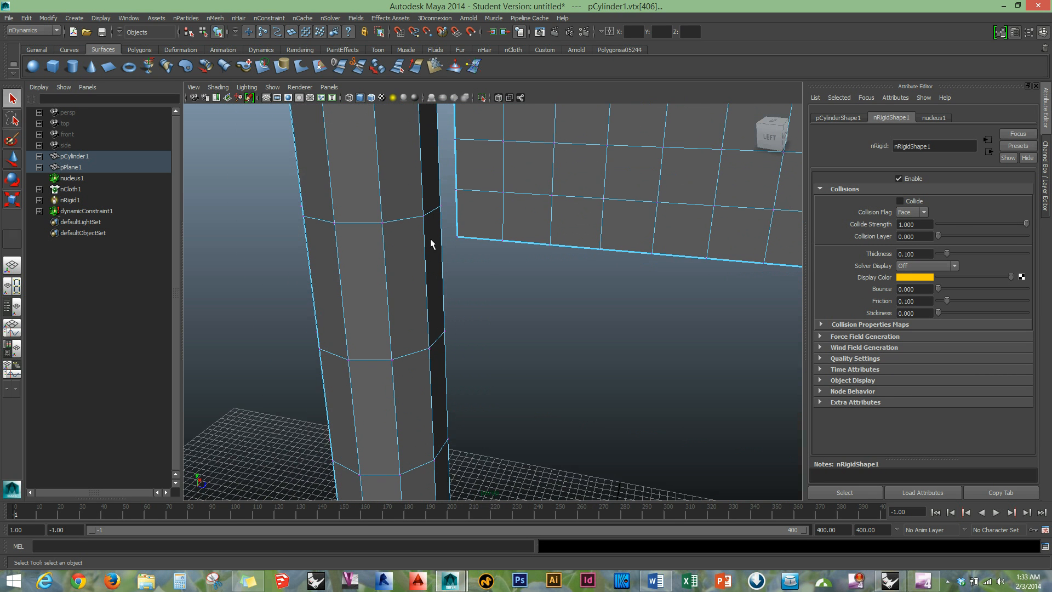
shift+click(423, 216)
shift+click(458, 238)
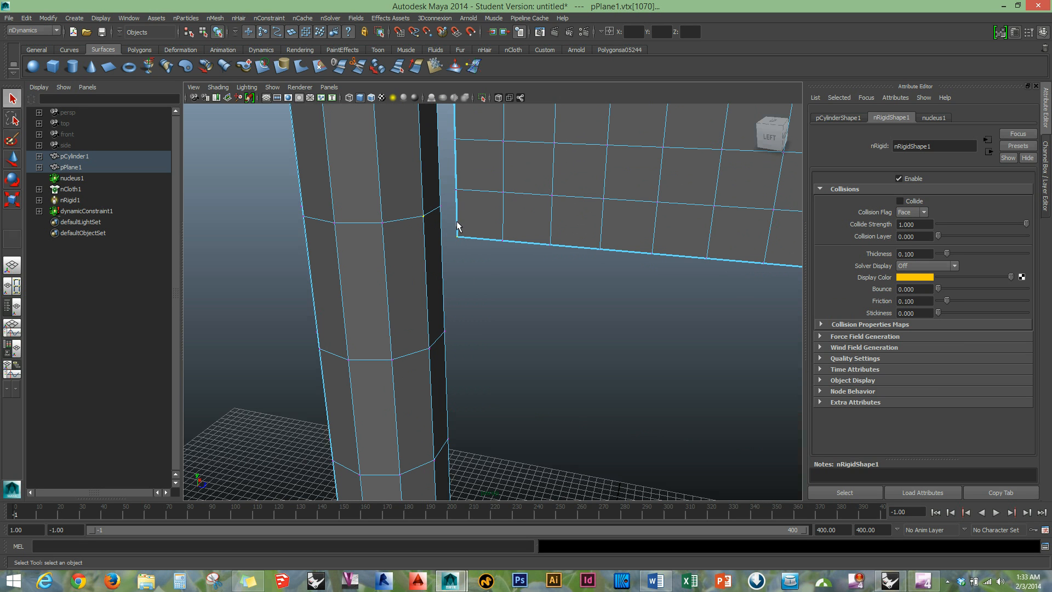
click(273, 19)
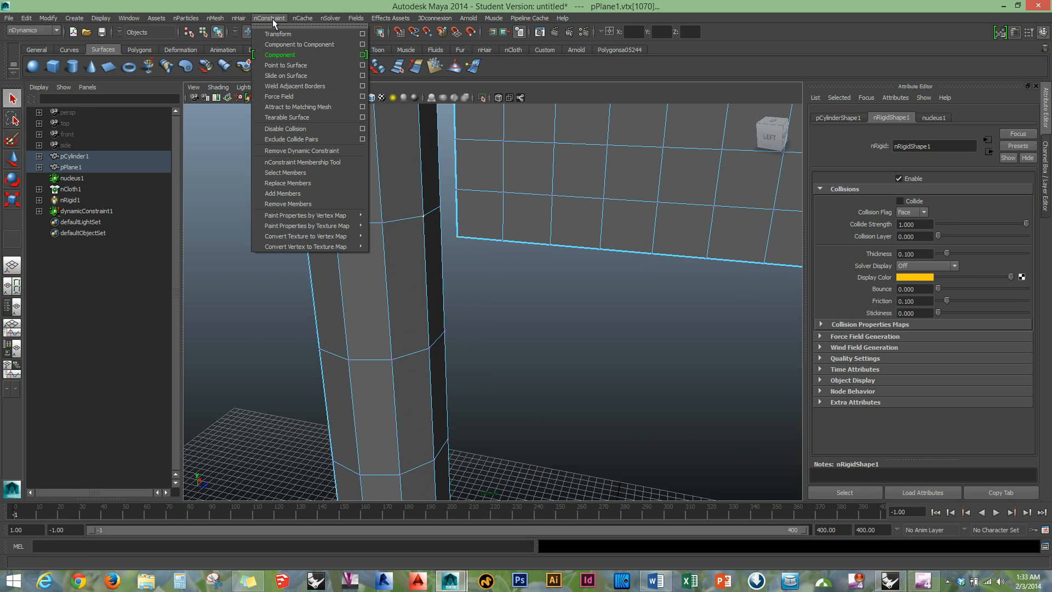
click(302, 45)
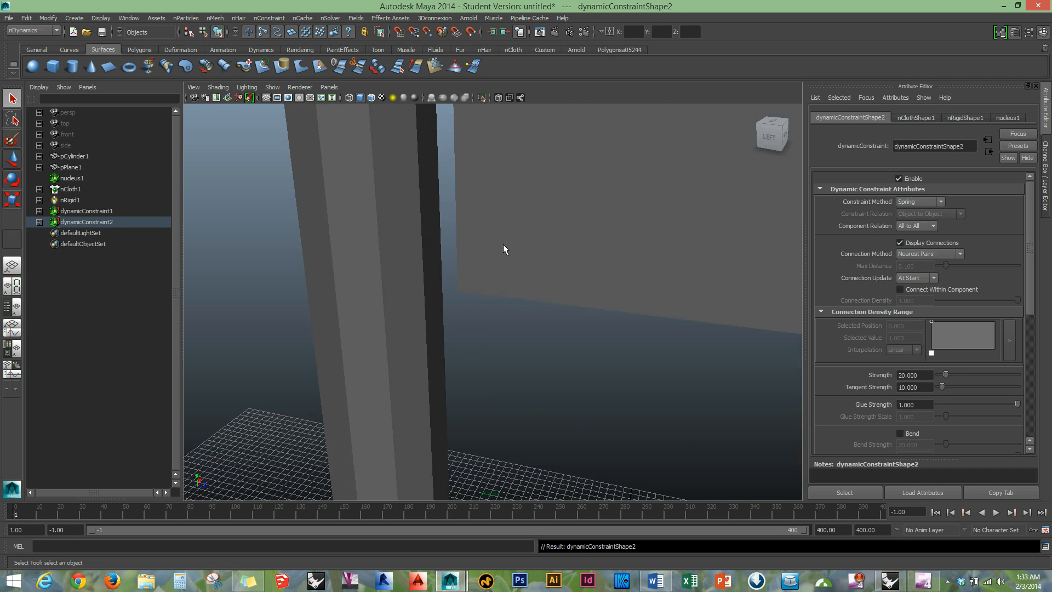
Delete dynamicConstraint1 near the top of the pole, keeping only the second constraint
click(503, 249)
scroll(500, 250, up, 5)
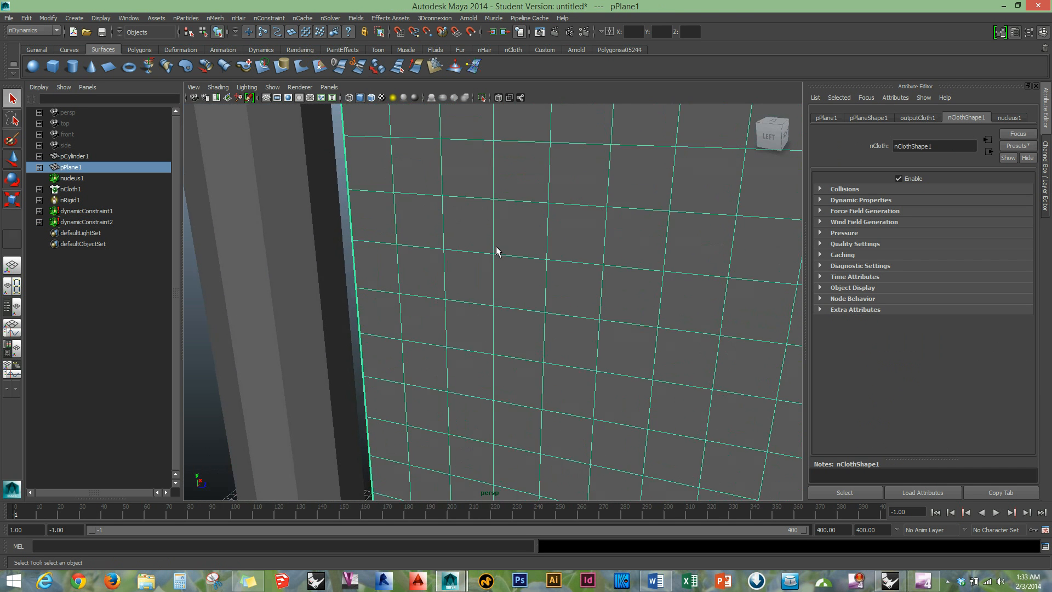
scroll(494, 250, down, 6)
click(505, 204)
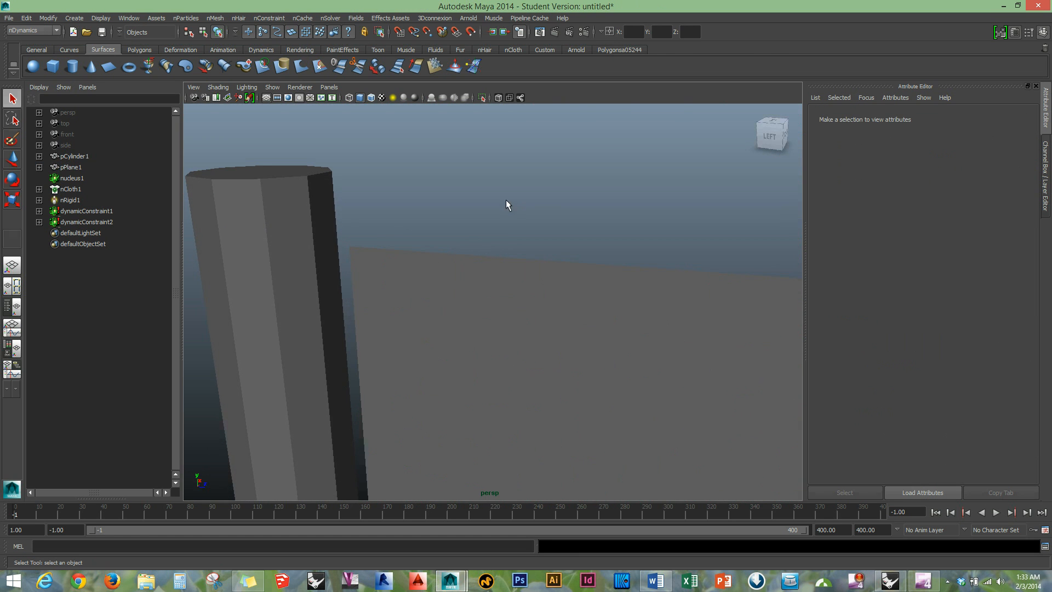
scroll(506, 205, up, 3)
click(366, 214)
click(286, 157)
key(Delete)
scroll(560, 238, down, 4)
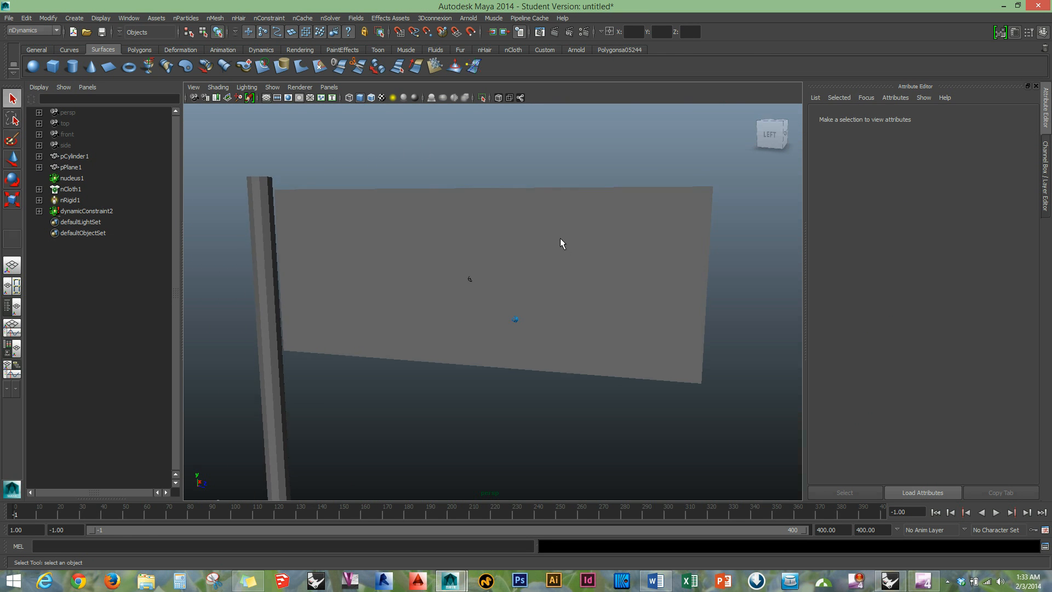
mouse_move(571, 249)
alt+mouse_down()
mouse_move(570, 238)
mouse_move(563, 246)
alt+mouse_up()
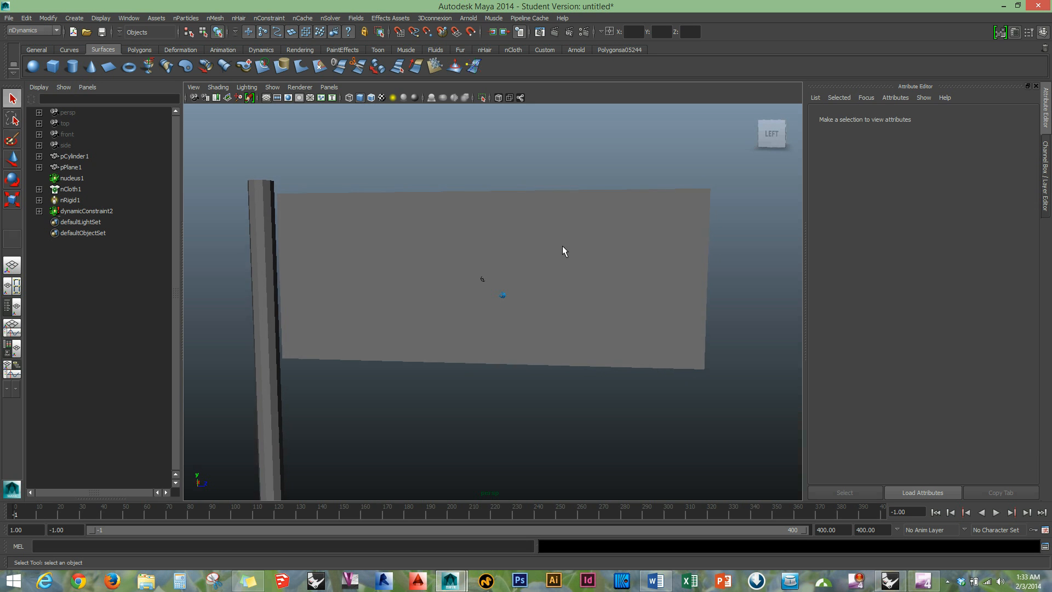
Create a new Lambert material in the Hypershade and assign it to the flag plane
click(559, 273)
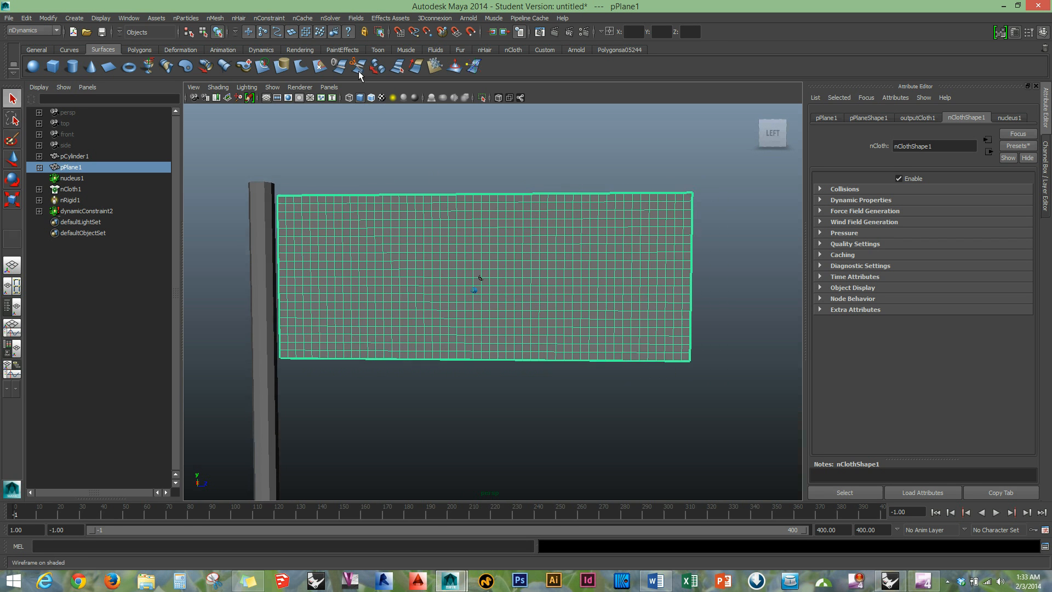
click(139, 18)
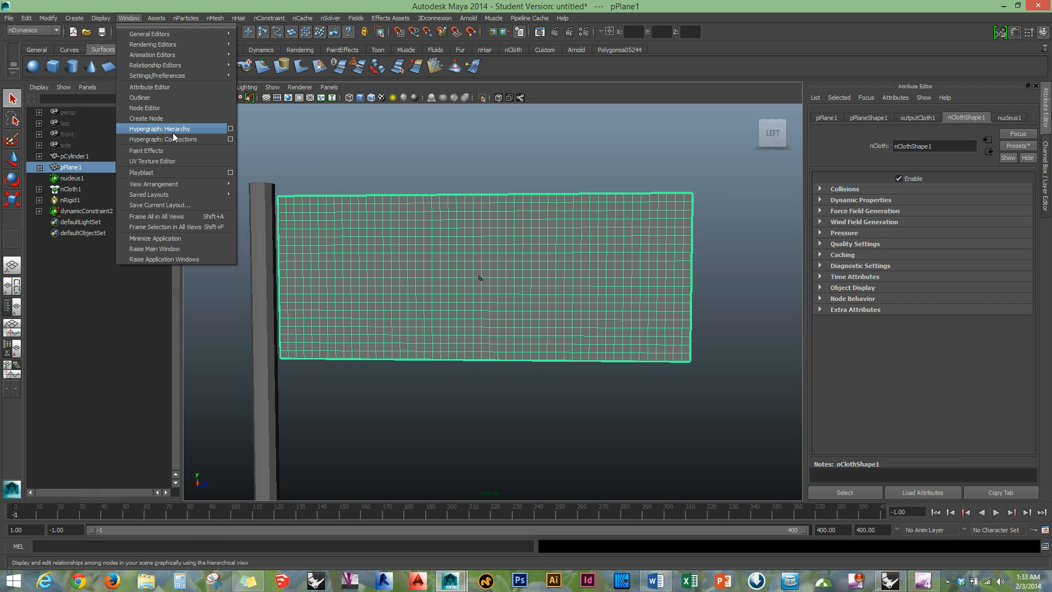
mouse_move(219, 43)
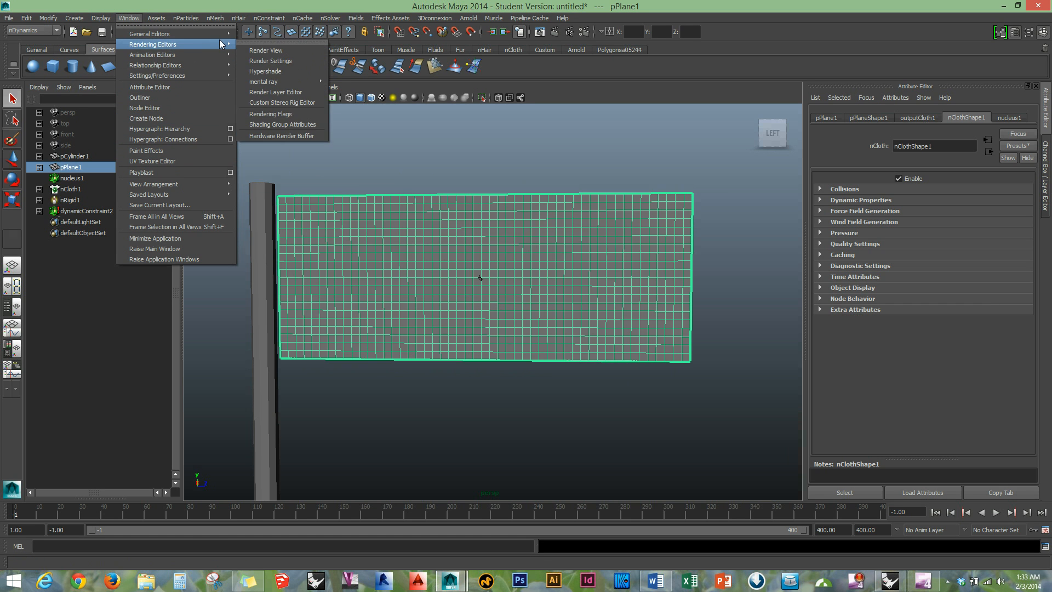
click(279, 72)
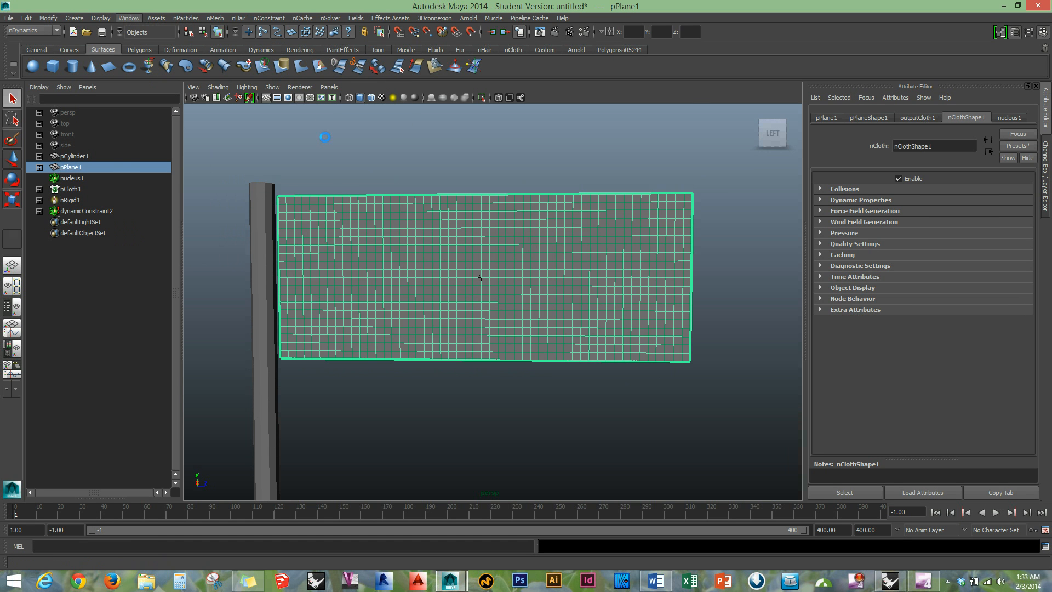
drag(520, 290, 442, 290)
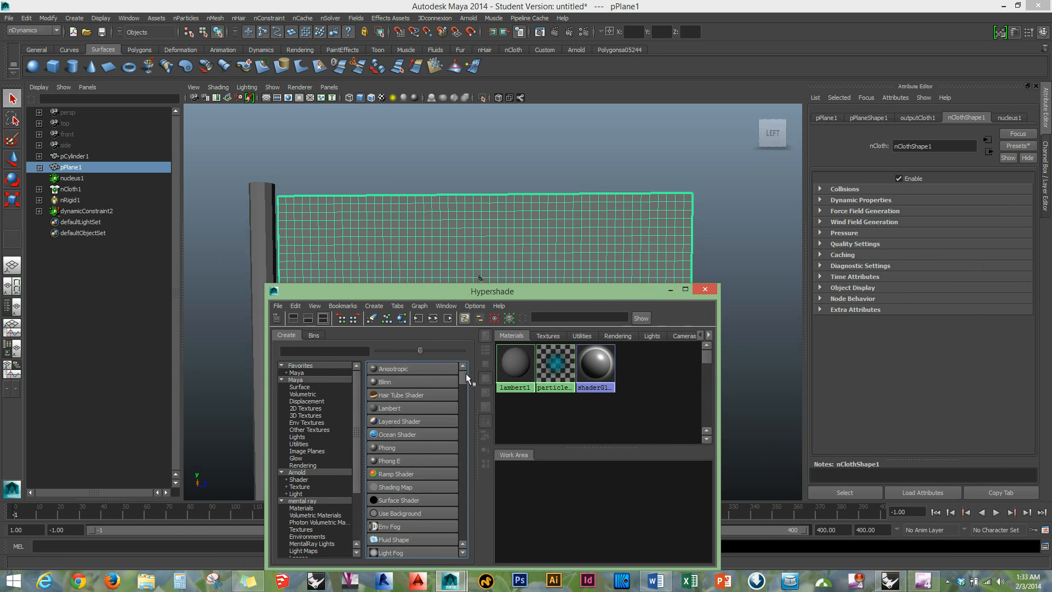
click(389, 408)
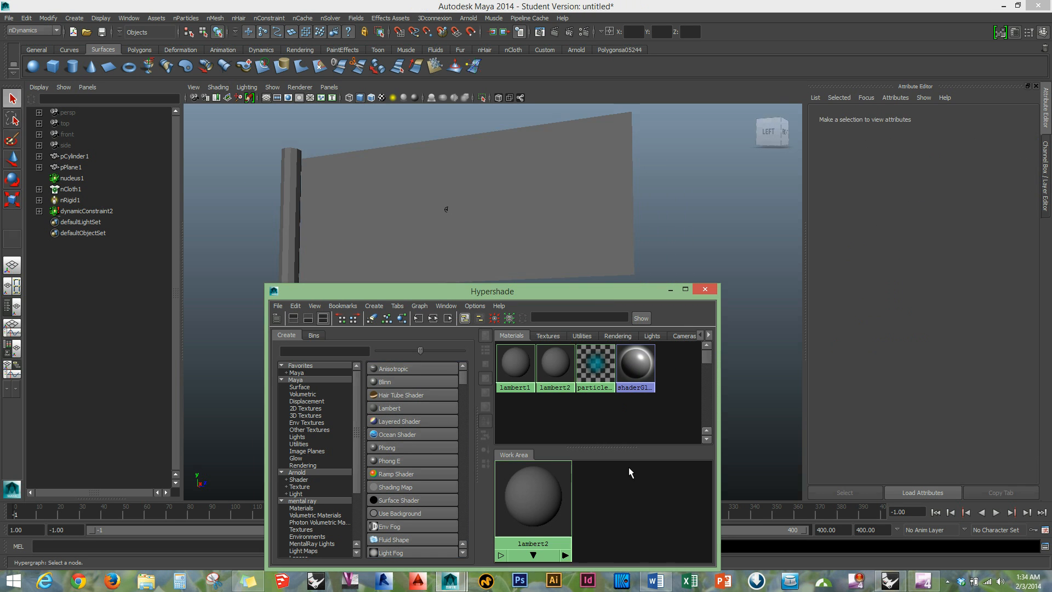
click(556, 121)
mouse_move(539, 450)
right_down()
mouse_move(539, 488)
mouse_move(538, 429)
right_up()
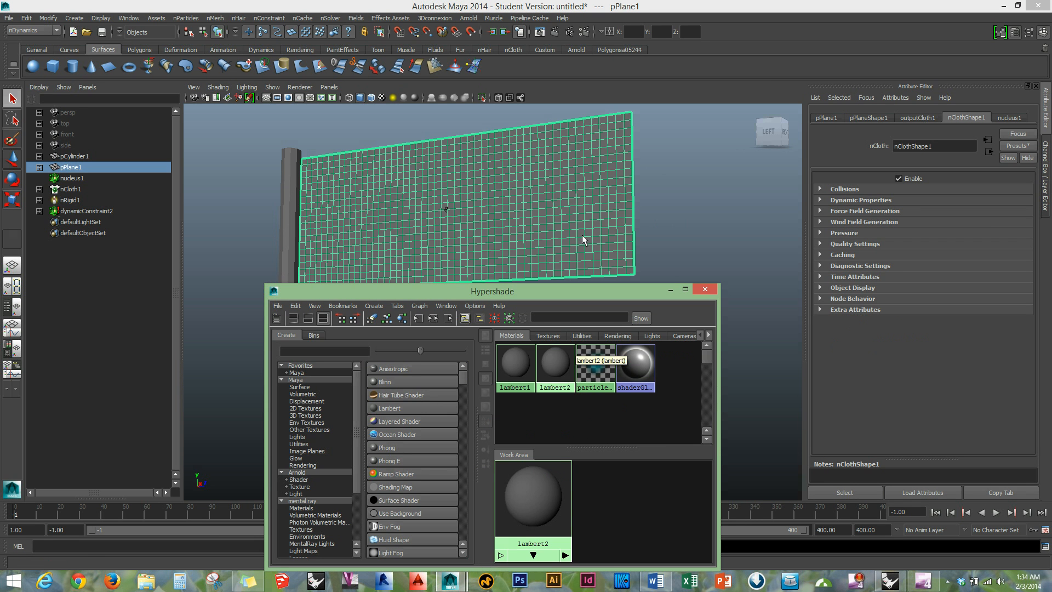
Set the flag's Lambert material color to dark red and close the Hypershade
click(531, 518)
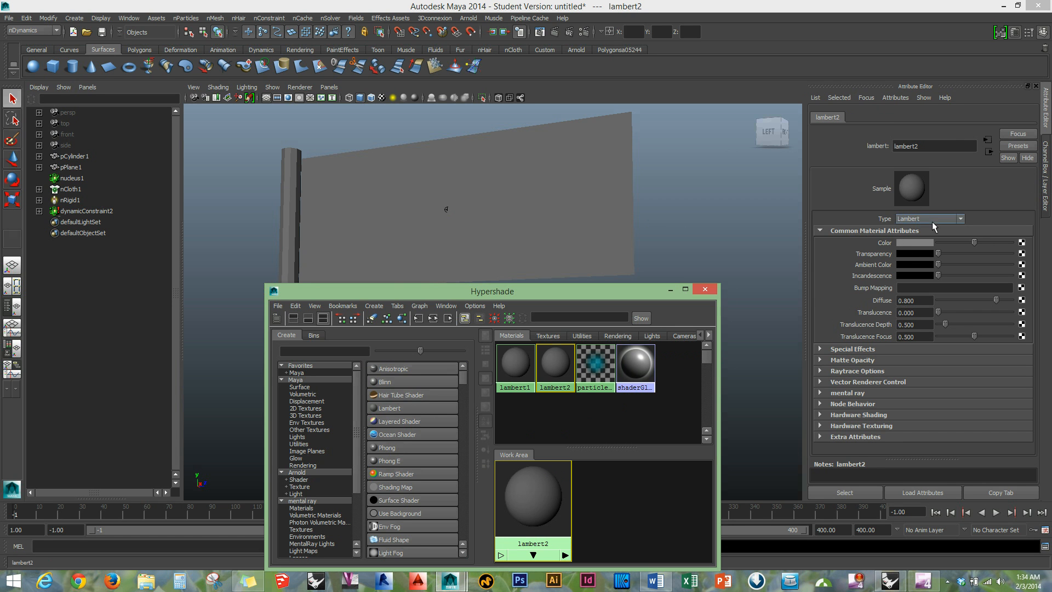
click(923, 242)
mouse_move(928, 268)
mouse_down()
mouse_move(938, 269)
mouse_move(923, 271)
mouse_up()
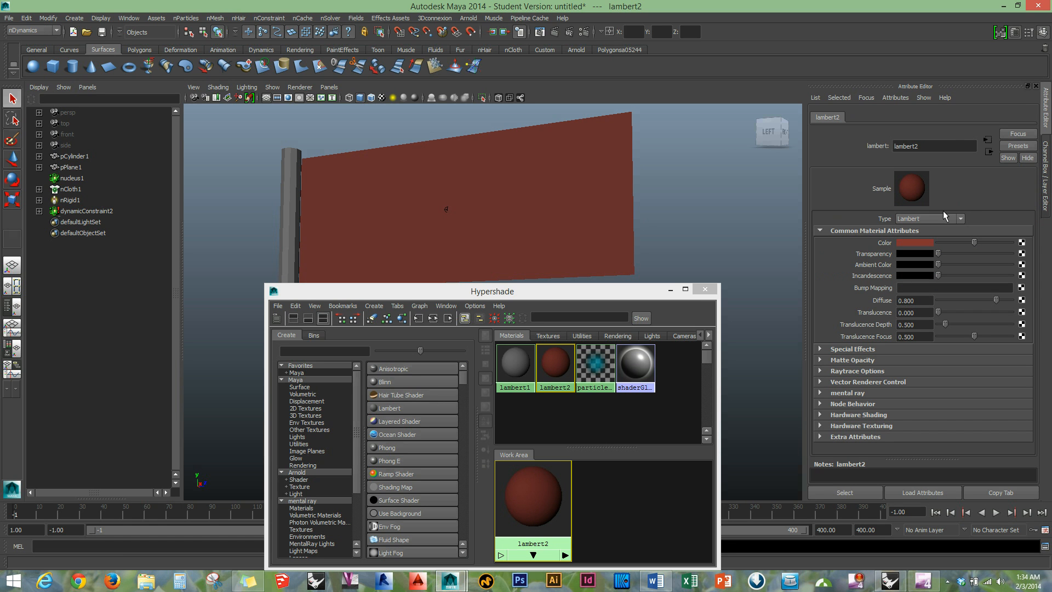
click(706, 289)
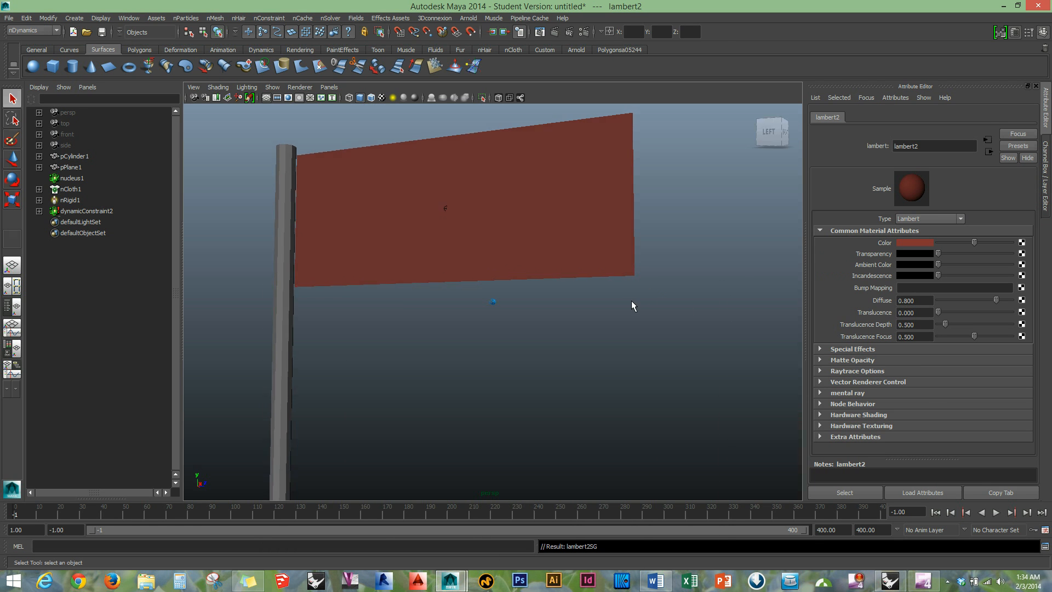
Select the flag, set its nucleus wind speed to 6 and review the nCloth dynamic properties
click(563, 238)
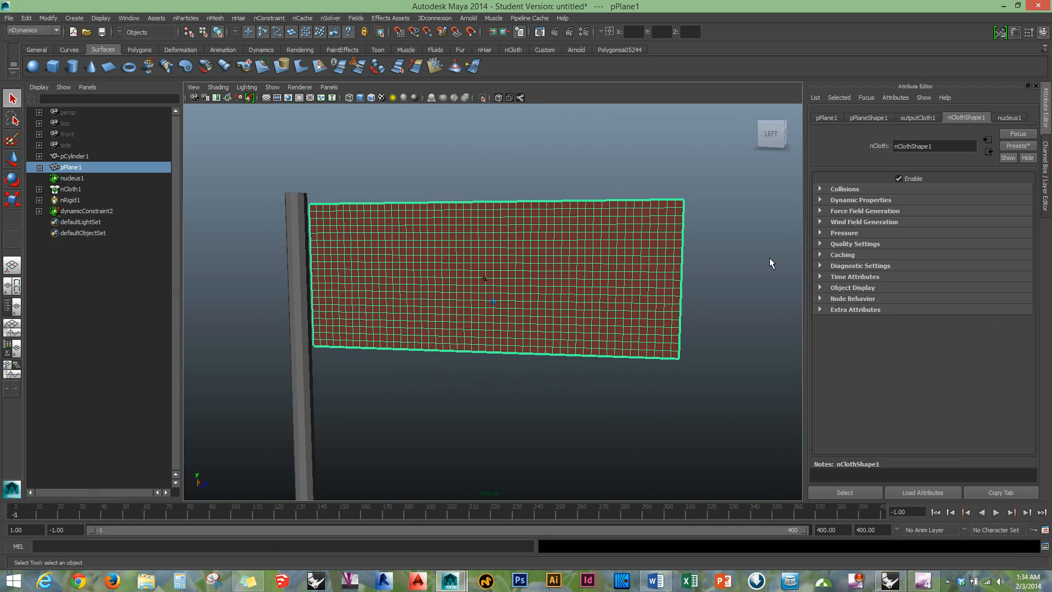
click(820, 201)
click(1011, 118)
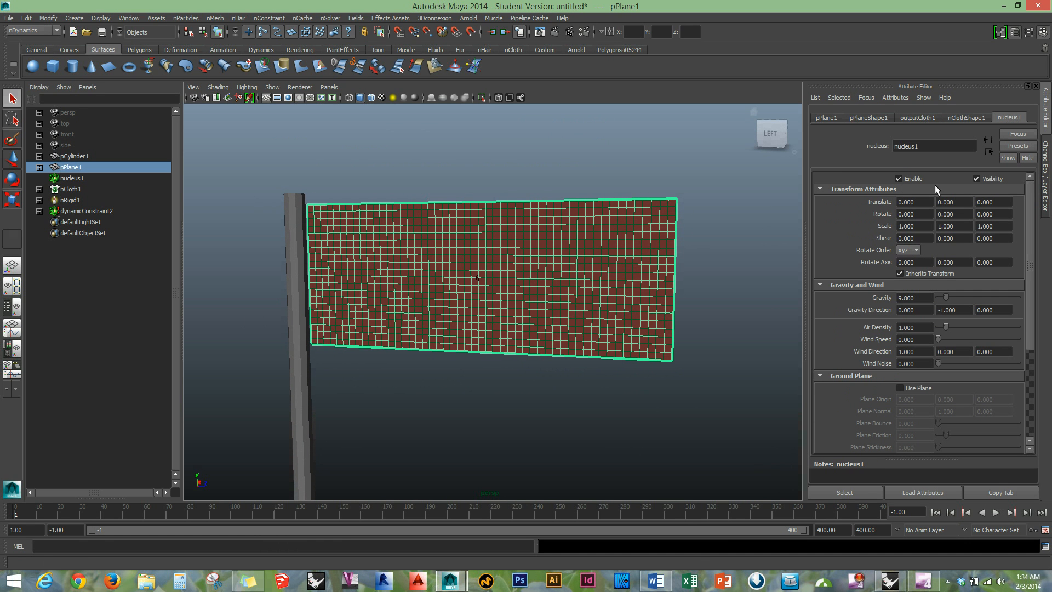
click(910, 339)
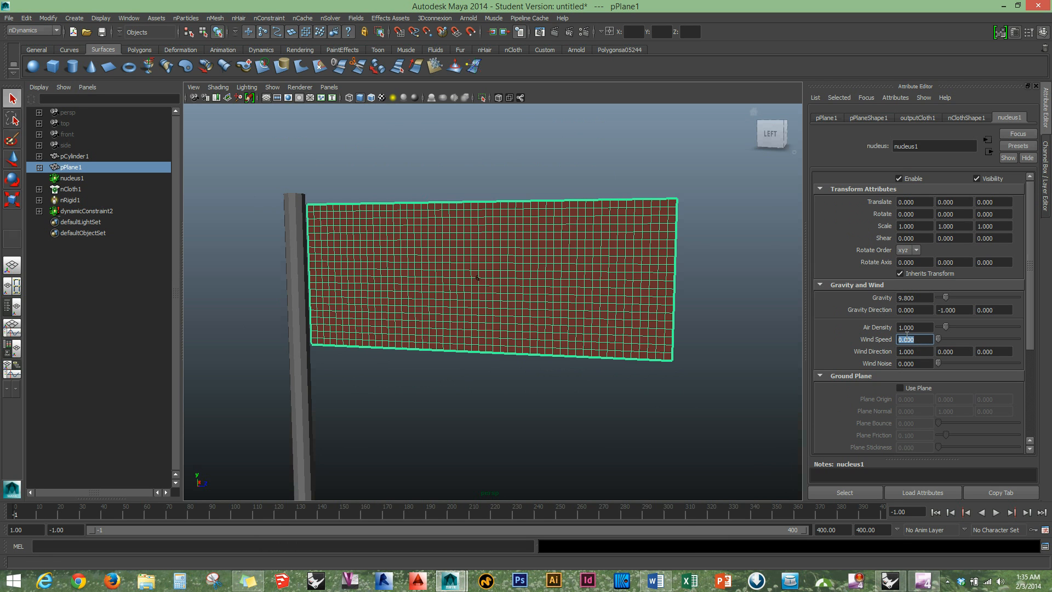
text(6)
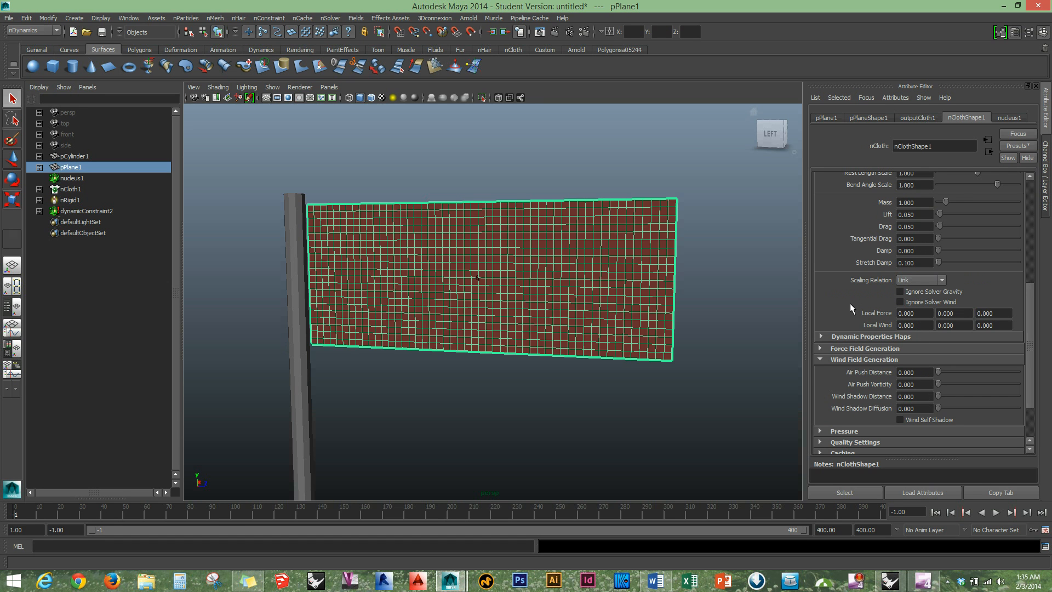
scroll(860, 317, up, 6)
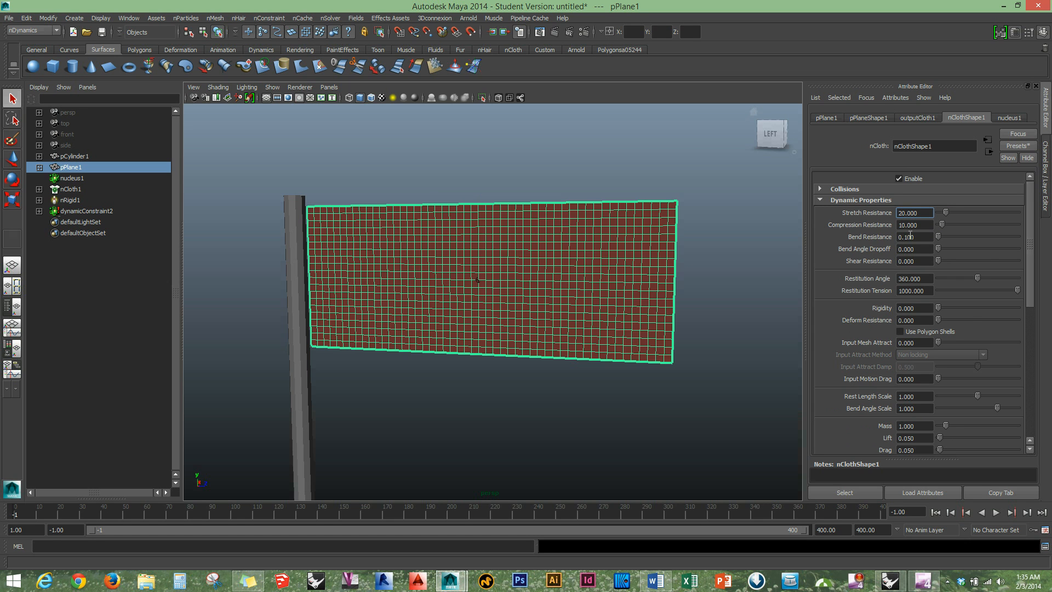
click(1008, 117)
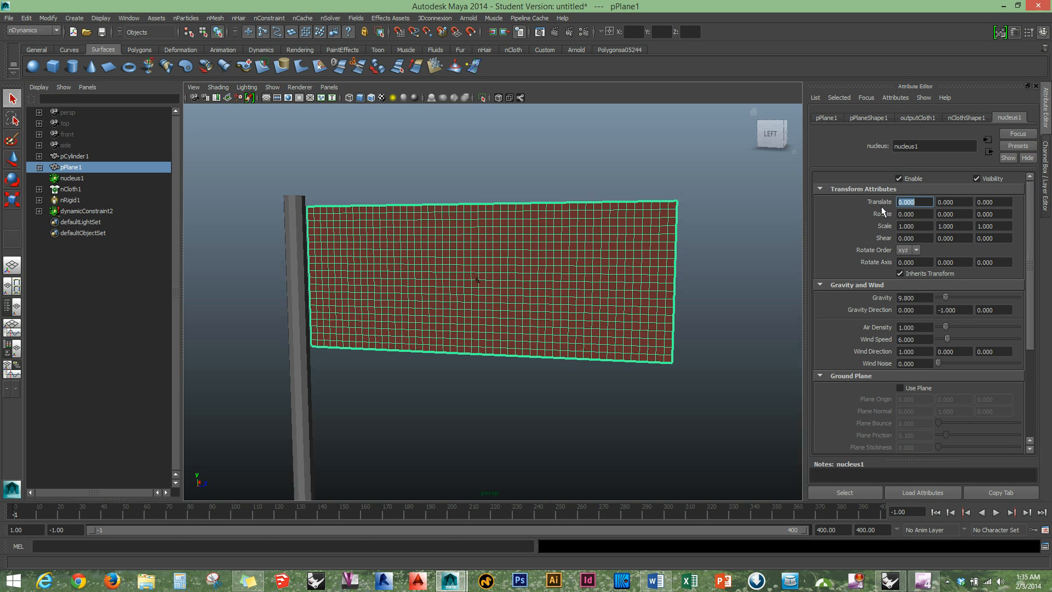
drag(916, 339, 875, 337)
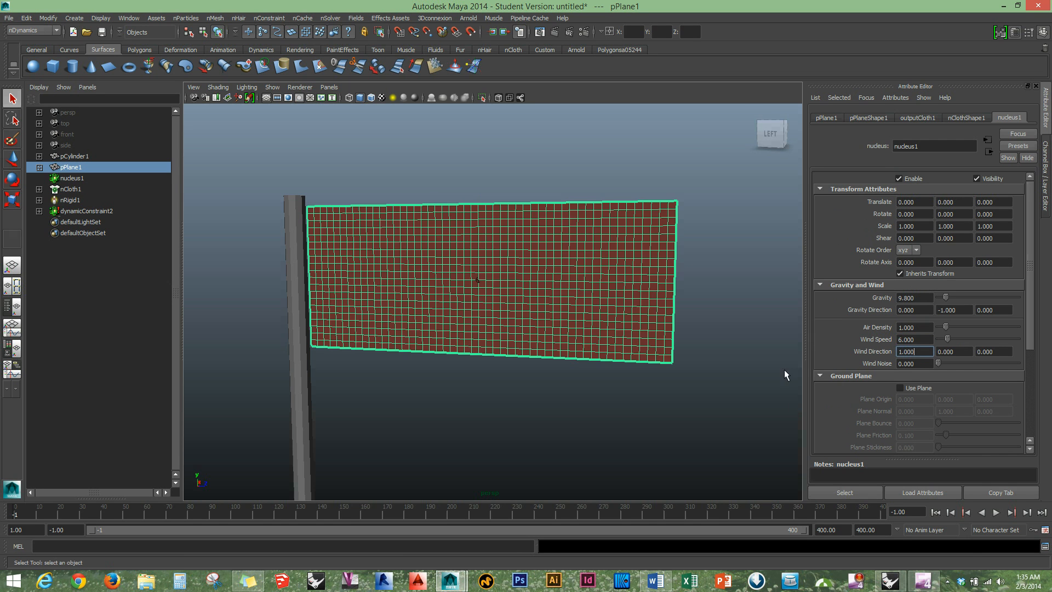
Deselect the flag, play the cloth simulation, stop it and return to the start frame
click(785, 370)
click(996, 512)
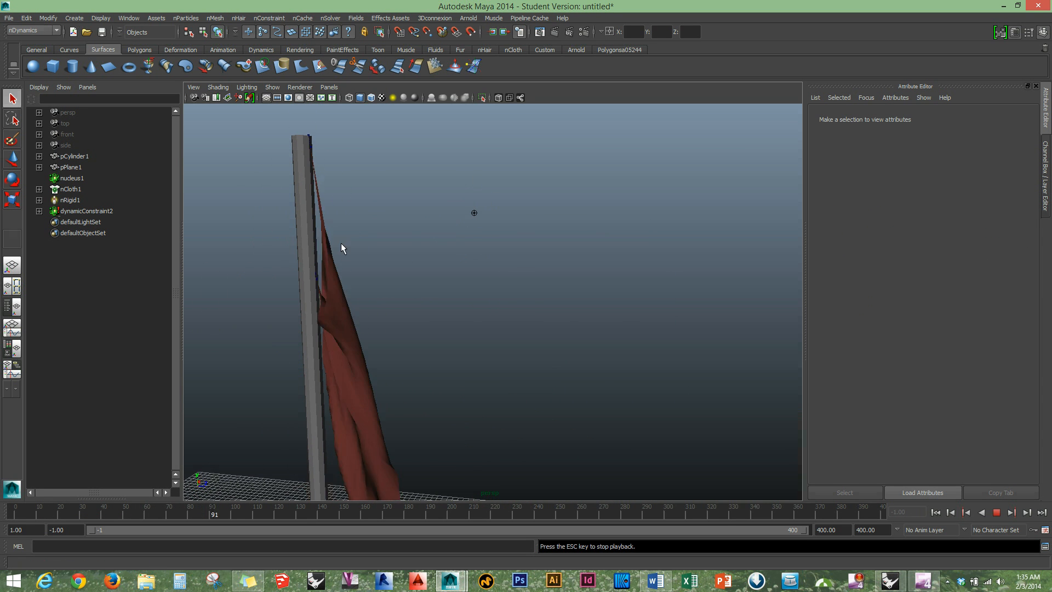
click(997, 513)
click(936, 512)
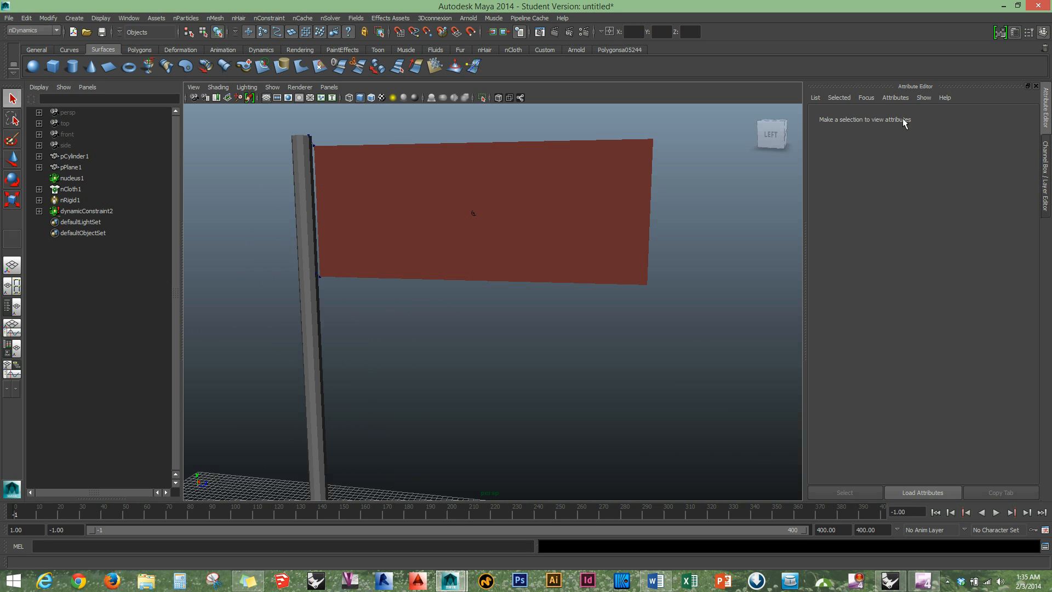
Reselect the flag and set its nucleus wind direction to 0, 1, 0
click(491, 156)
click(1009, 117)
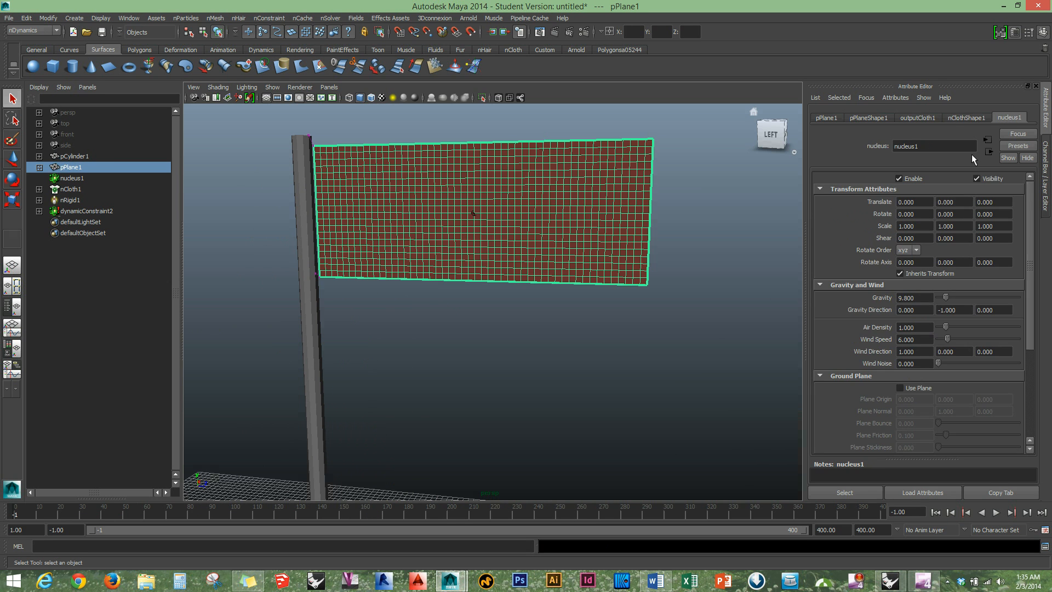
click(963, 352)
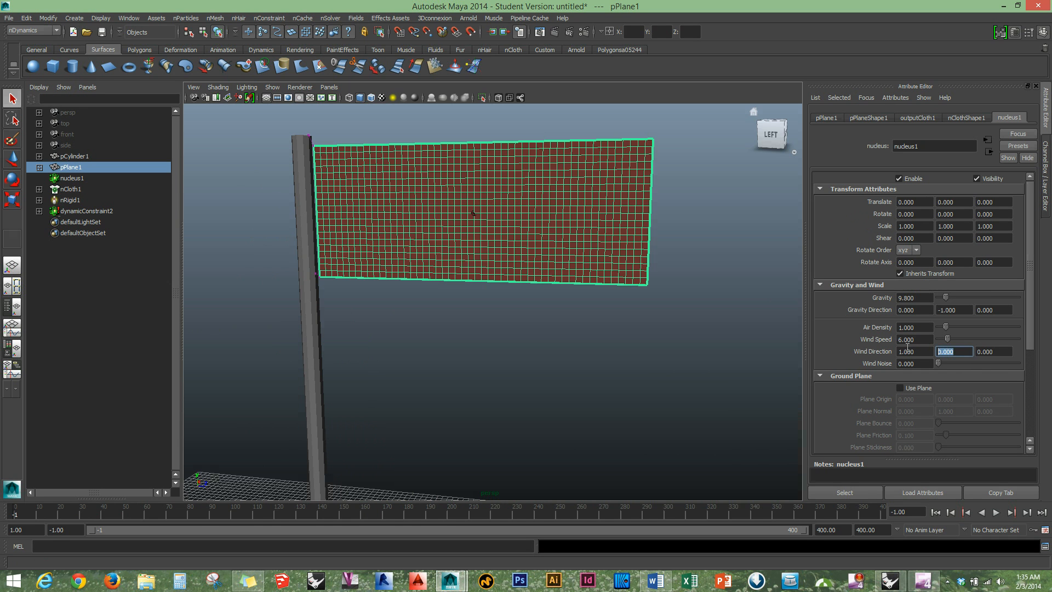
click(921, 352)
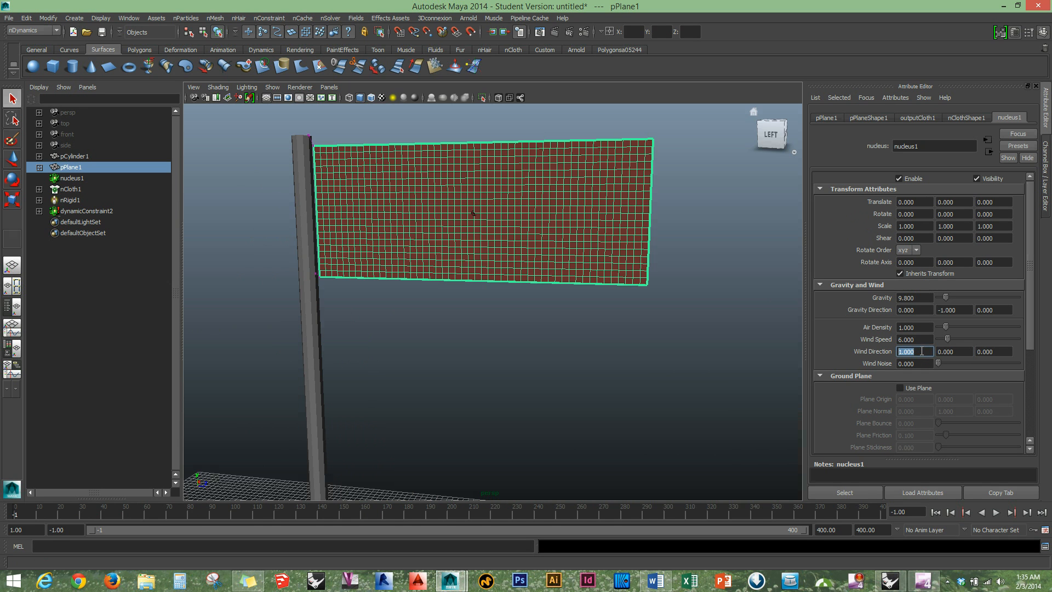
text(0)
drag(968, 352, 887, 347)
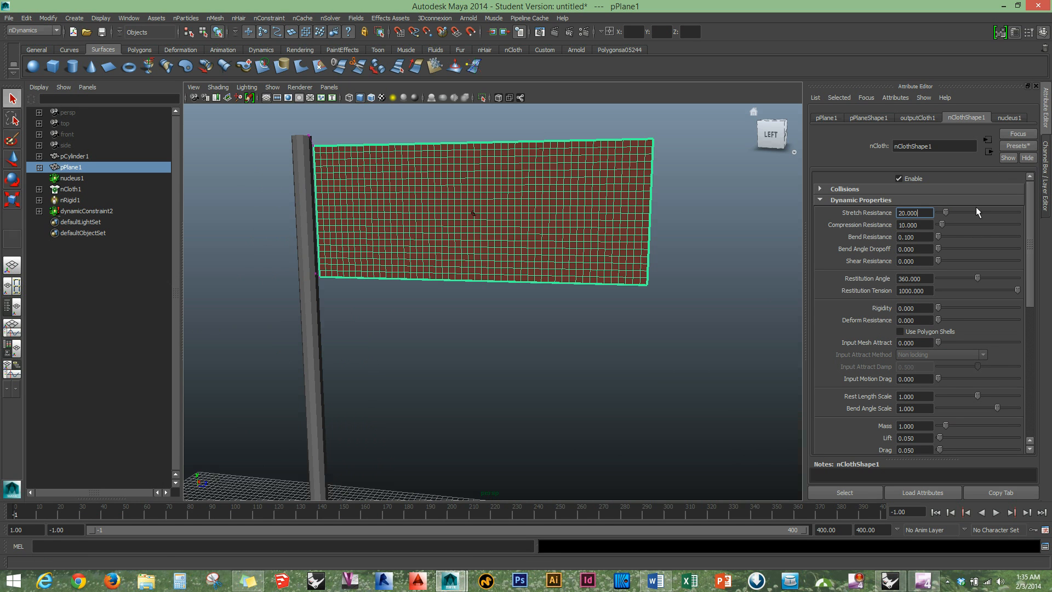
click(1008, 118)
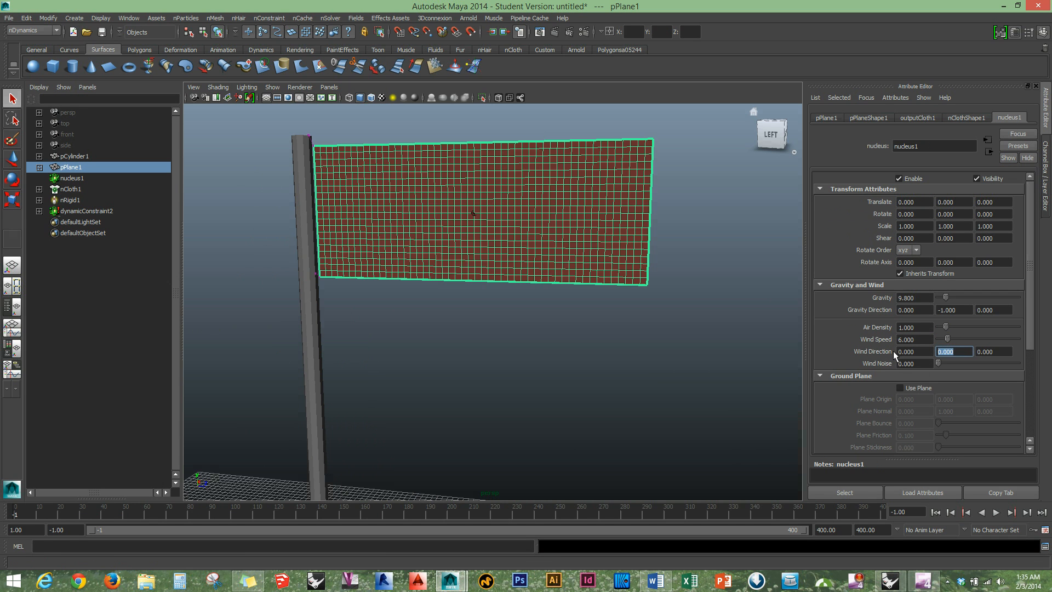
key(Return)
Play the simulation with the wind blowing along Y and stop it
click(998, 512)
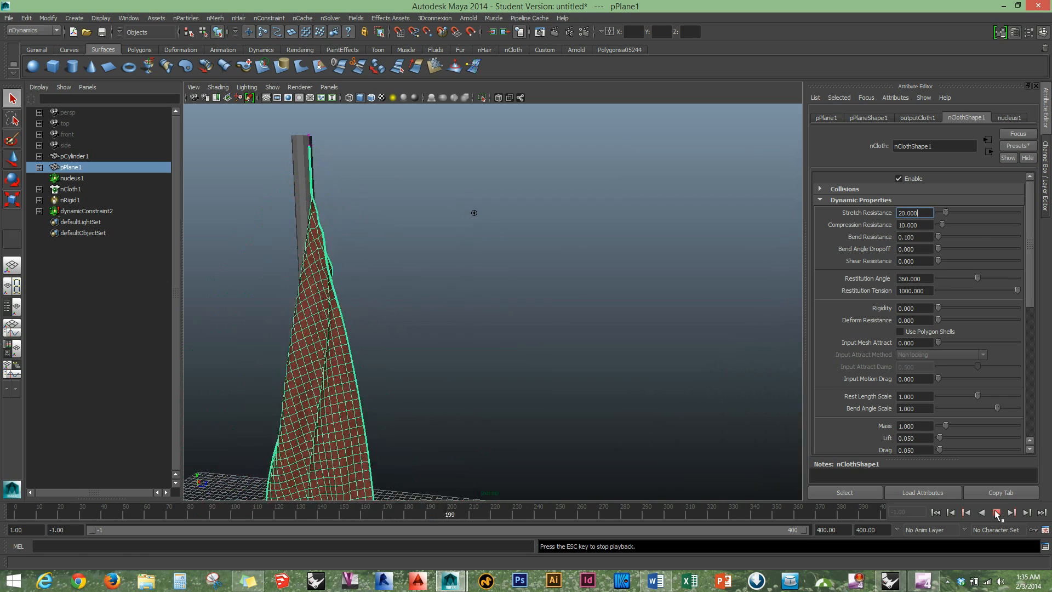
click(996, 512)
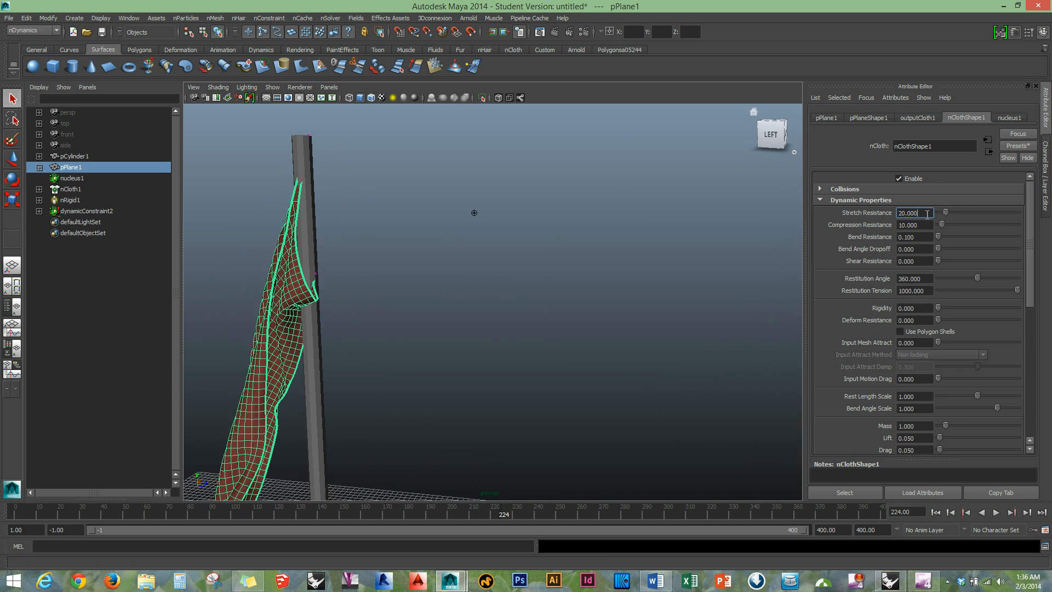
key(Tab)
Raise the nucleus wind speed to about 18.6, set the wind direction to 0, 1, -1 and play the simulation
click(1007, 117)
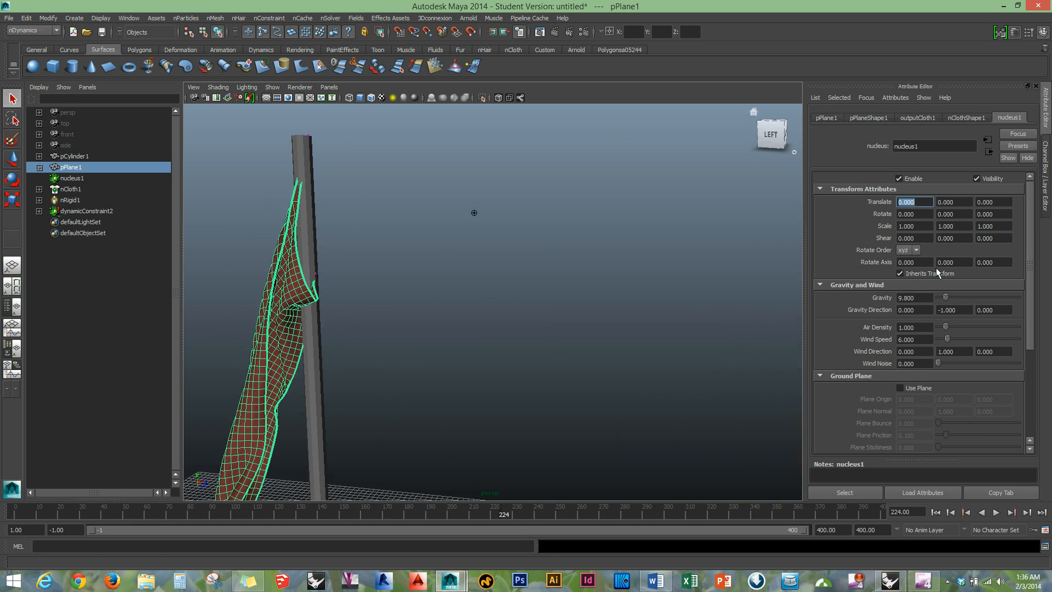
drag(948, 338, 956, 338)
click(996, 512)
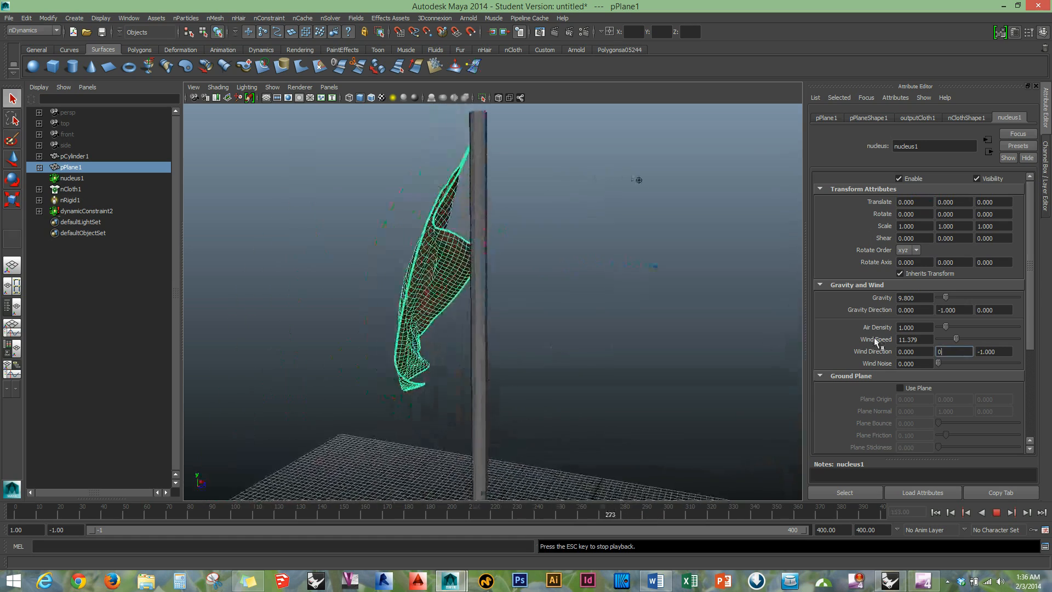
drag(956, 339, 968, 339)
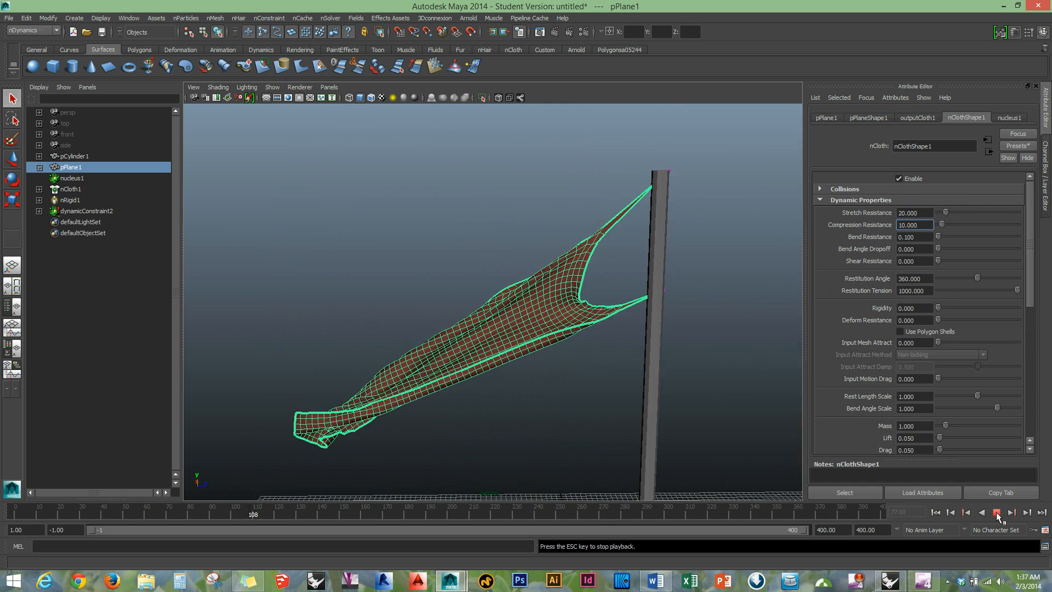
click(998, 515)
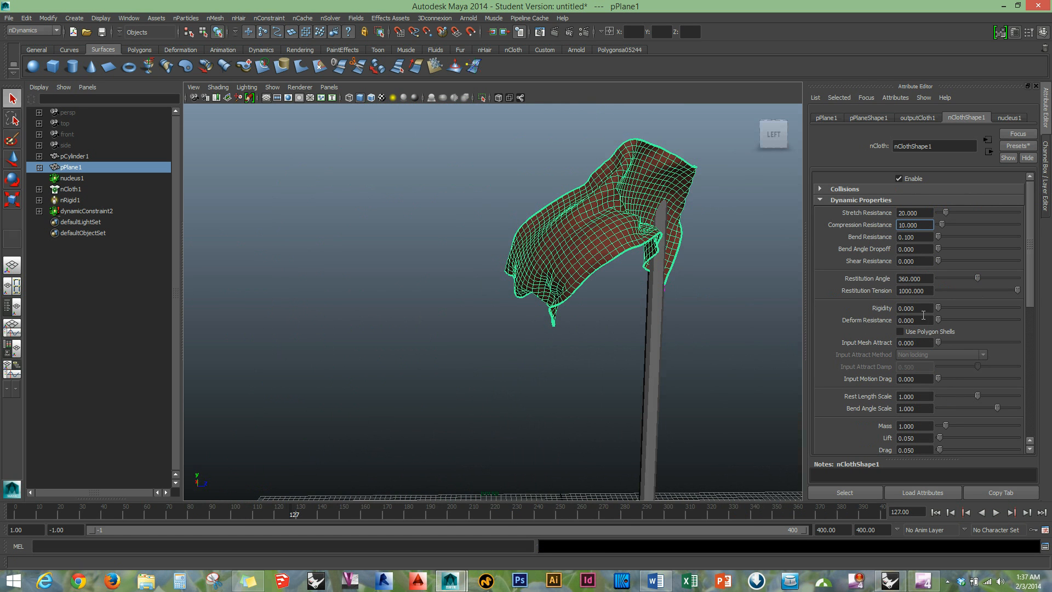
click(1006, 118)
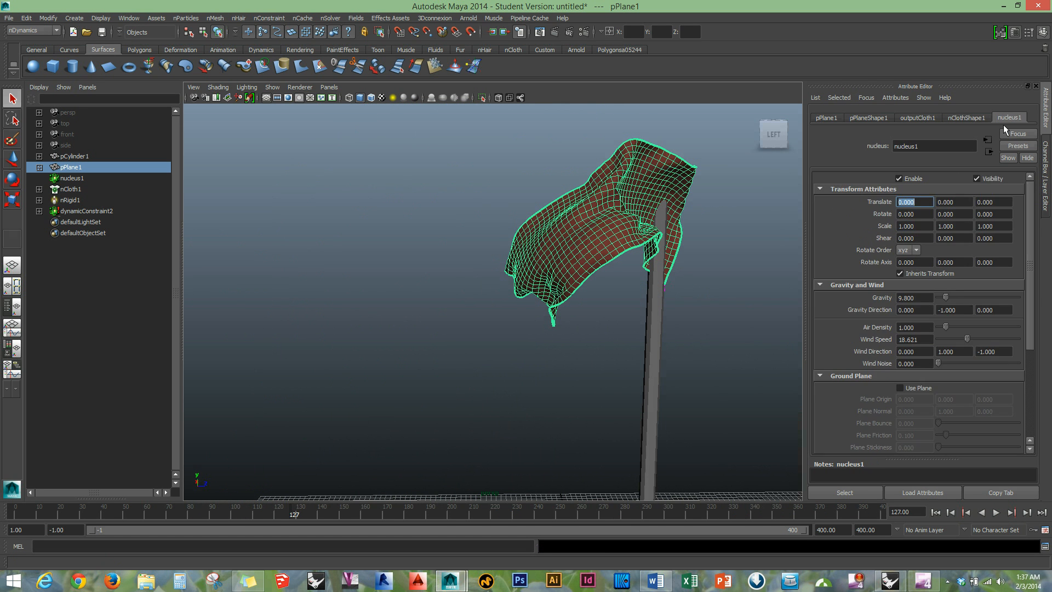
Deselect the flag and delete all flag and pole objects from the scene, including the nCloth, constraint and nucleus nodes
mouse_move(955, 340)
mouse_down()
mouse_move(965, 337)
mouse_move(955, 340)
mouse_up()
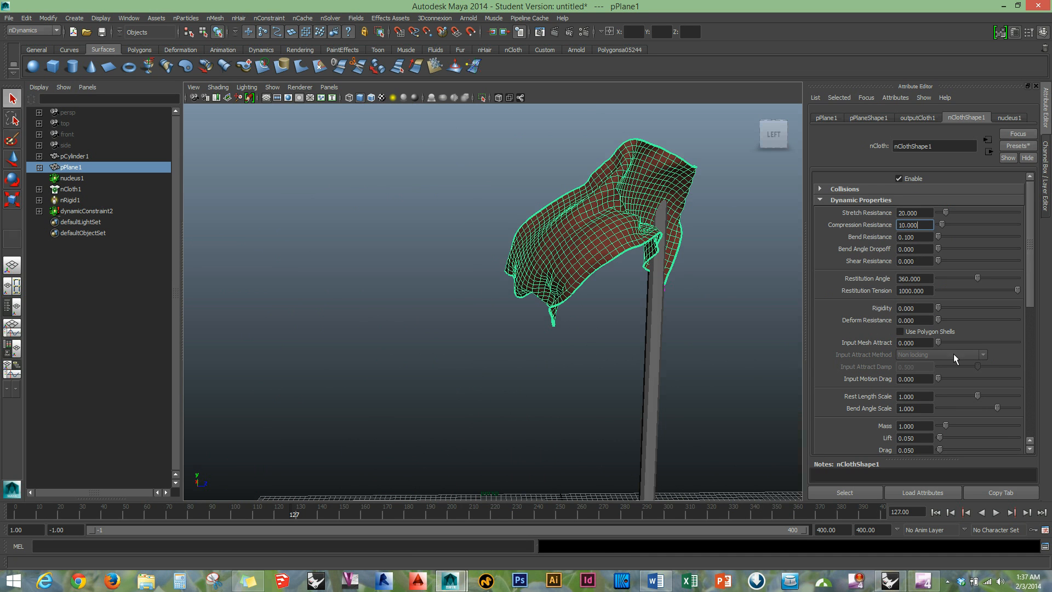
alt+right_drag(710, 320, 550, 340)
mouse_move(550, 340)
alt+mouse_down()
mouse_move(536, 370)
mouse_move(539, 280)
mouse_move(458, 333)
alt+mouse_up()
click(459, 333)
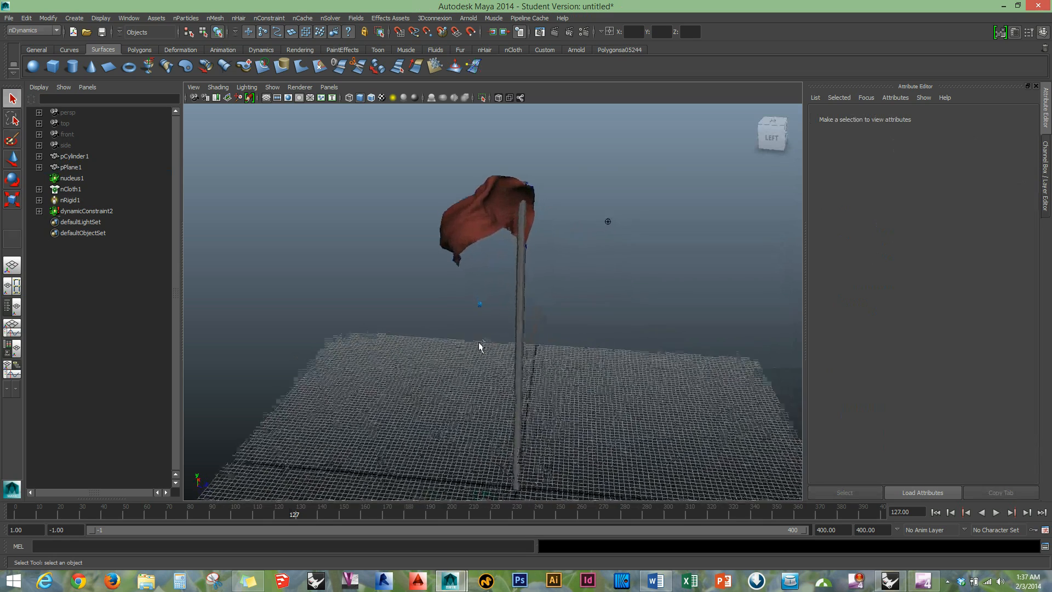
alt+drag(515, 212, 376, 269)
key(ctrl+shift+a)
key(Delete)
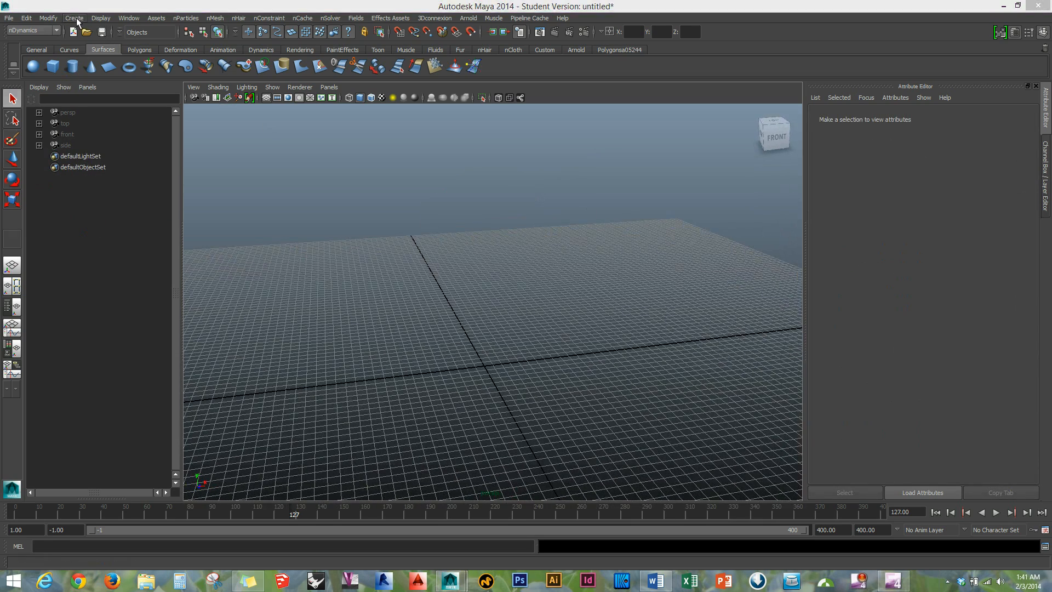
Create a polygon cylinder with radius 3, height 4 and 2 height divisions
click(75, 18)
mouse_move(123, 44)
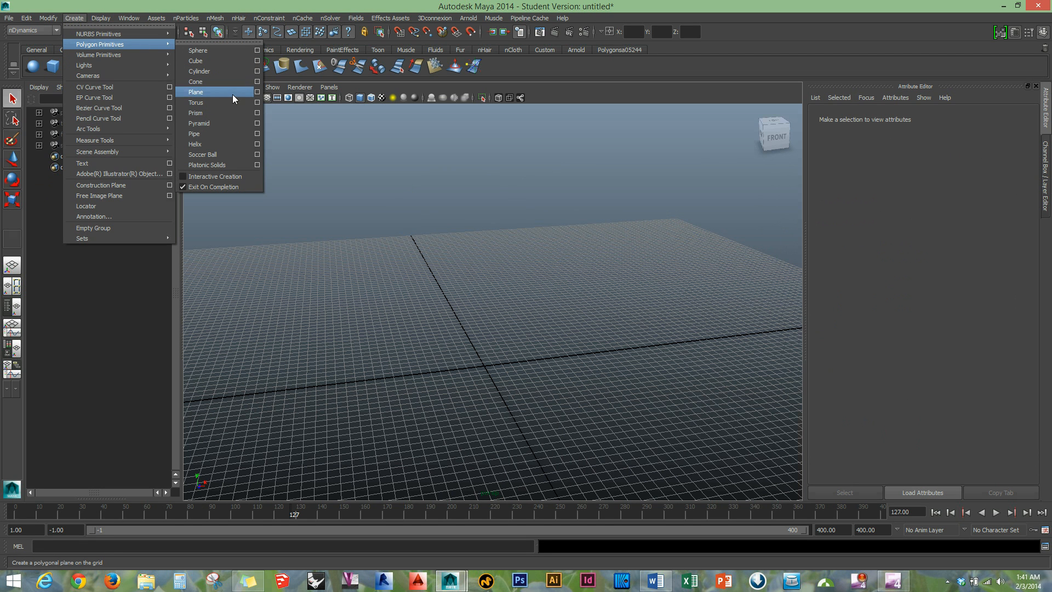
click(257, 71)
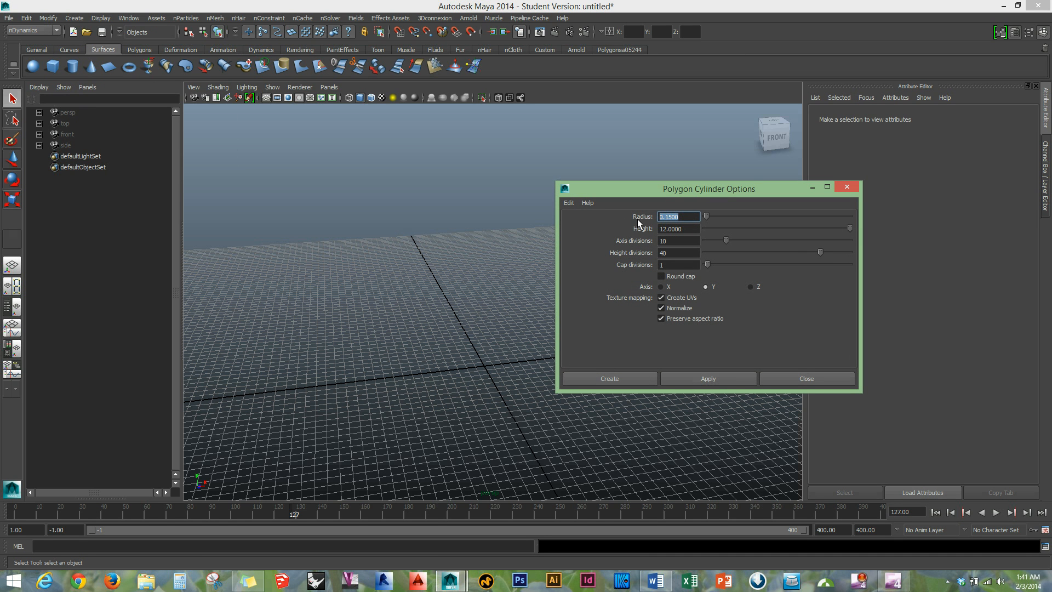
text(3)
key(Tab)
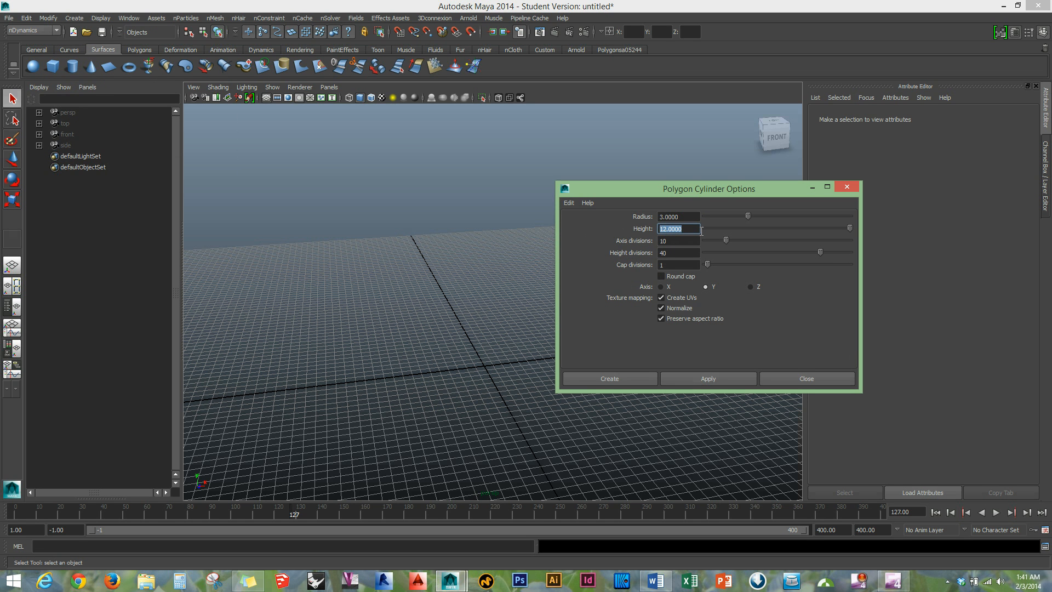
key(Tab)
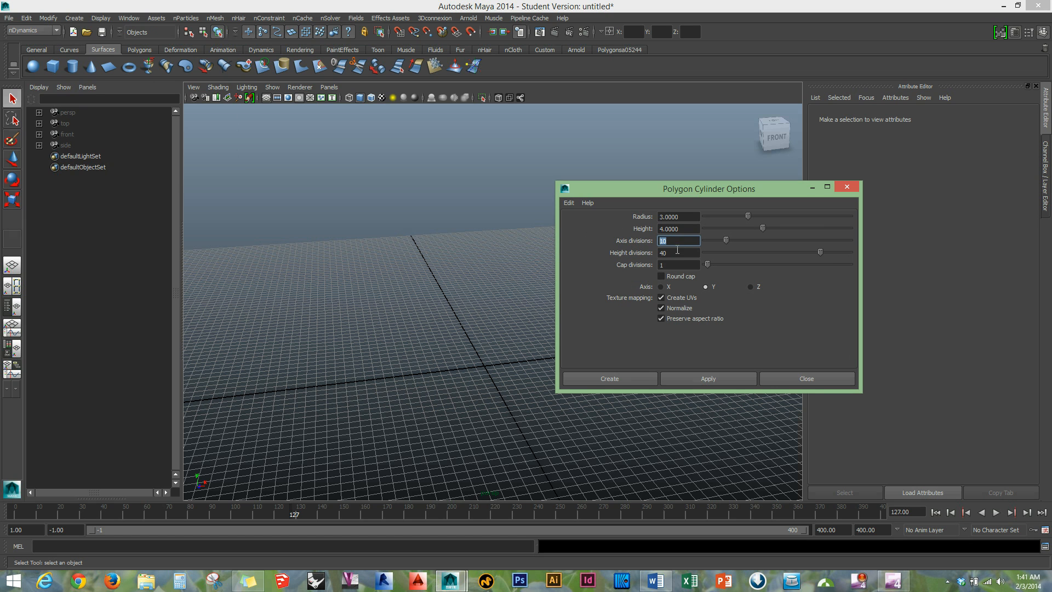
key(Tab)
text(2)
click(624, 377)
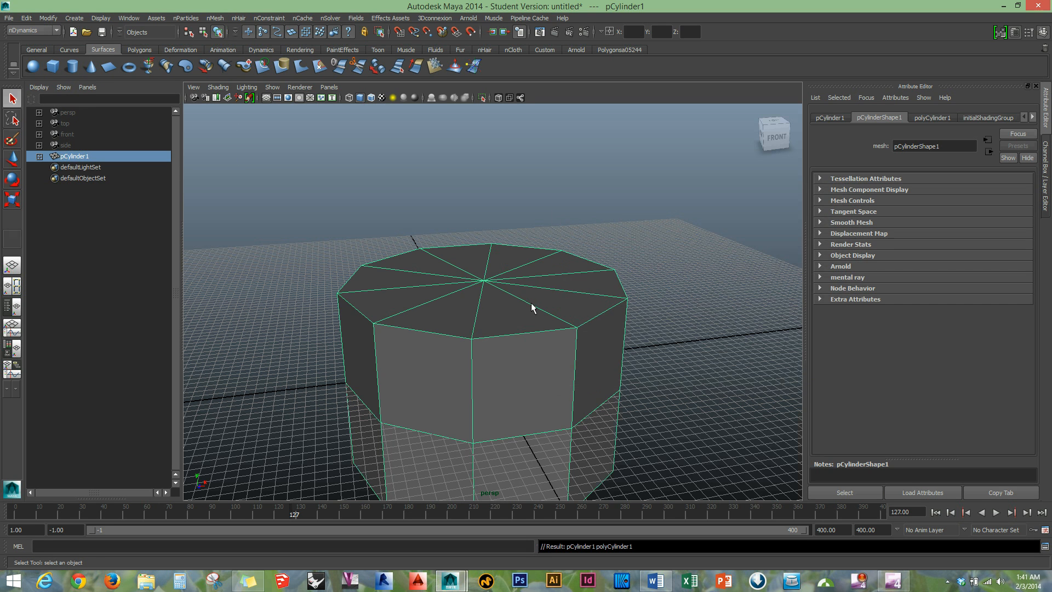
Rotate the cylinder onto its side and raise it above the grid
click(12, 186)
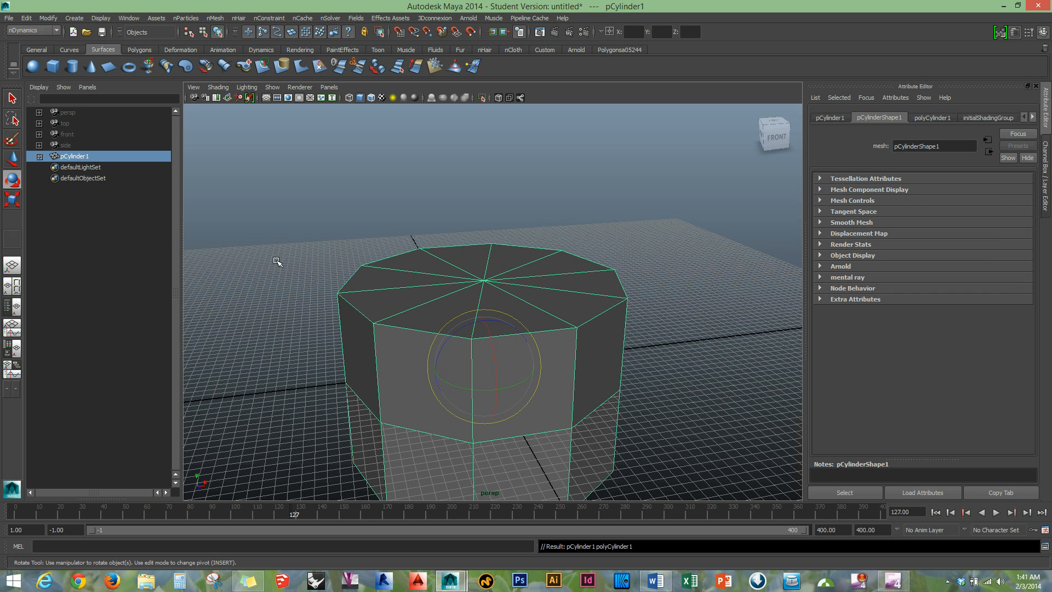
drag(444, 345, 465, 216)
key(w)
click(11, 180)
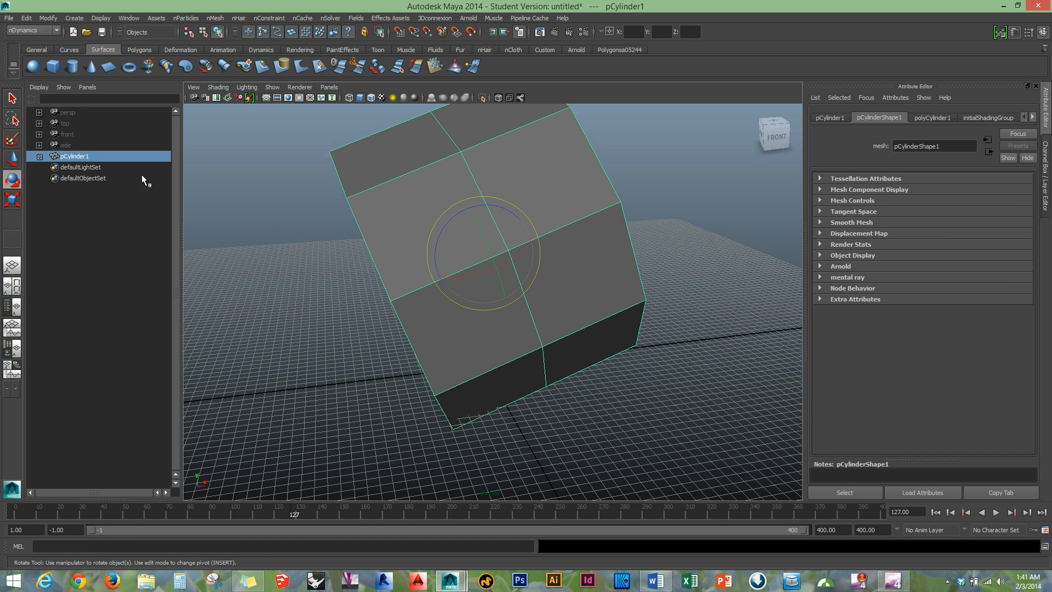
click(12, 199)
drag(501, 270, 293, 36)
scroll(464, 248, up, 5)
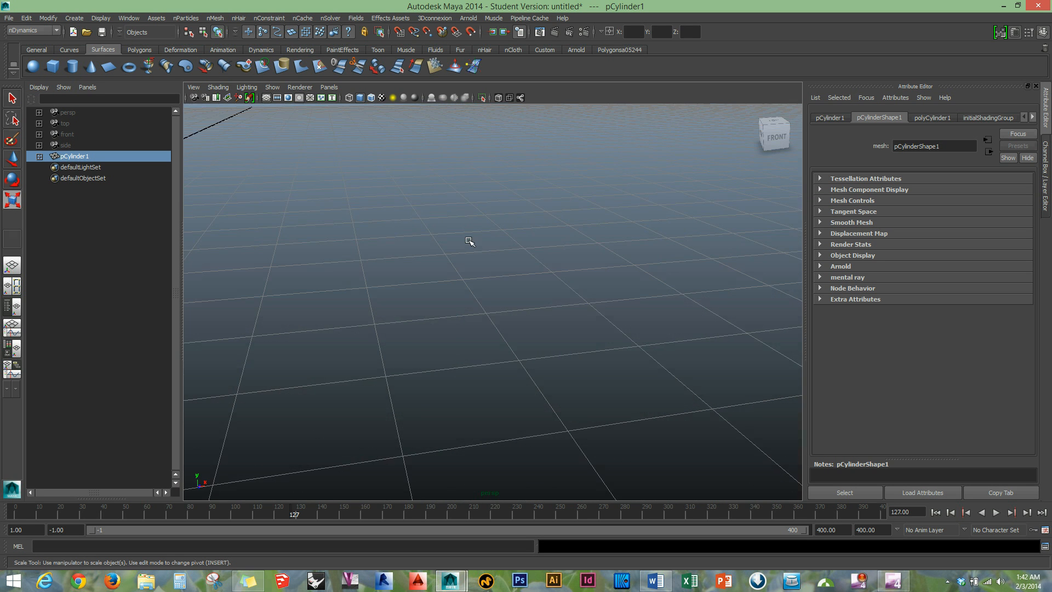
Switch the cylinder to face selection and delete four adjacent faces on its upper curved side
alt+drag(479, 234, 511, 348)
right_drag(510, 334, 541, 341)
click(540, 341)
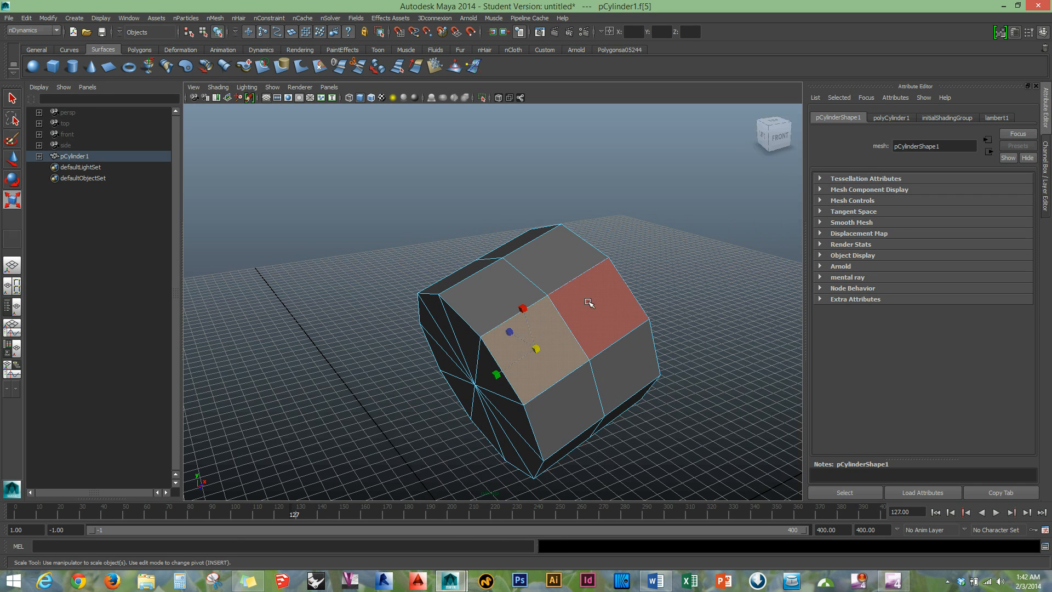
shift+click(595, 300)
shift+click(570, 258)
shift+click(485, 282)
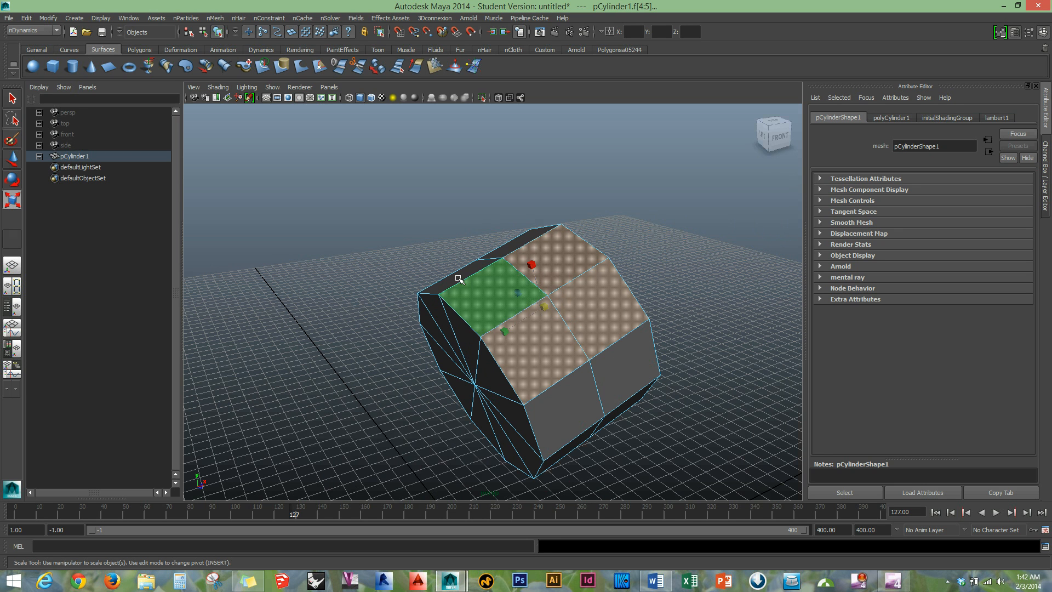
key(Delete)
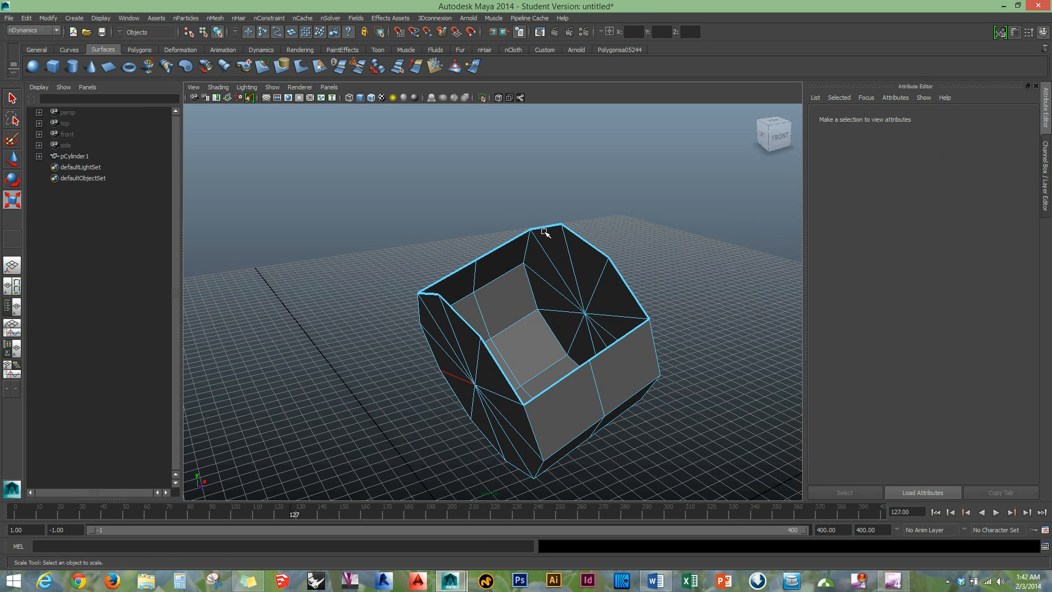
Delete the upper triangular faces on both end caps bordering the opening in the cylinder
click(569, 277)
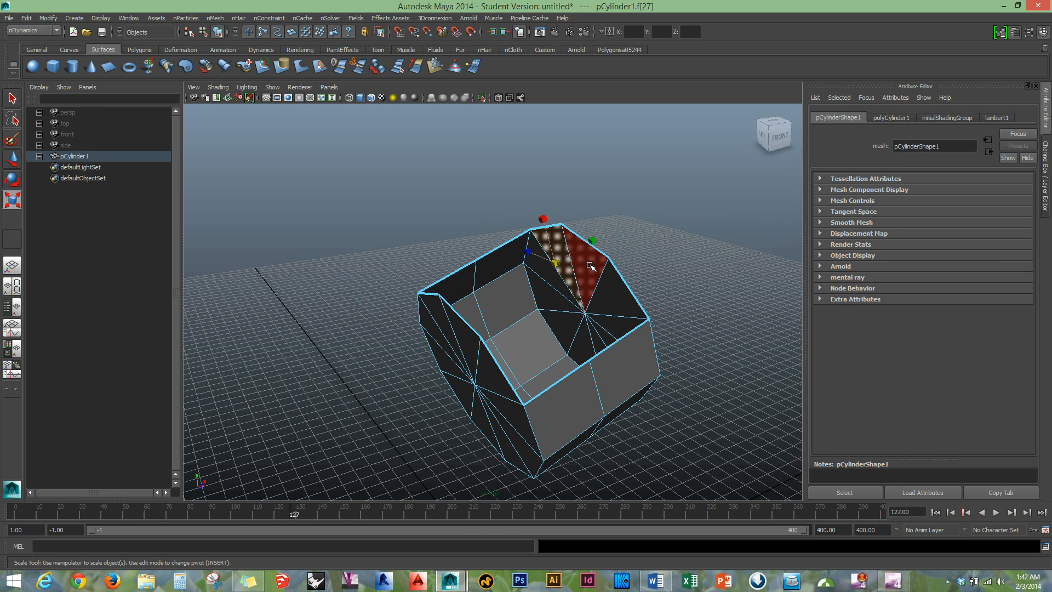
key(Delete)
click(603, 279)
key(Delete)
click(590, 278)
key(Delete)
click(553, 270)
key(Delete)
click(472, 353)
key(Delete)
click(487, 368)
key(Delete)
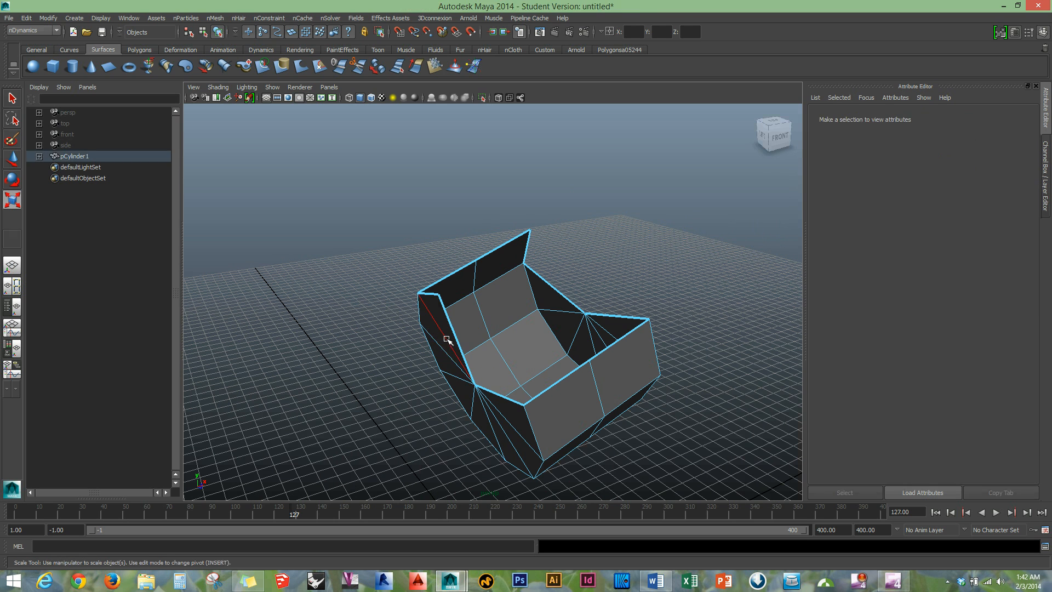
Delete the remaining high side faces at the back of the opening and the end-cap triangles beside them
click(446, 339)
key(Delete)
click(442, 314)
key(Delete)
click(454, 295)
key(Delete)
click(494, 271)
key(Delete)
click(546, 290)
key(Delete)
click(482, 293)
key(Delete)
click(461, 313)
key(Delete)
click(438, 363)
key(Delete)
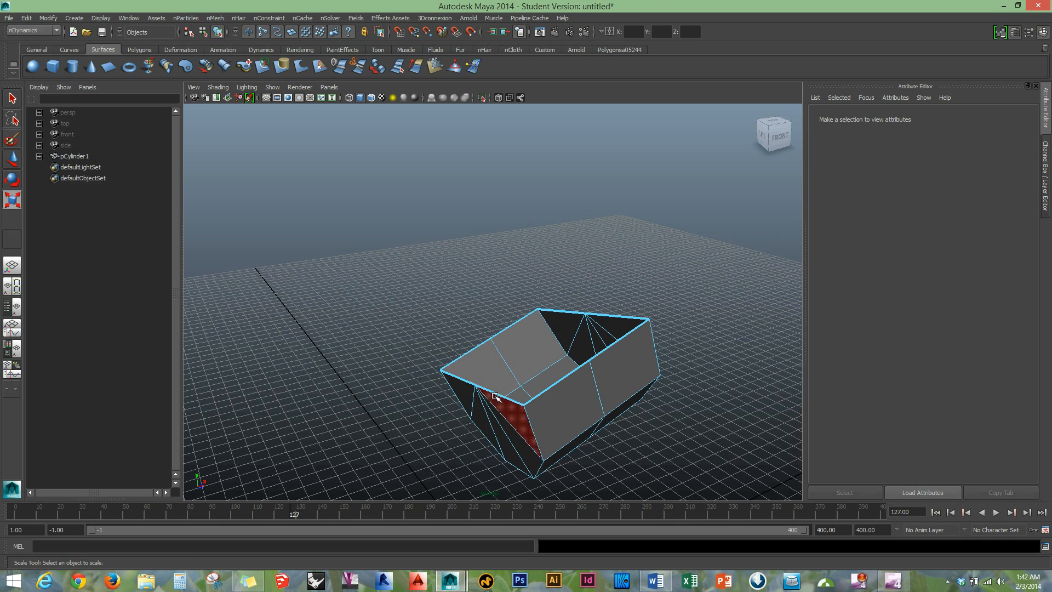
Delete all remaining triangular end-cap faces so the half cylinder is an open-ended trough
alt+drag(532, 433, 528, 364)
click(503, 412)
click(561, 328)
key(Delete)
key(F11)
key(q)
click(593, 382)
shift+click(572, 418)
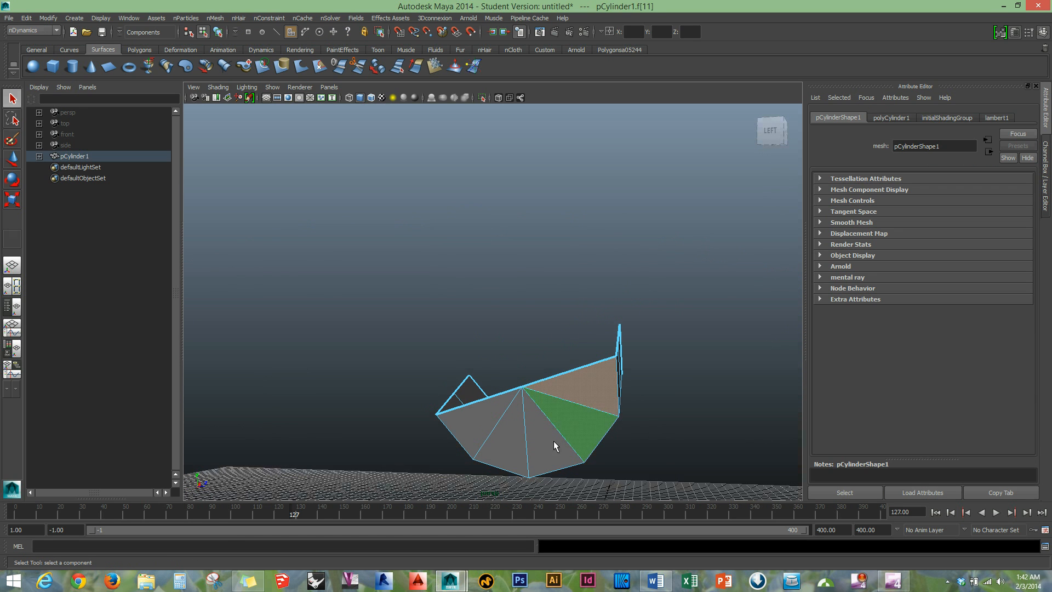
shift+click(471, 416)
shift+click(499, 423)
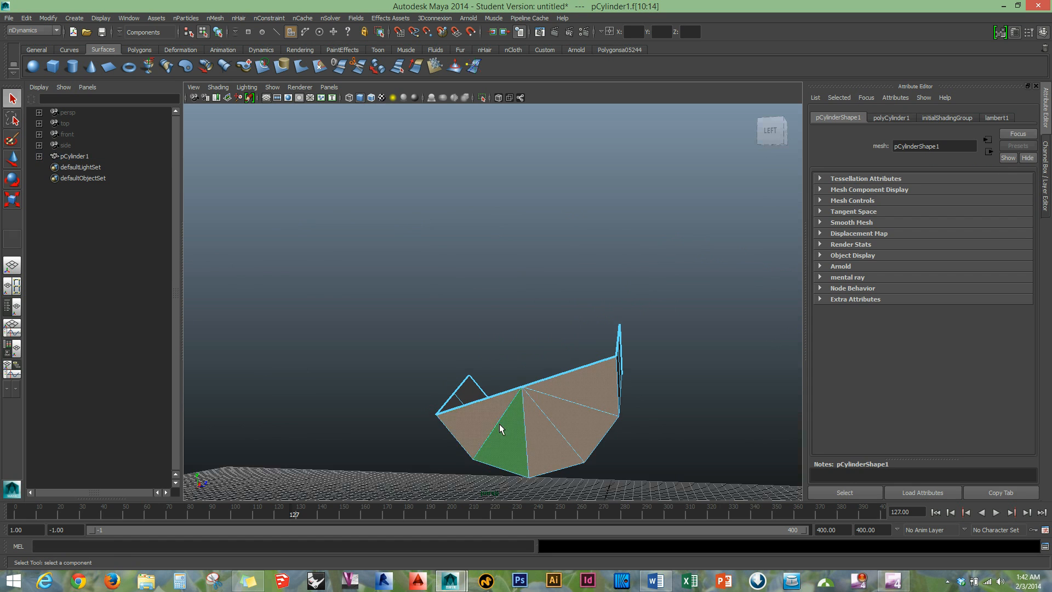
key(Delete)
Return to object mode, select the open trough and adjust its rotation
key(F8)
drag(683, 294, 547, 404)
key(e)
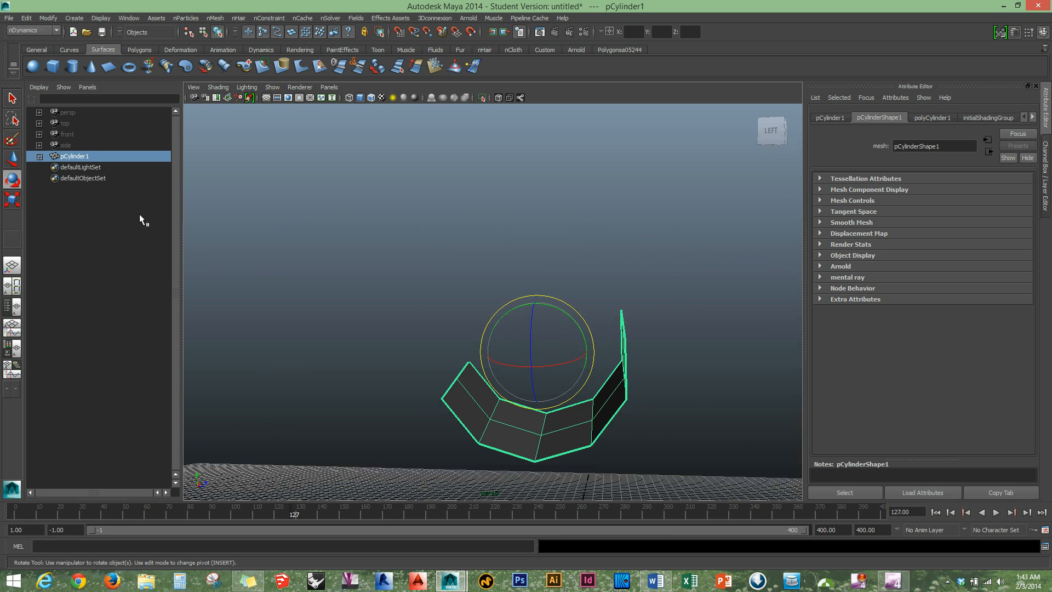
drag(592, 342, 582, 351)
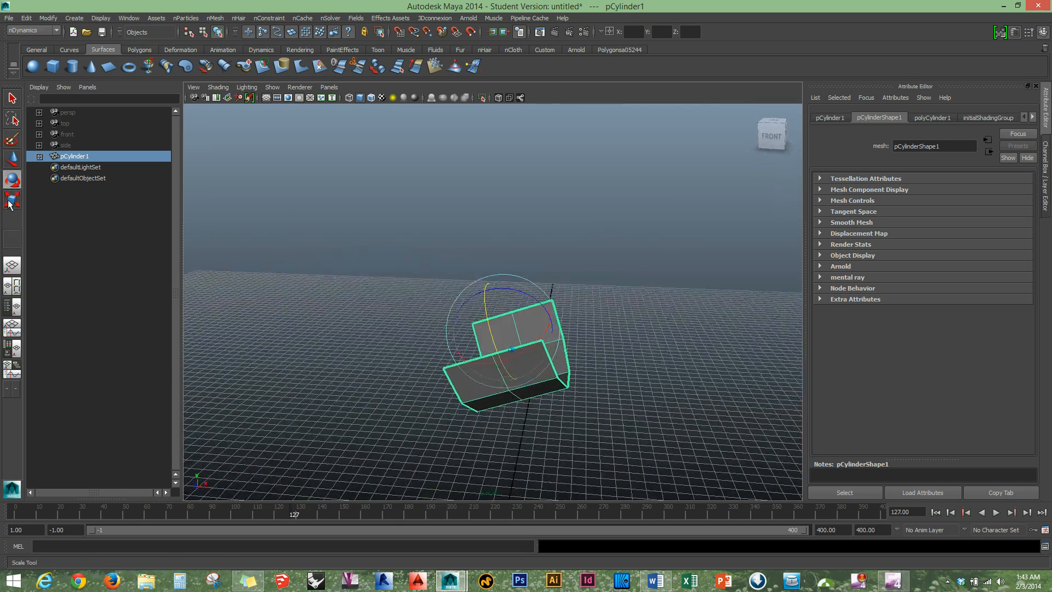
Stretch the trough lengthwise into a long channel and rotate it to a gentler slope, leaving it deselected
key(r)
drag(553, 316, 654, 320)
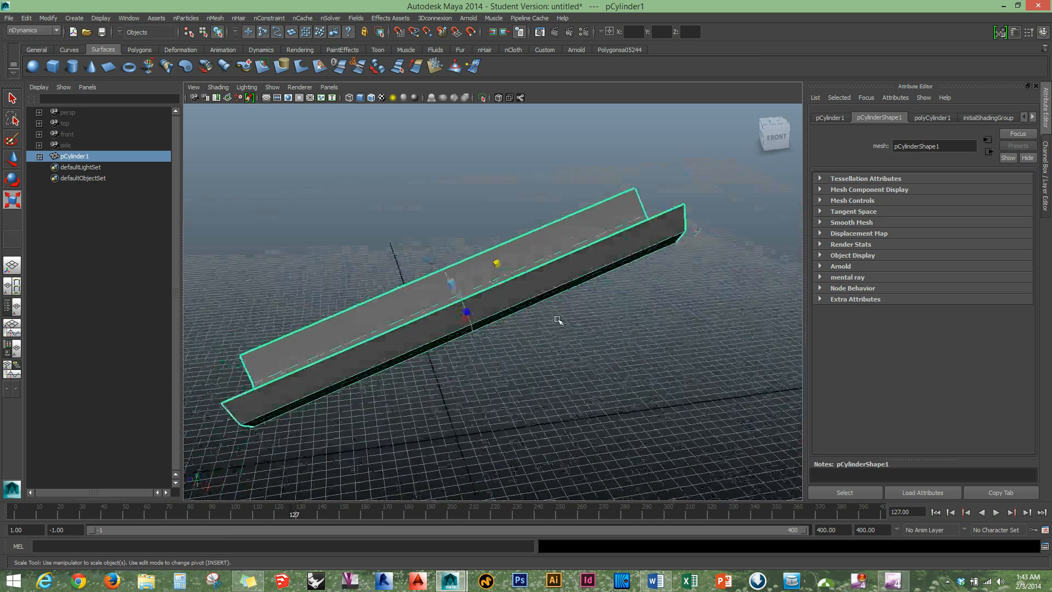
mouse_move(500, 263)
mouse_down()
mouse_move(534, 247)
mouse_move(472, 243)
mouse_move(488, 245)
mouse_up()
key(e)
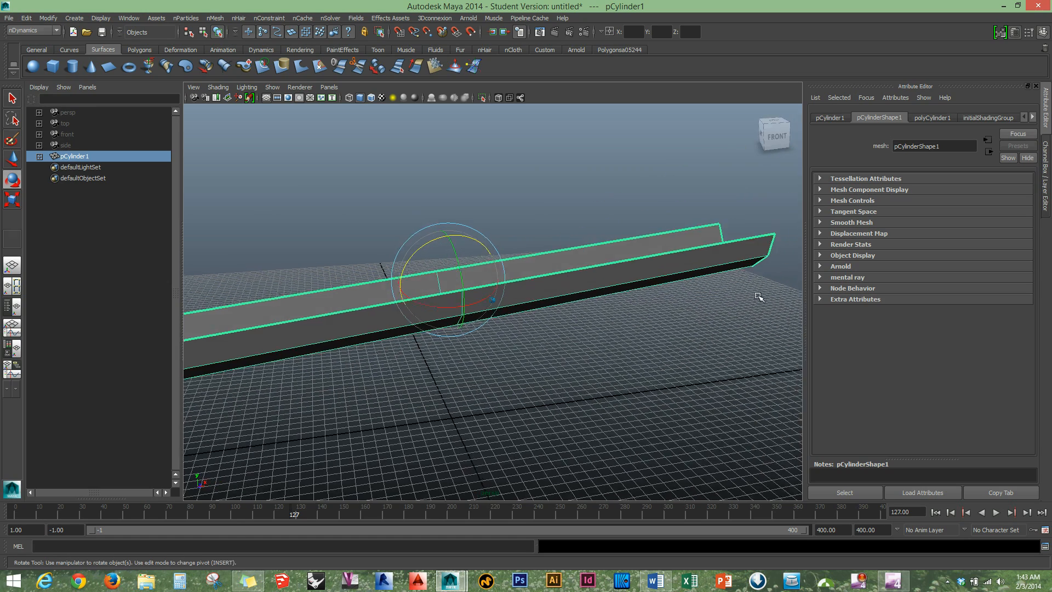
click(759, 298)
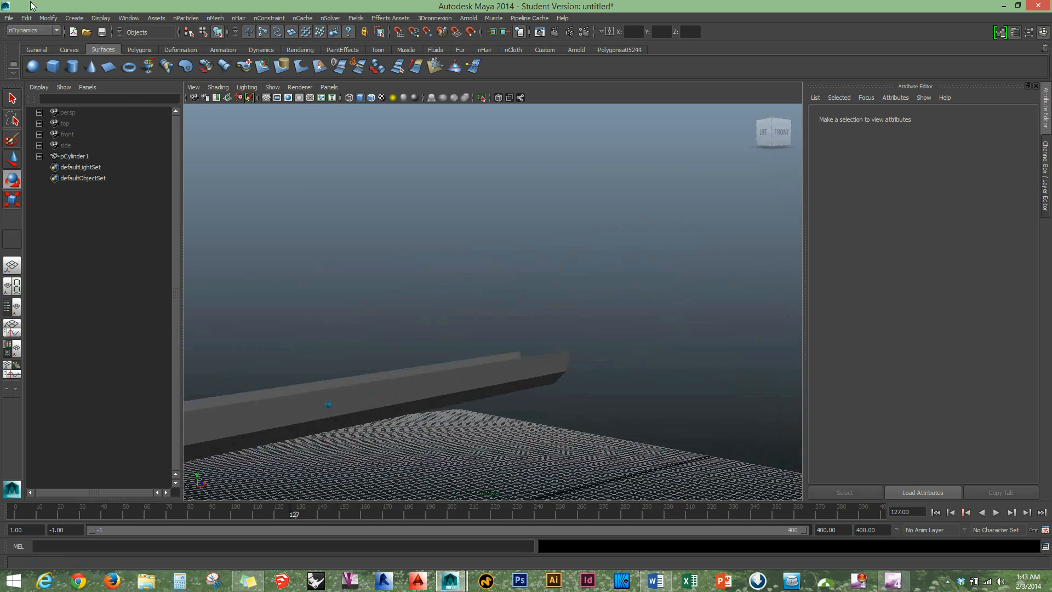
Create a NURBS cylinder, raise it above the trough, rotate it onto its side and lengthen it into a pipe
click(72, 66)
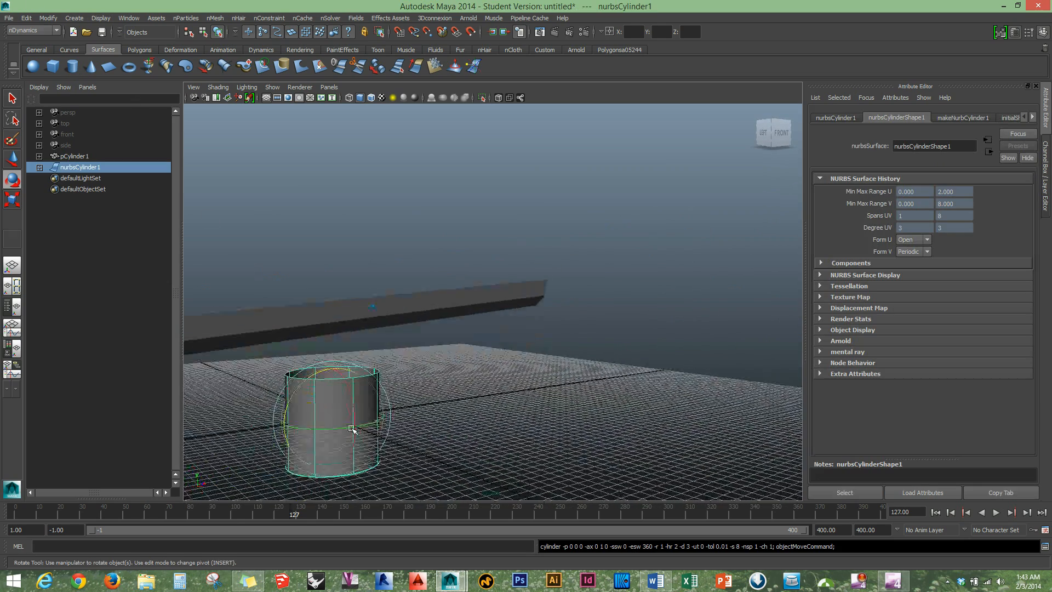
key(w)
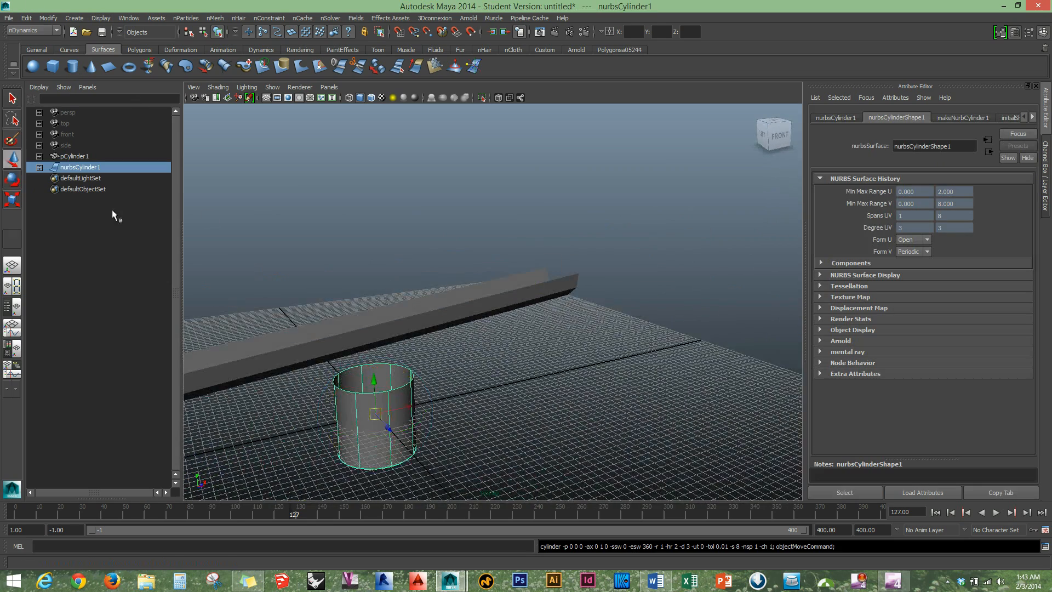
drag(378, 377, 314, 253)
key(e)
click(13, 199)
drag(384, 245, 409, 238)
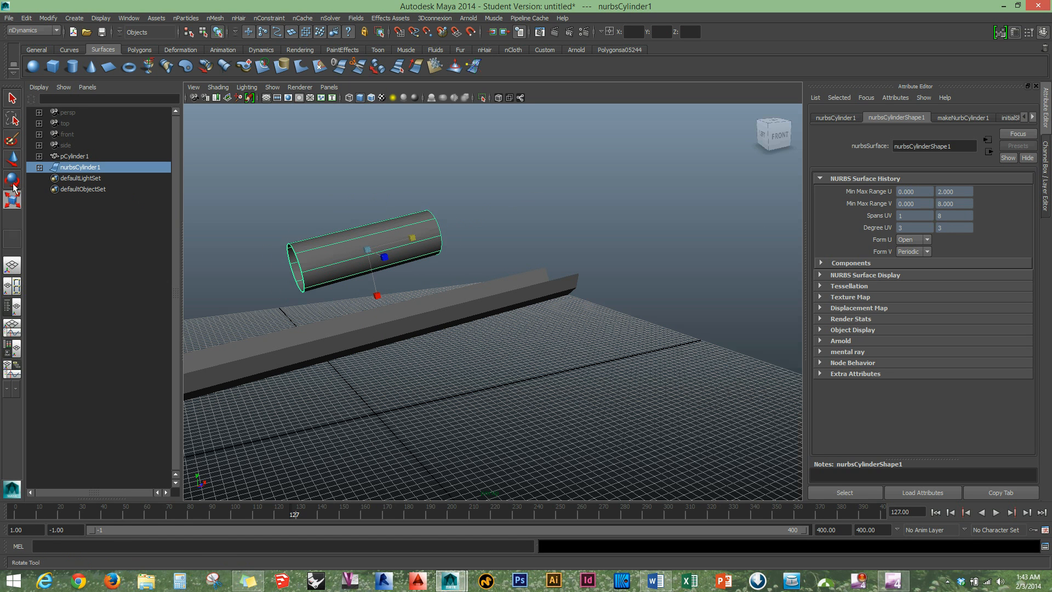
Rotate the pipe slightly to refine its tilt and move it just above the trough's raised end
key(e)
drag(382, 212, 391, 206)
click(12, 161)
drag(404, 246, 619, 218)
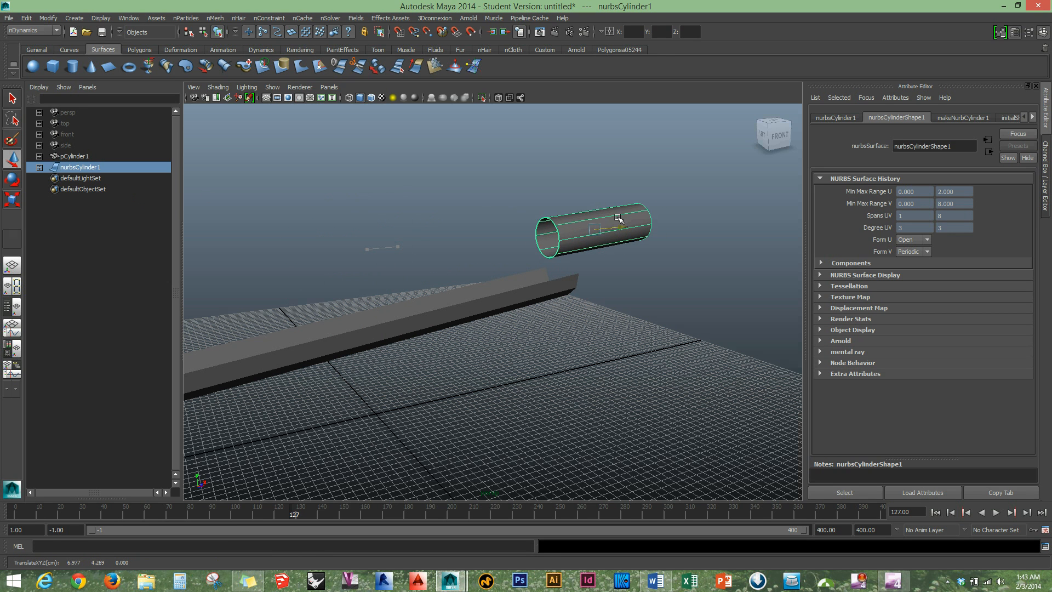
click(563, 190)
alt+drag(605, 282, 503, 278)
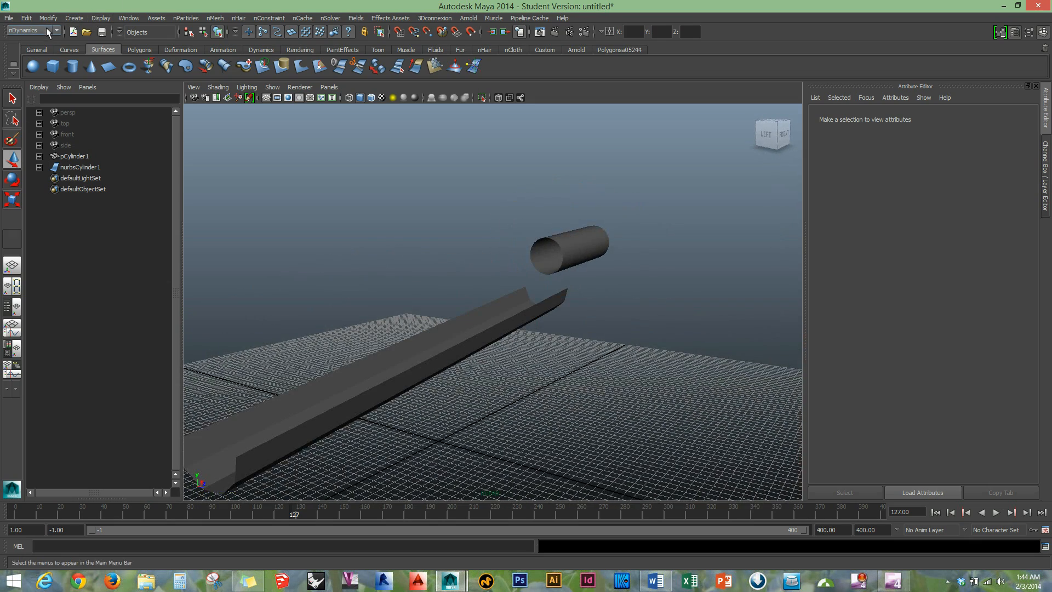
Create a directional nParticle emitter named Emitter_Water with a rate of about 177.85 particles per second and move it inside the pipe
click(82, 18)
mouse_move(188, 18)
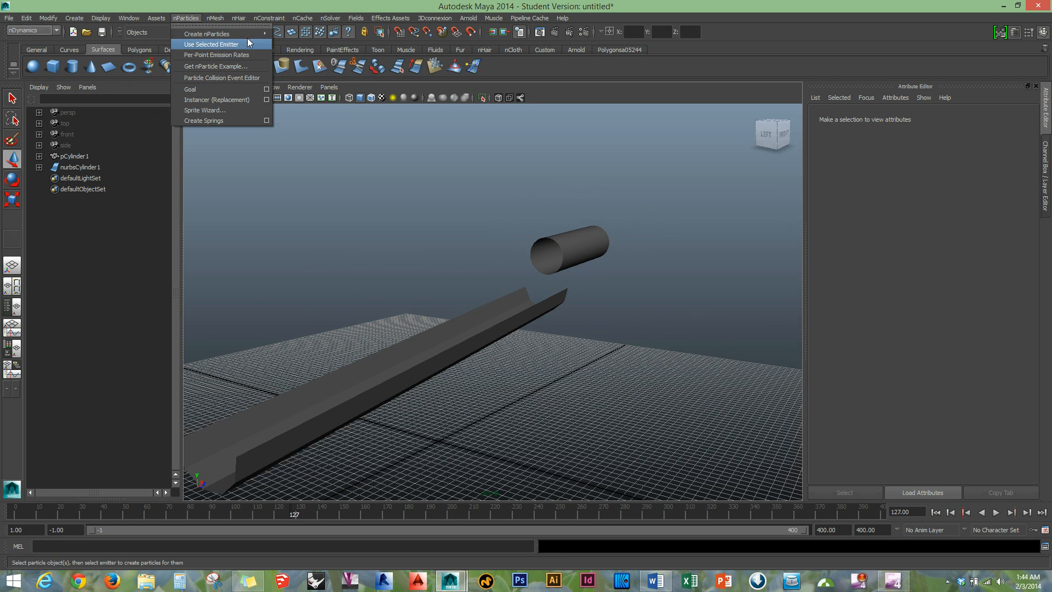
mouse_move(251, 34)
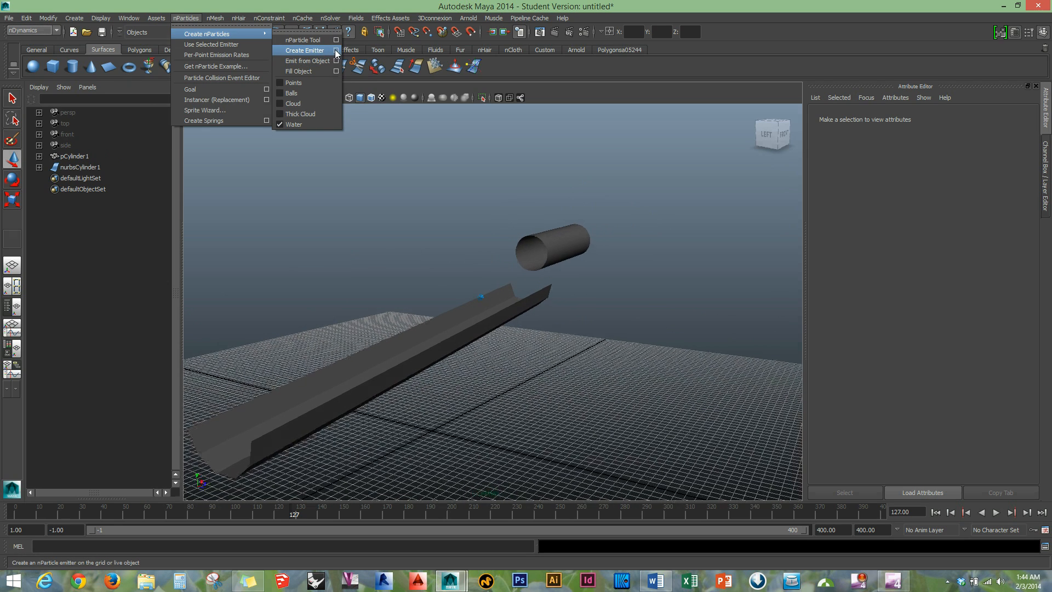
click(336, 50)
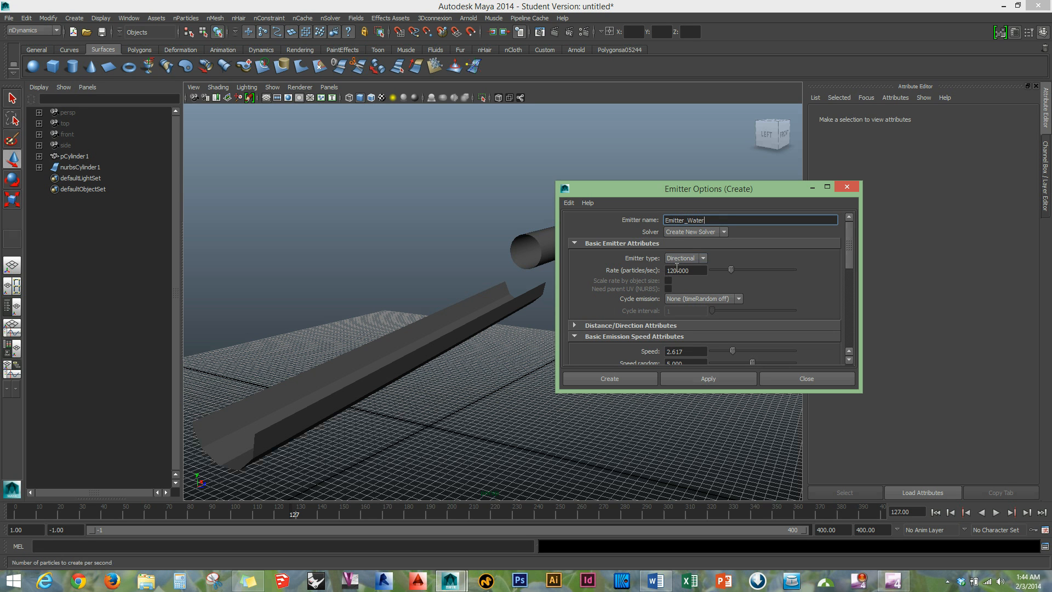
drag(731, 270, 741, 271)
scroll(665, 313, down, 2)
click(609, 378)
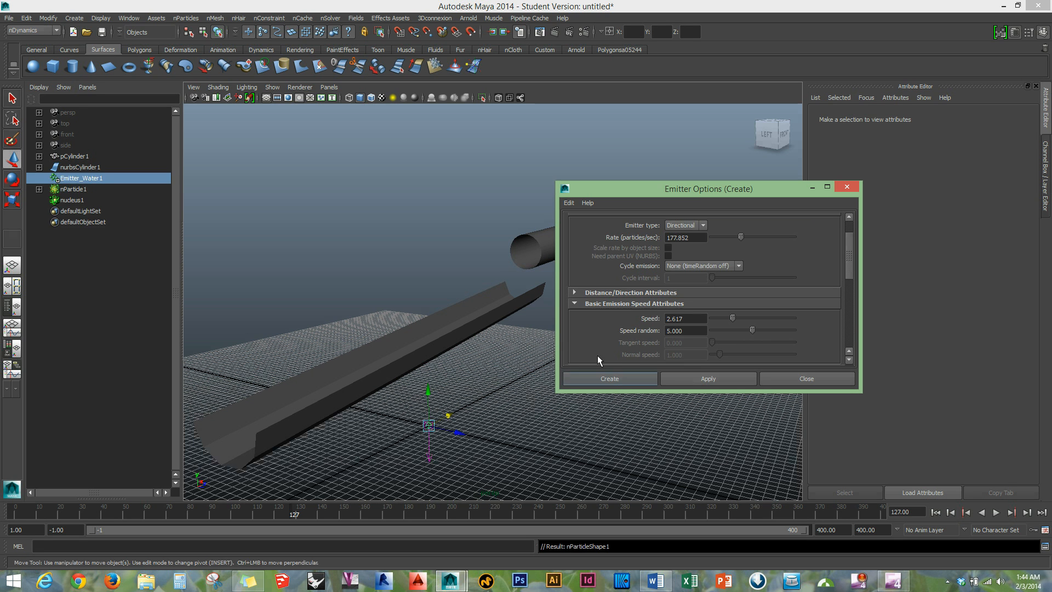
middle_drag(445, 338, 565, 229)
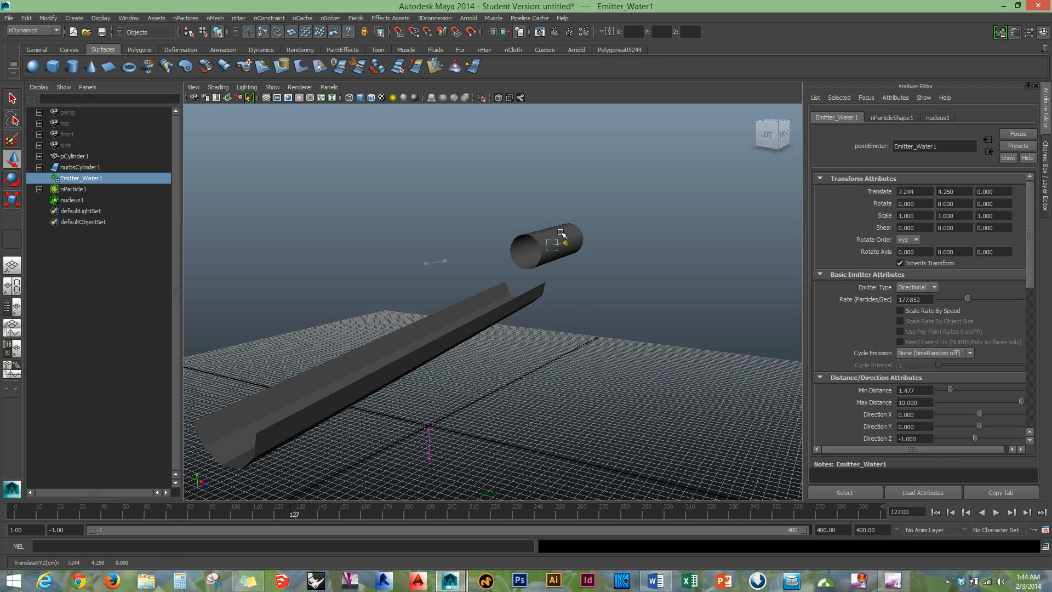
alt+drag(564, 229, 641, 252)
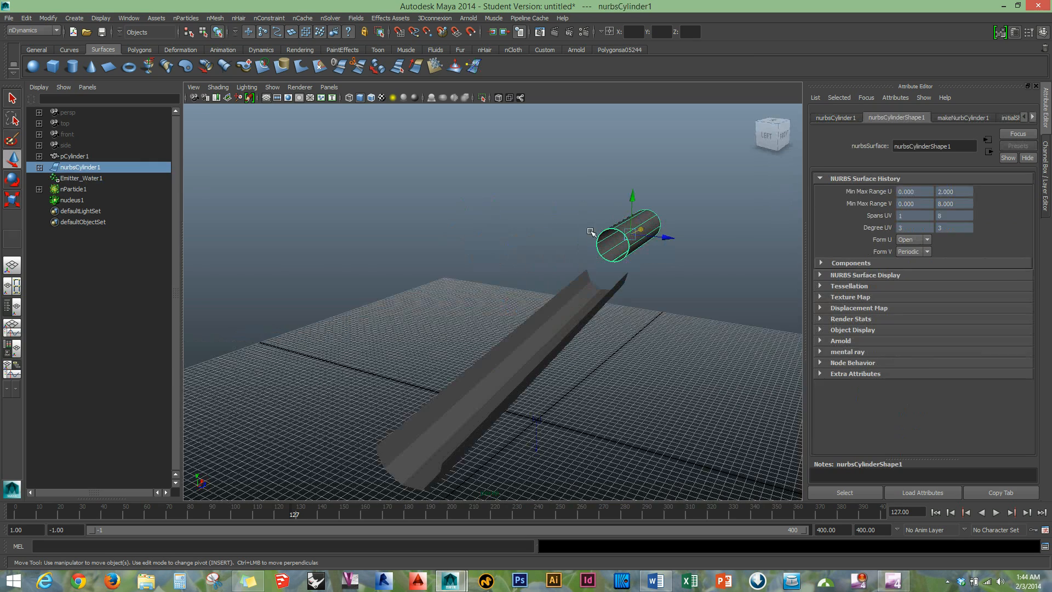
Convert the NURBS pipe to polygons and make the resulting mesh a passive collider
click(48, 18)
mouse_move(73, 19)
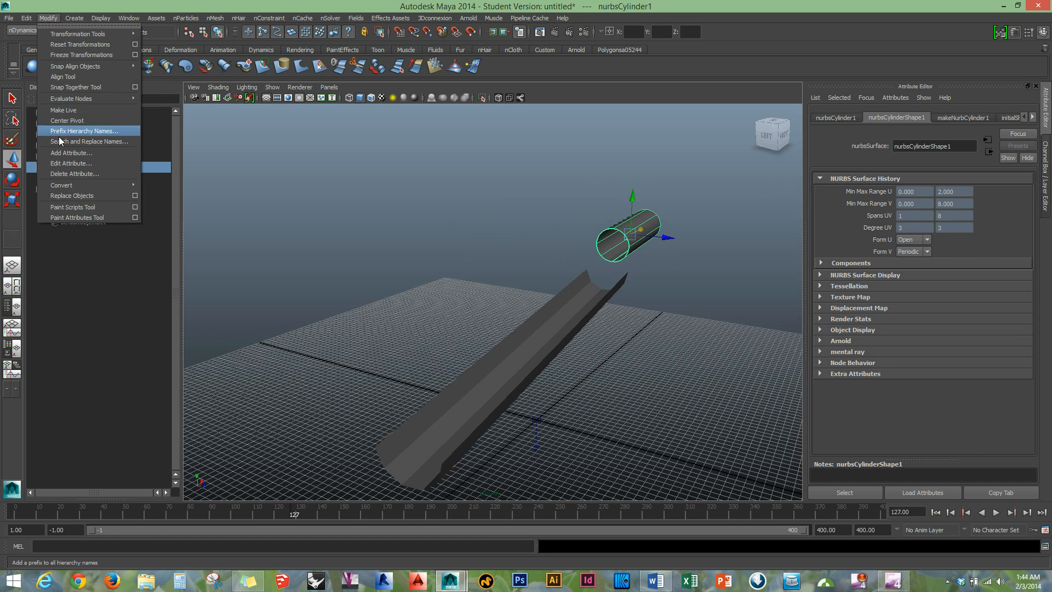
mouse_move(109, 185)
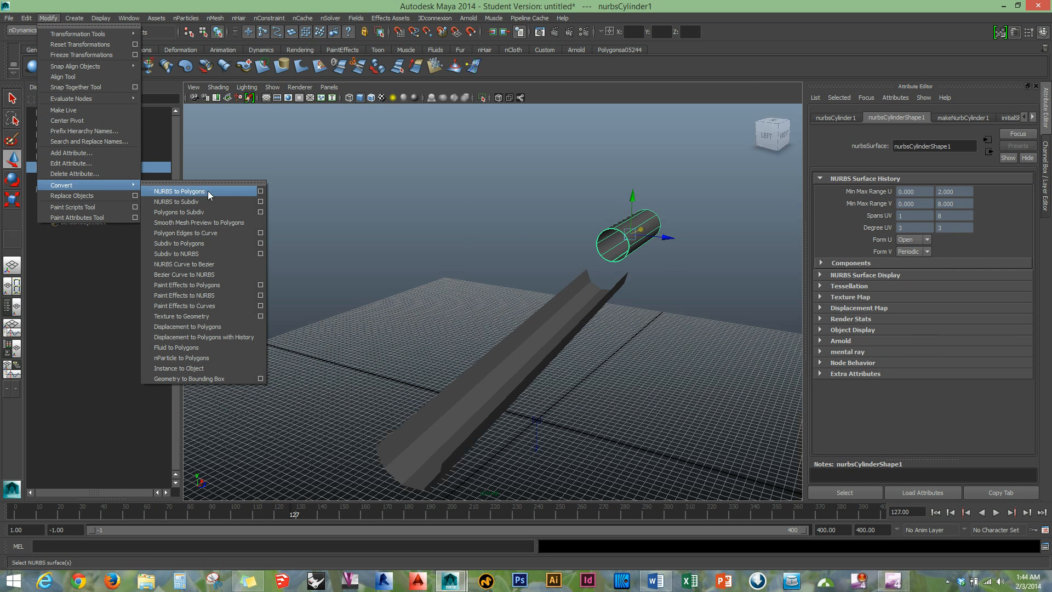
click(224, 192)
alt+drag(679, 258, 528, 268)
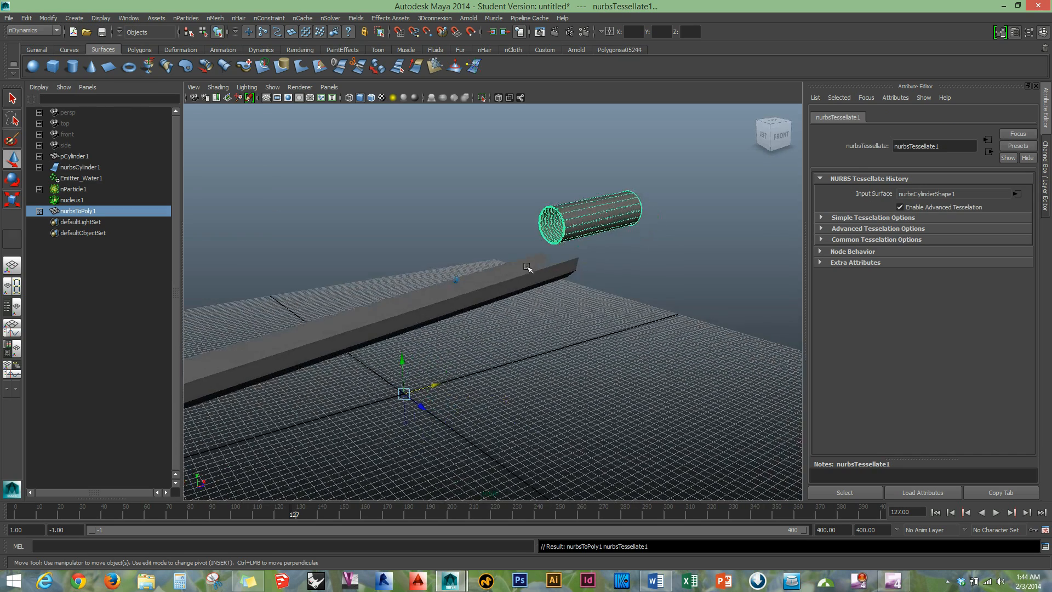
click(215, 18)
click(263, 35)
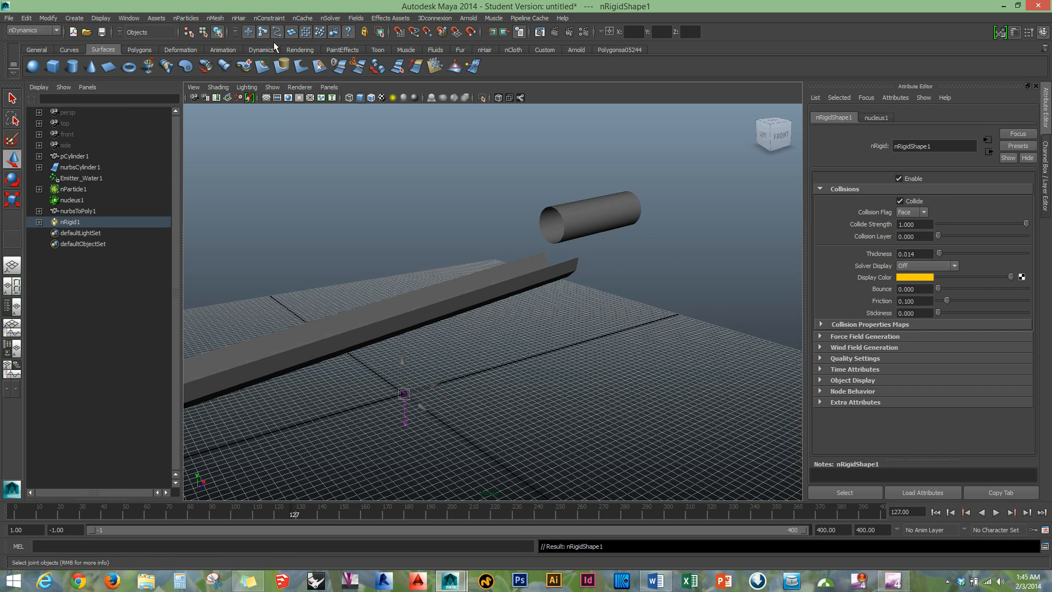
Make the sloped trough a passive collider
click(477, 284)
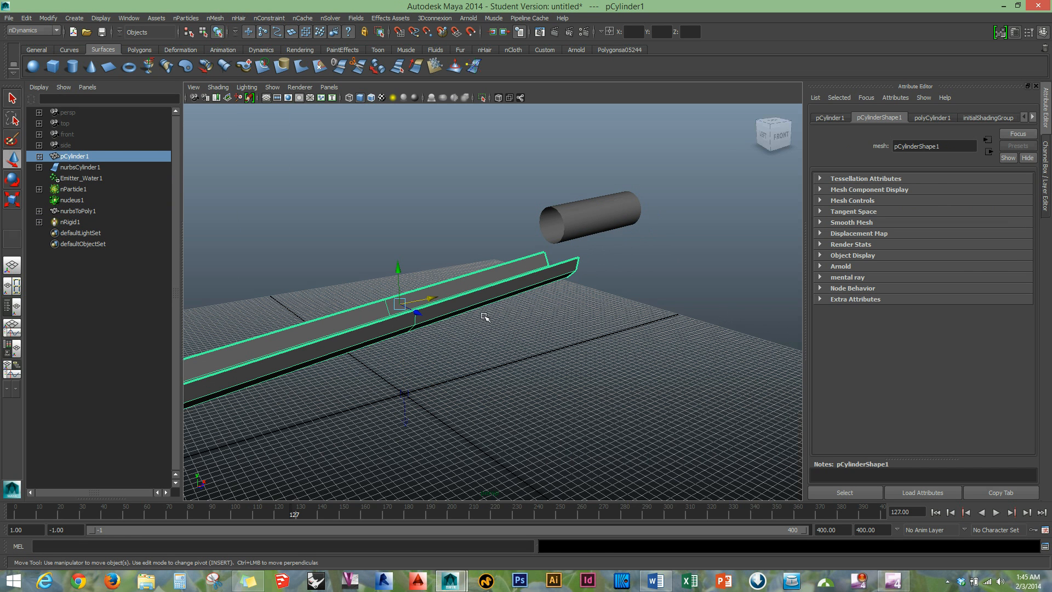
alt+drag(463, 303, 504, 301)
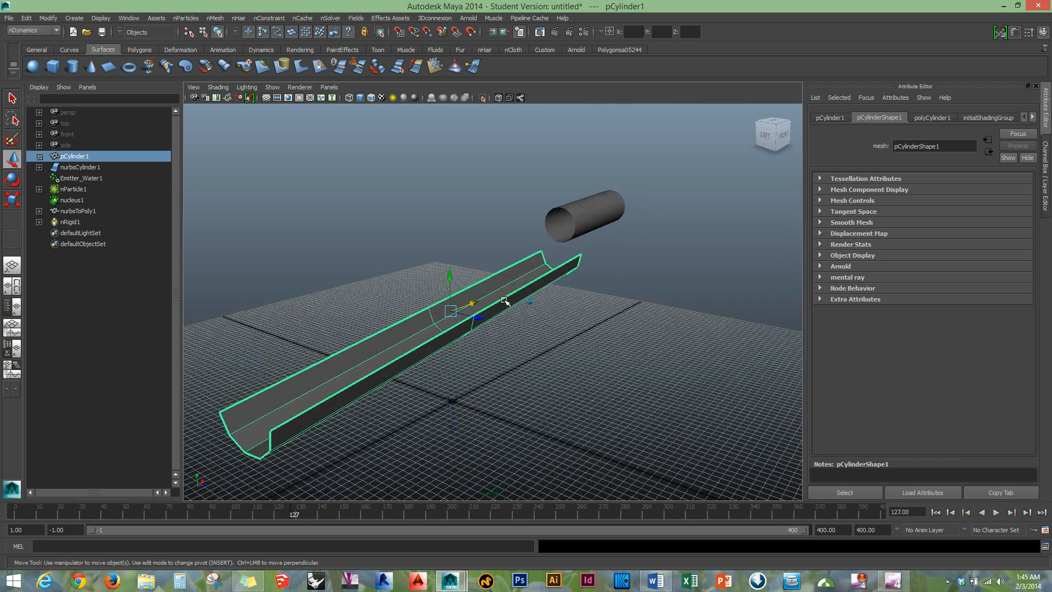
click(215, 18)
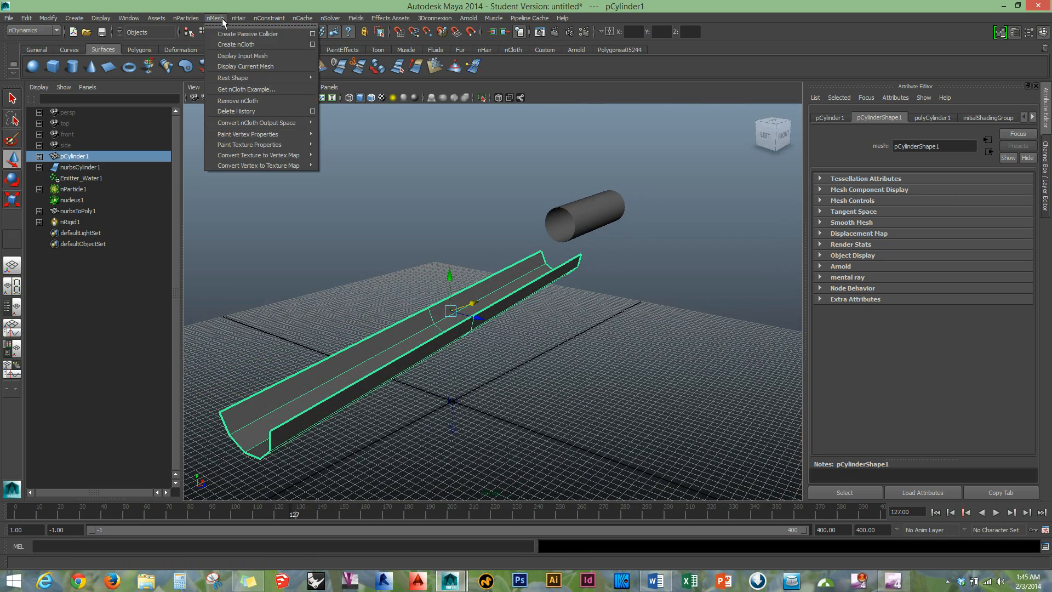
click(250, 35)
Play the simulation to check how the particles leave the pipe, then stop it
alt+drag(594, 313, 572, 279)
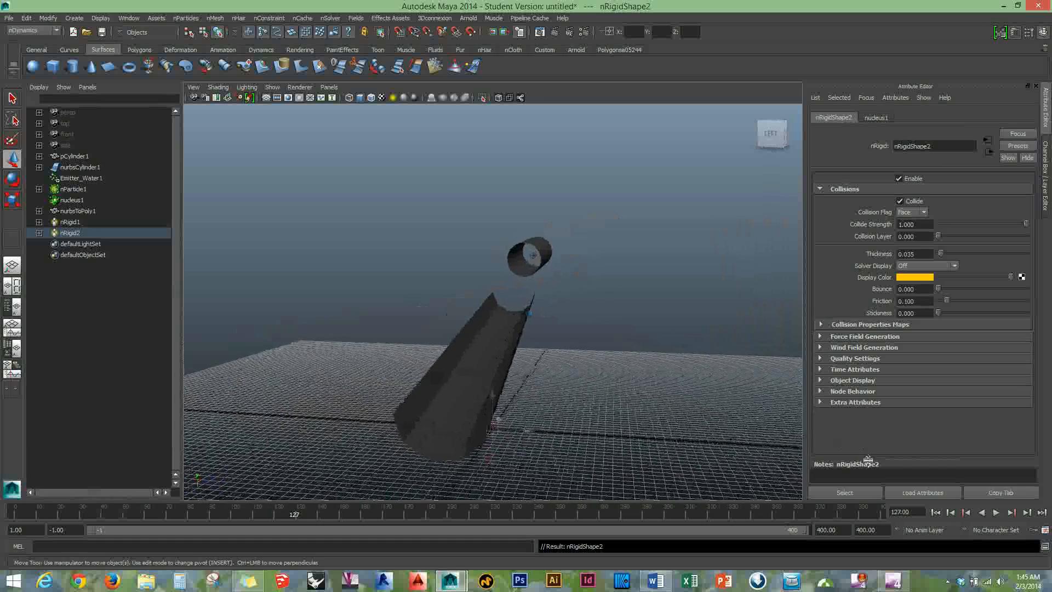
click(995, 513)
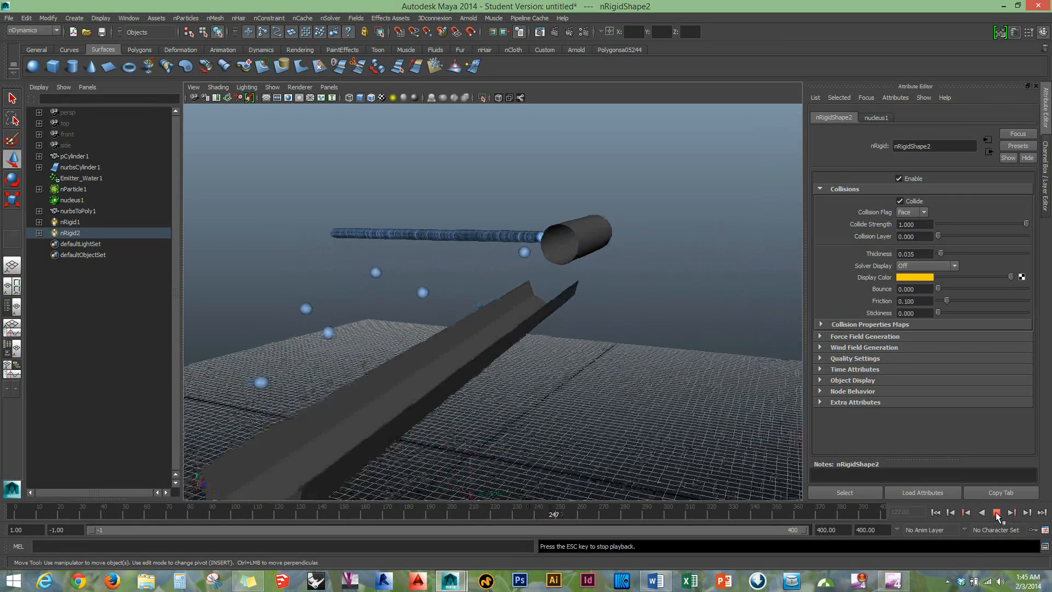
click(997, 512)
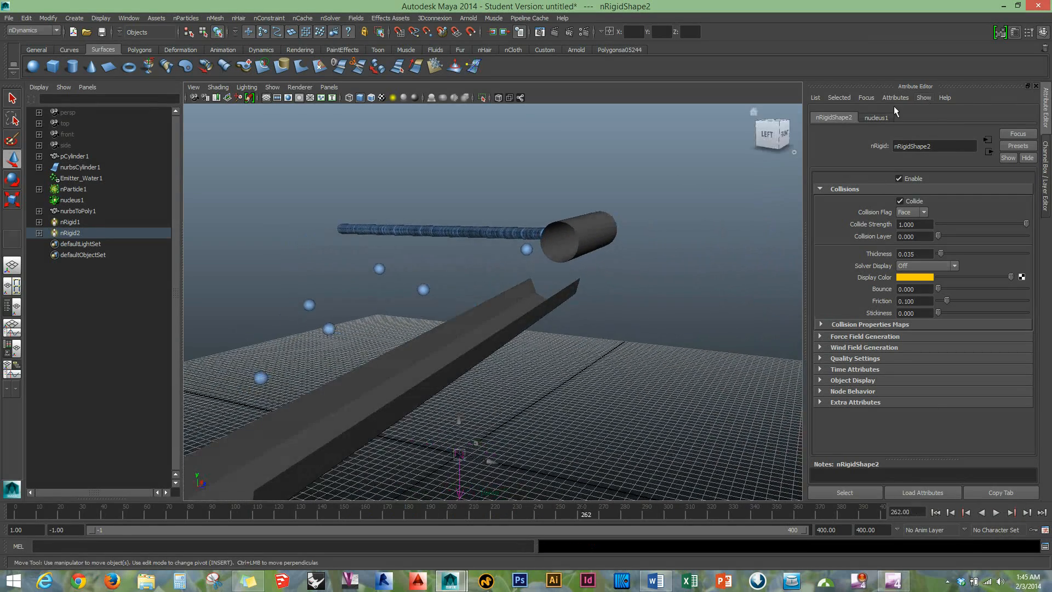
Set Emitter_Water's Direction X to -1 and Direction Z to 0, and play the simulation to check the flow along the trough
click(499, 234)
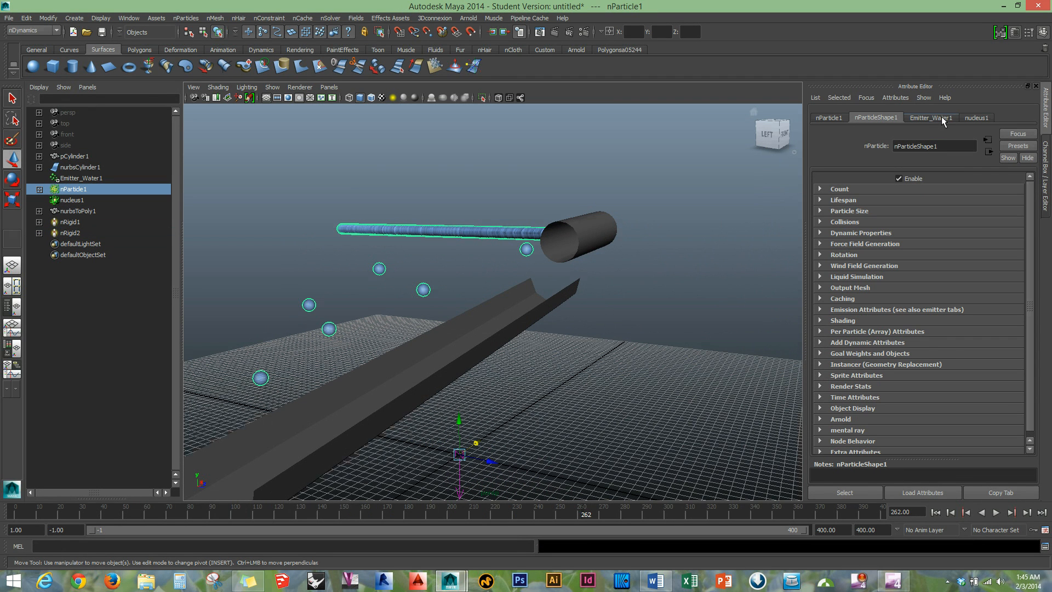
click(932, 118)
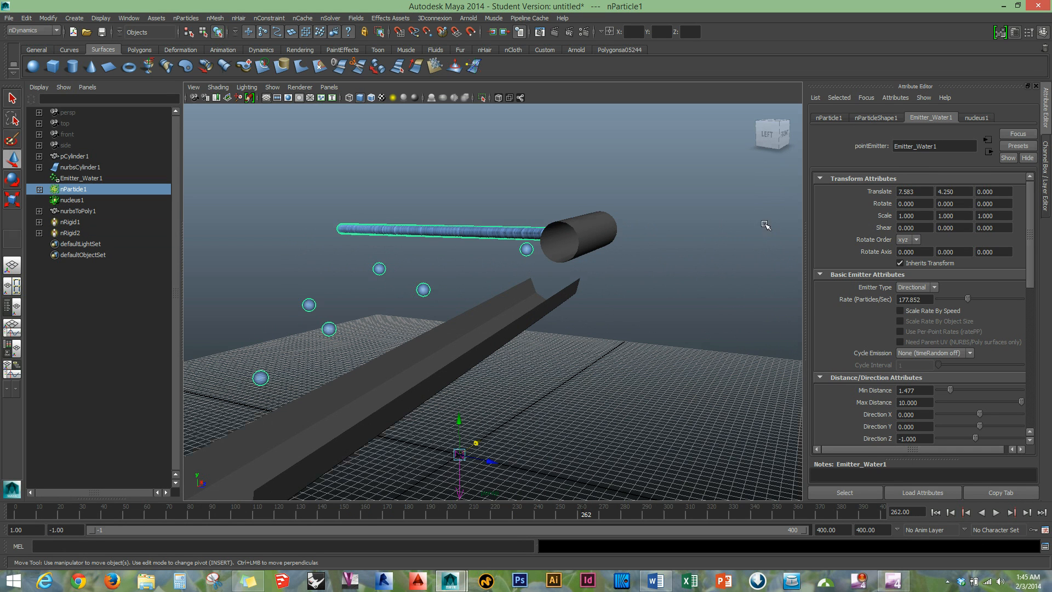
scroll(855, 290, down, 1)
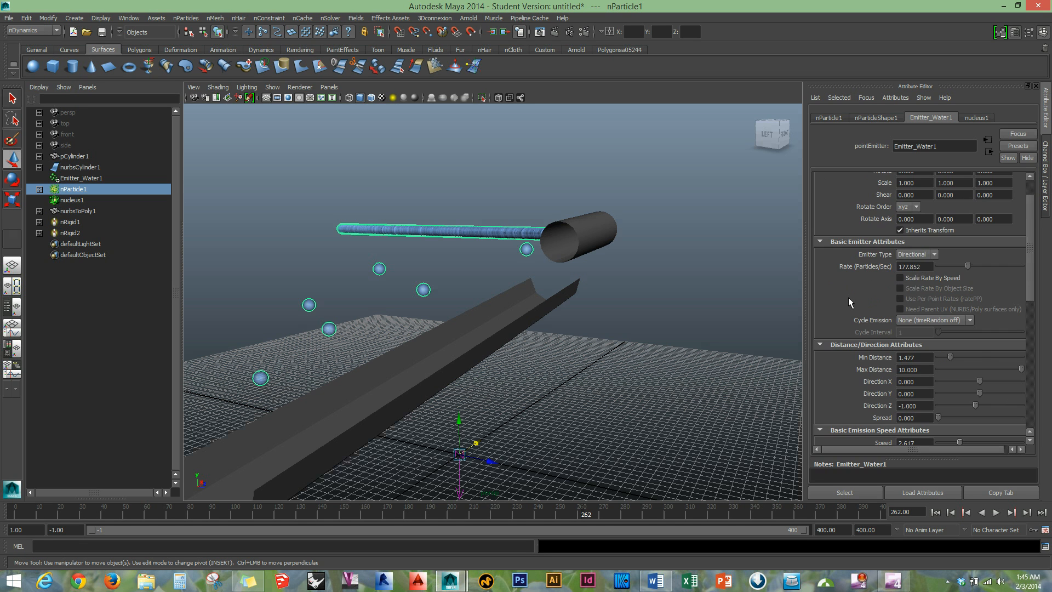
scroll(849, 301, down, 2)
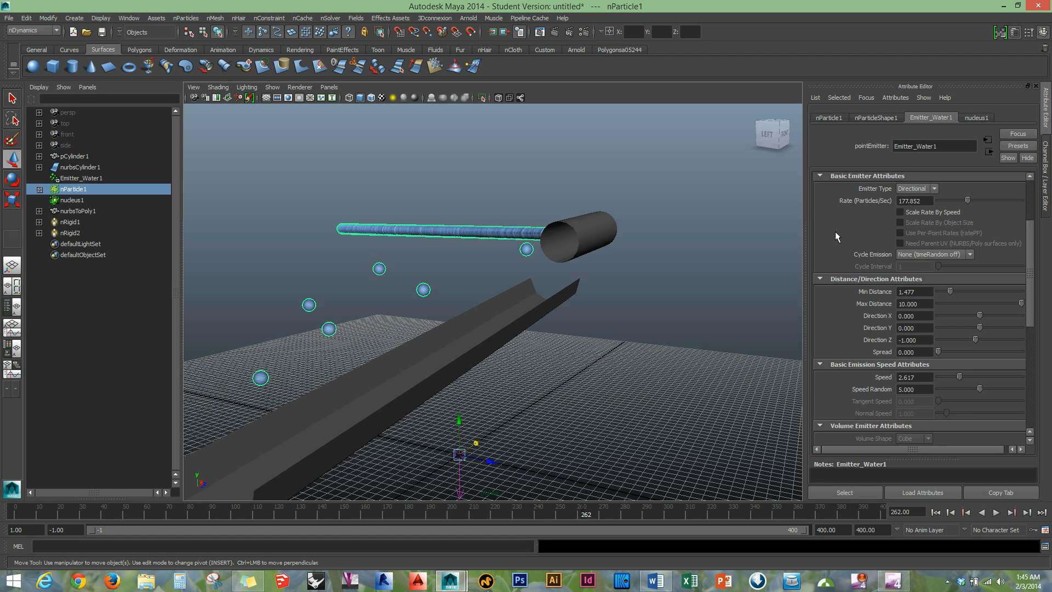
scroll(846, 250, up, 2)
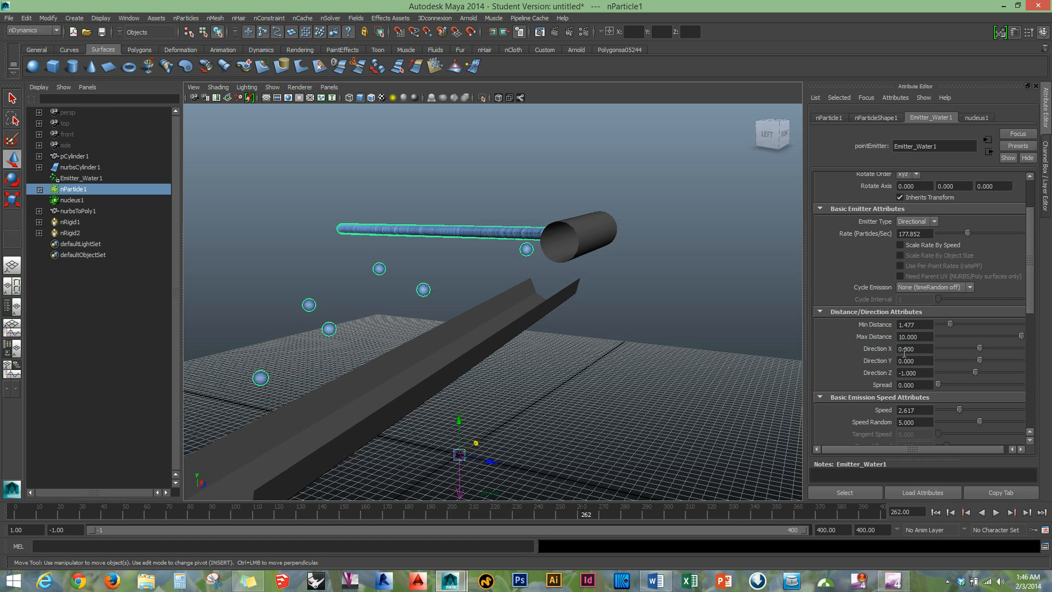
click(911, 349)
text(-1)
click(922, 372)
text(0)
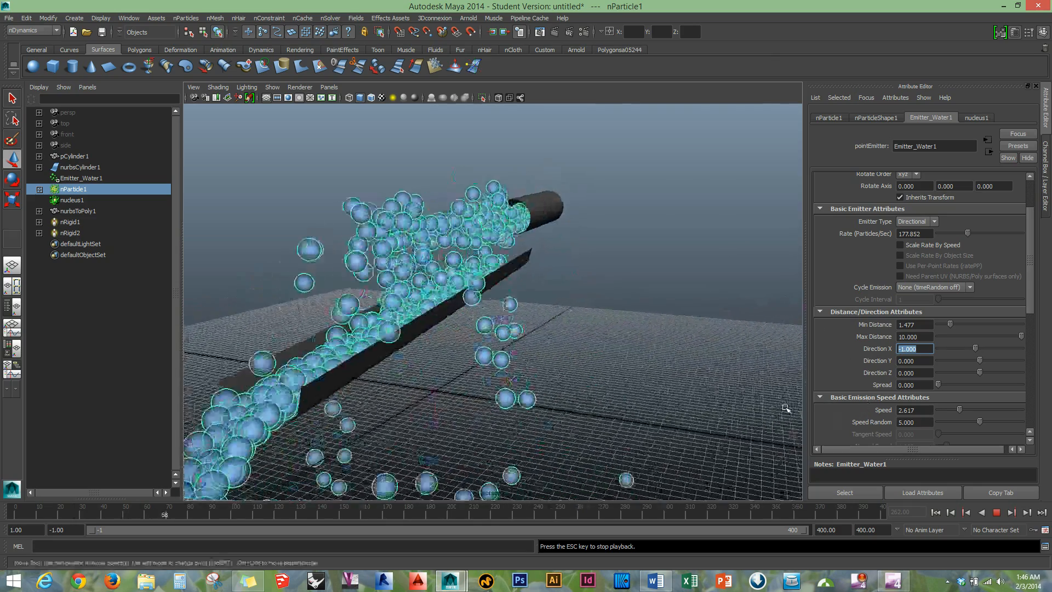
key(Escape)
alt+drag(521, 262, 632, 282)
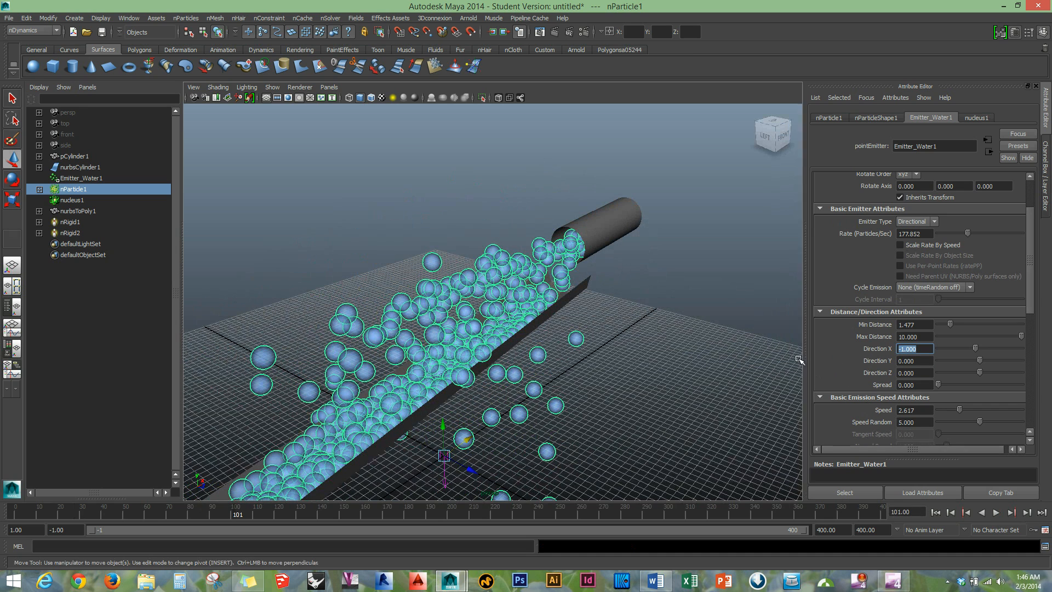
Set the Self Collide Width Scale in the nParticle shape's collision settings to 0.5
scroll(850, 277, up, 3)
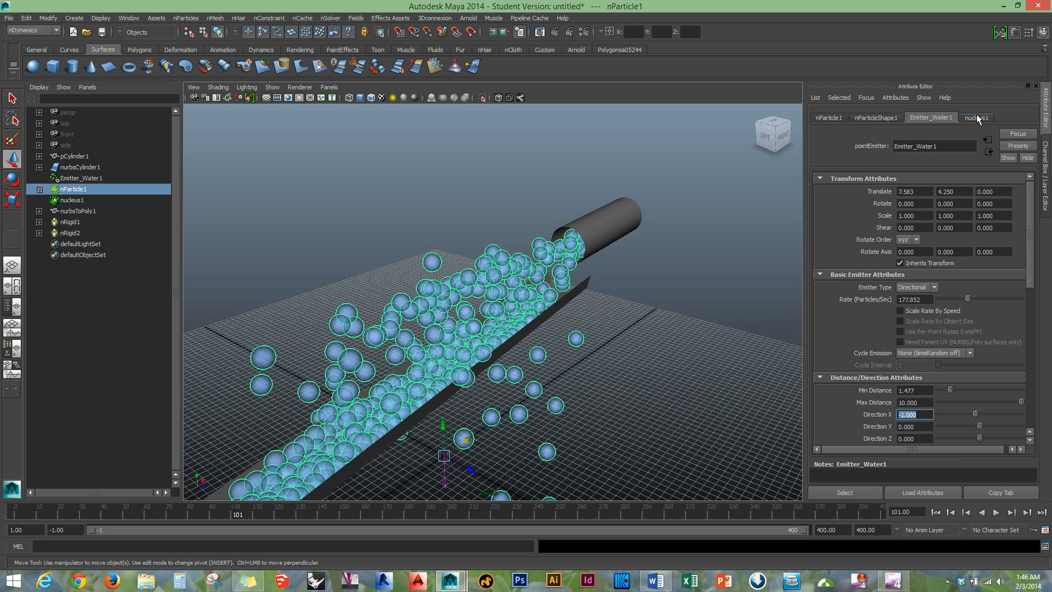
click(893, 118)
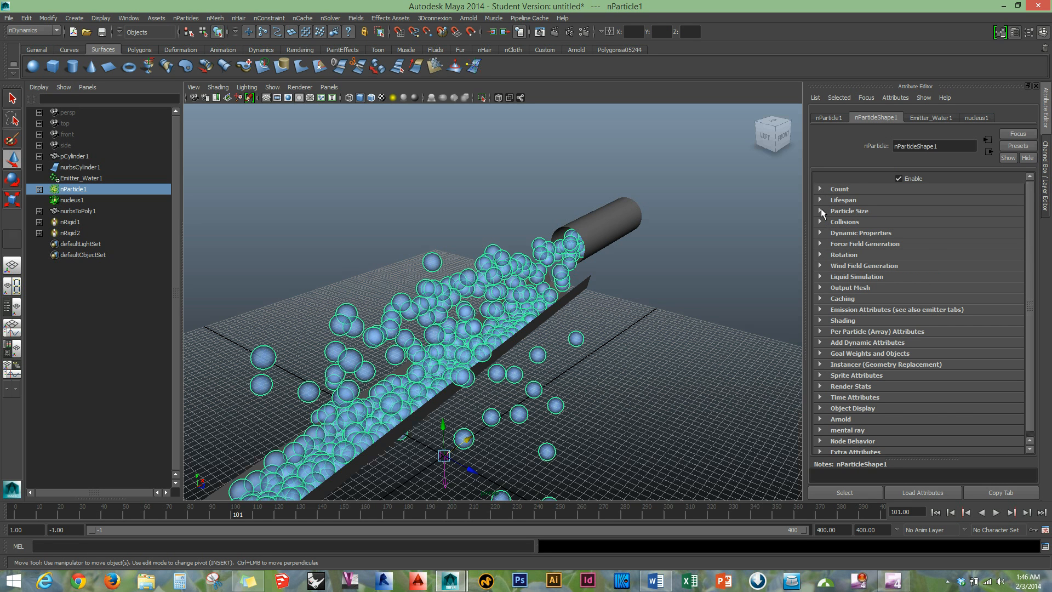
click(821, 211)
drag(923, 225, 884, 224)
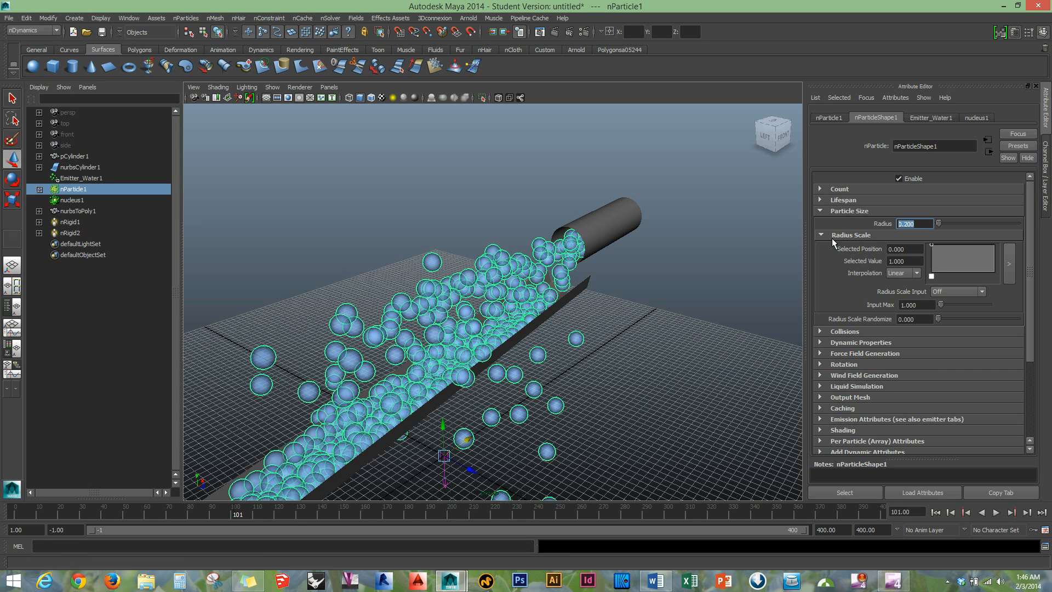
scroll(844, 318, down, 2)
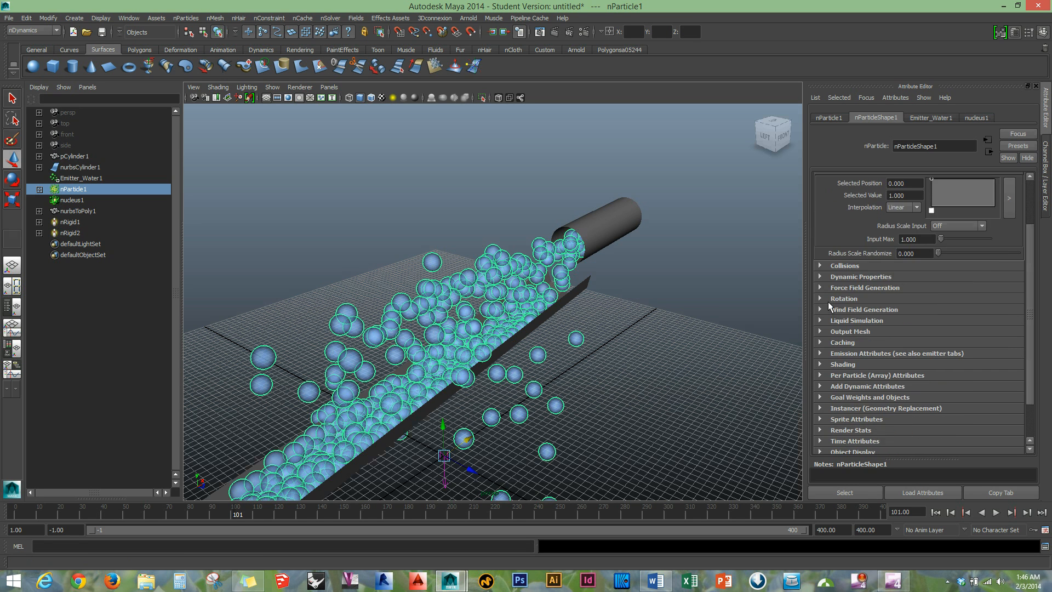
click(821, 267)
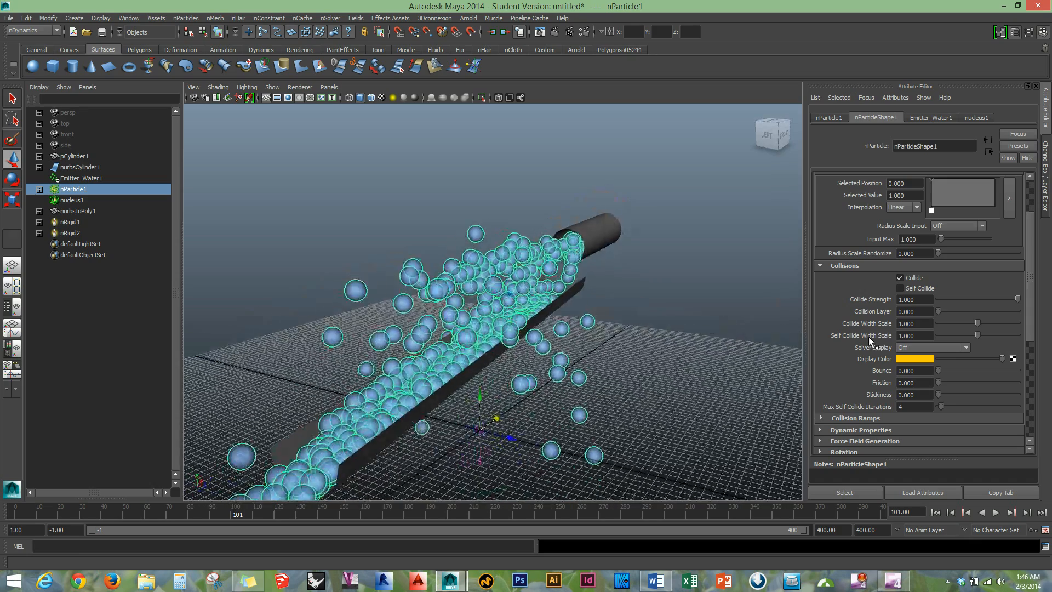
click(916, 336)
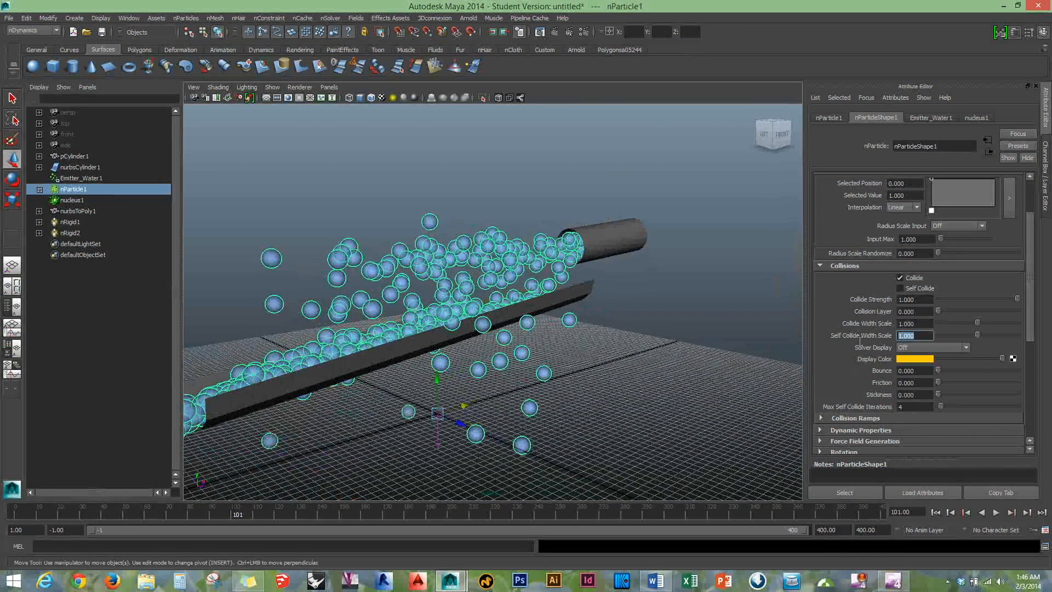
click(915, 323)
key(Tab)
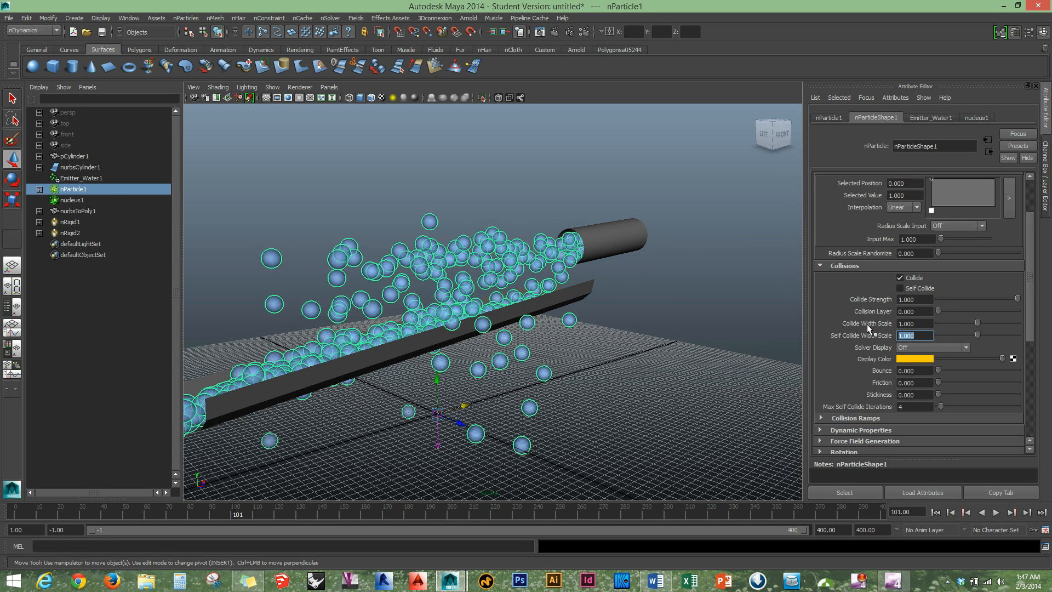
text(.5)
key(Return)
Set the nParticle shape's Collide Width Scale to 0.7
click(915, 325)
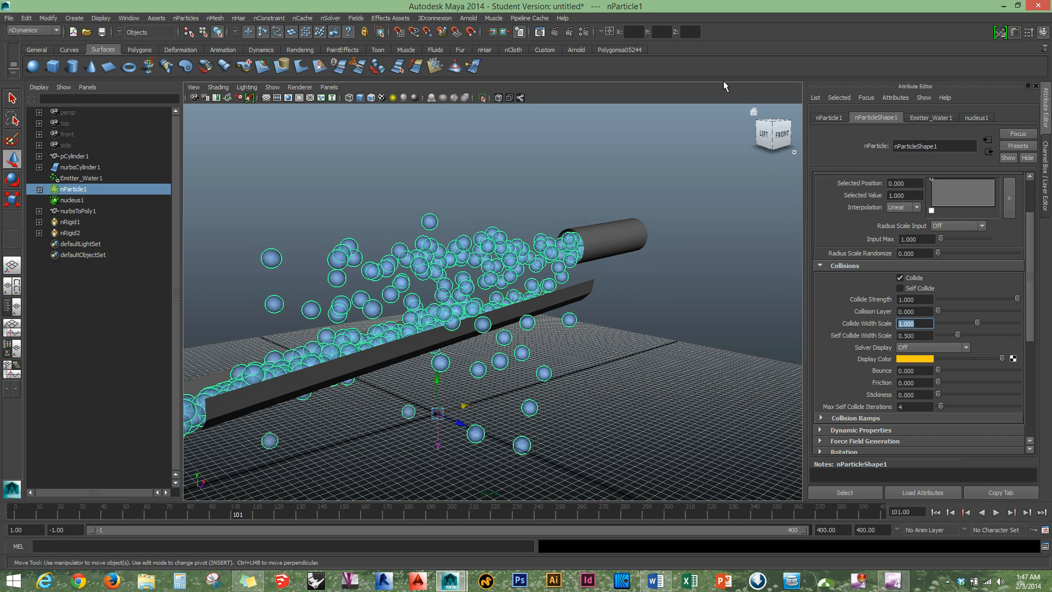
text(.7)
key(Return)
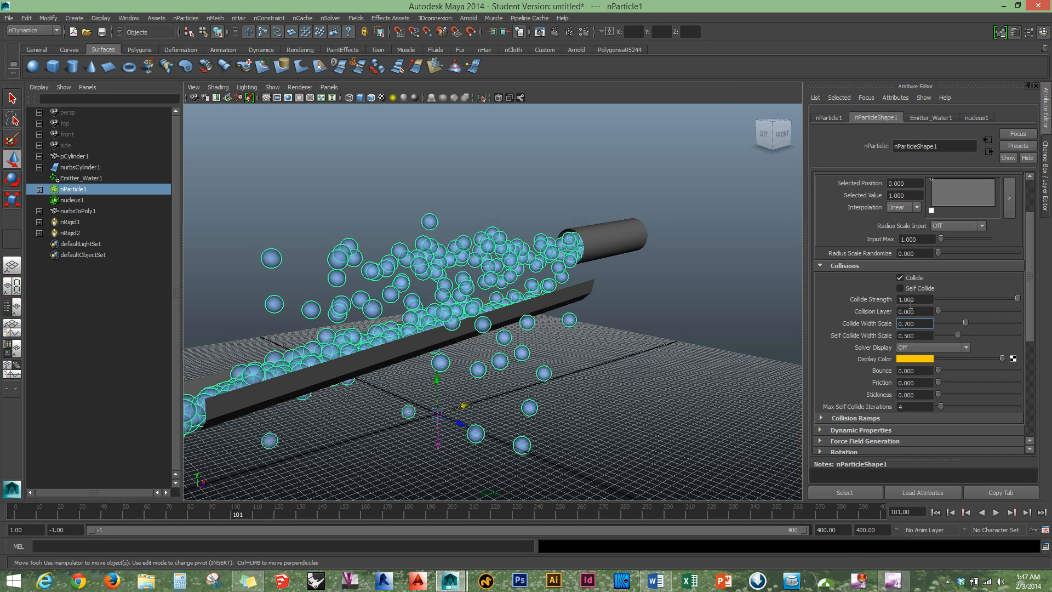
Set the nParticle collision Friction to 0.2 and Stickiness to 0.001
scroll(864, 329, down, 2)
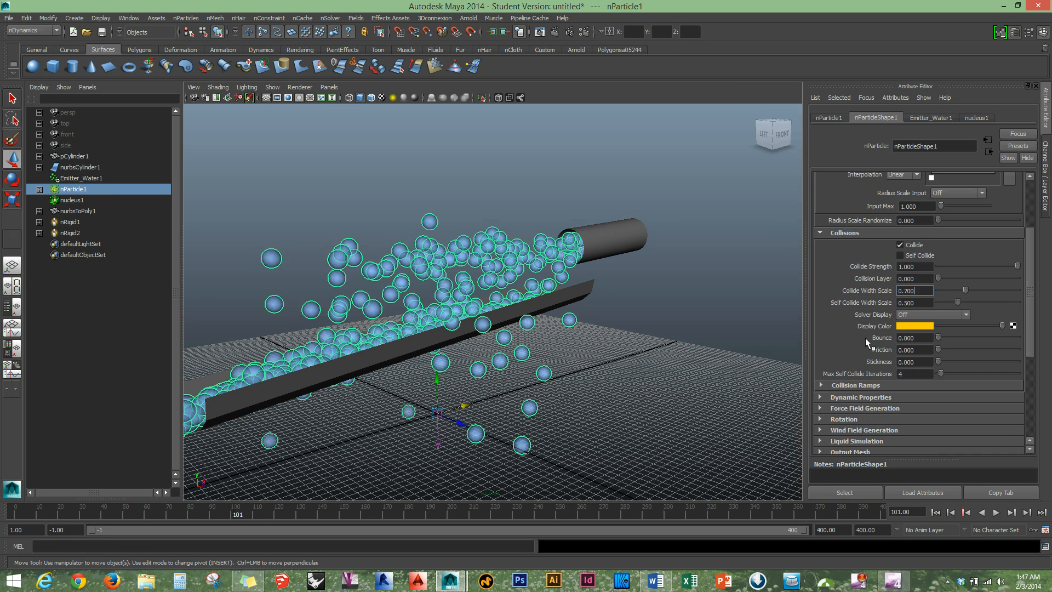
click(922, 350)
text(0.2)
key(Tab)
text(.)
Set the nParticle liquid simulation's Incompressibility to 0.8 and Liquid Radius Scale to 0.7
scroll(863, 348, down, 1)
scroll(817, 329, down, 4)
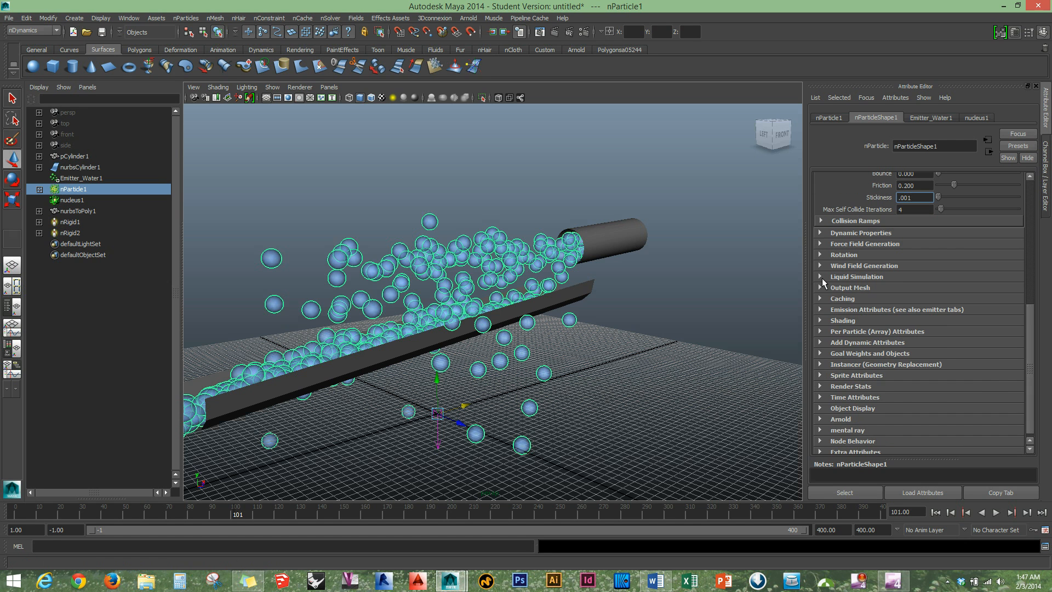
click(821, 276)
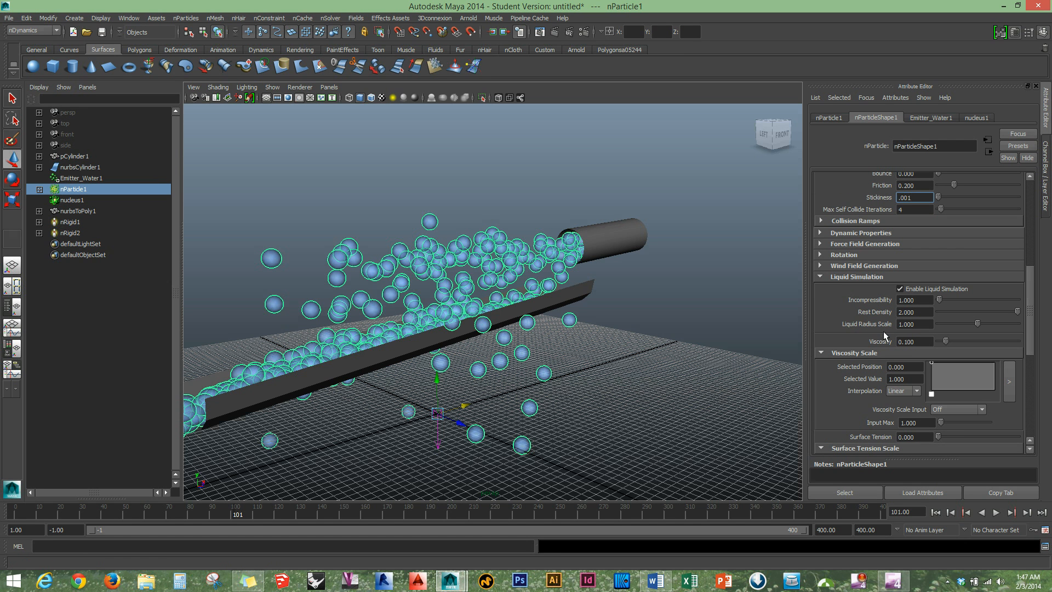
scroll(884, 336, down, 1)
drag(920, 290, 902, 290)
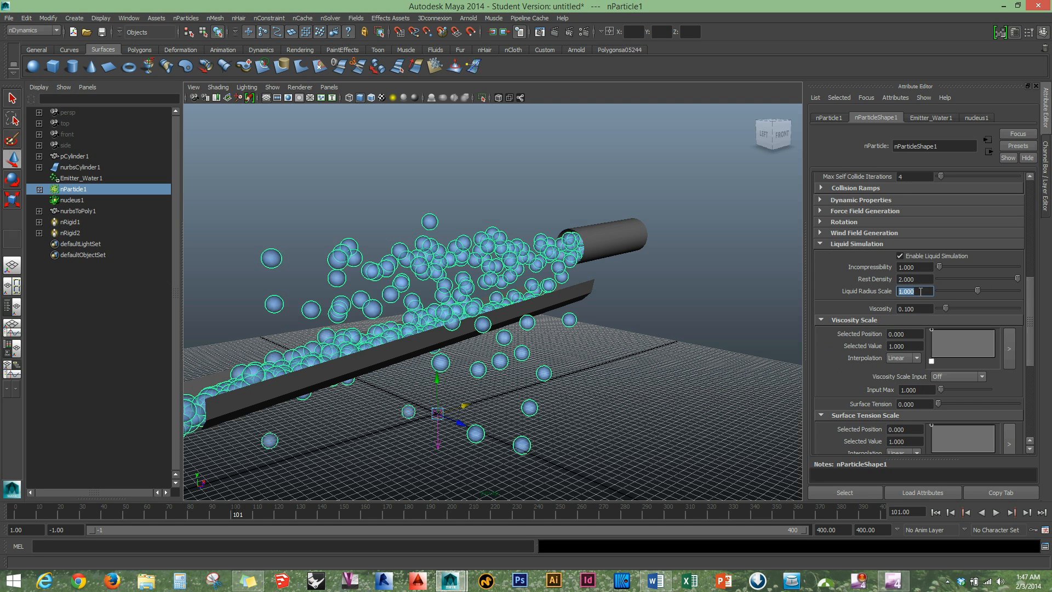
text(.7)
key(Tab)
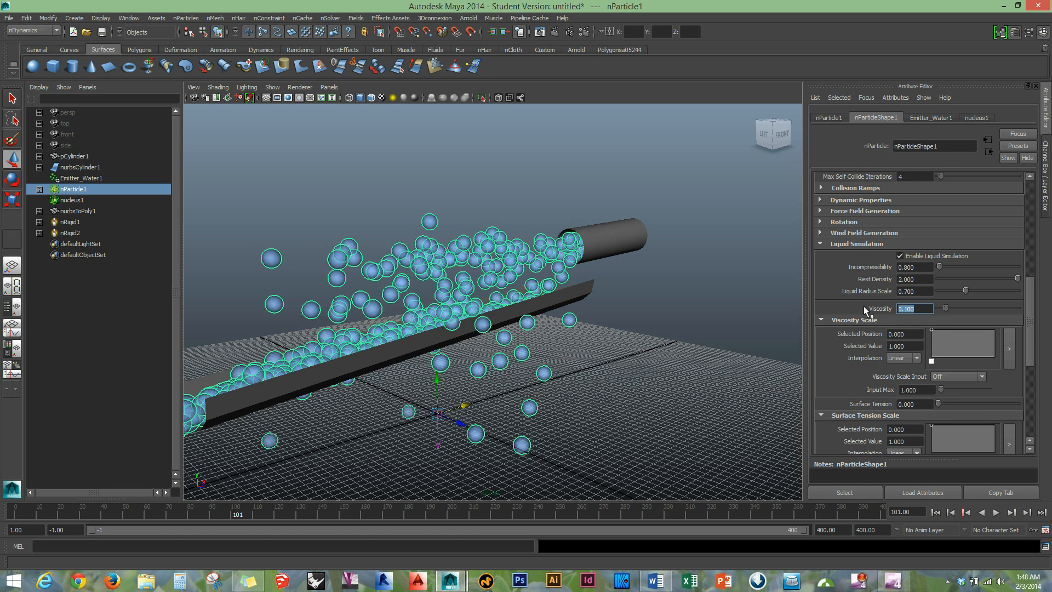
Enter a Space Scale of 1 for the nucleus1 solver and play the simulation with the adjusted particle settings
scroll(833, 357, down, 7)
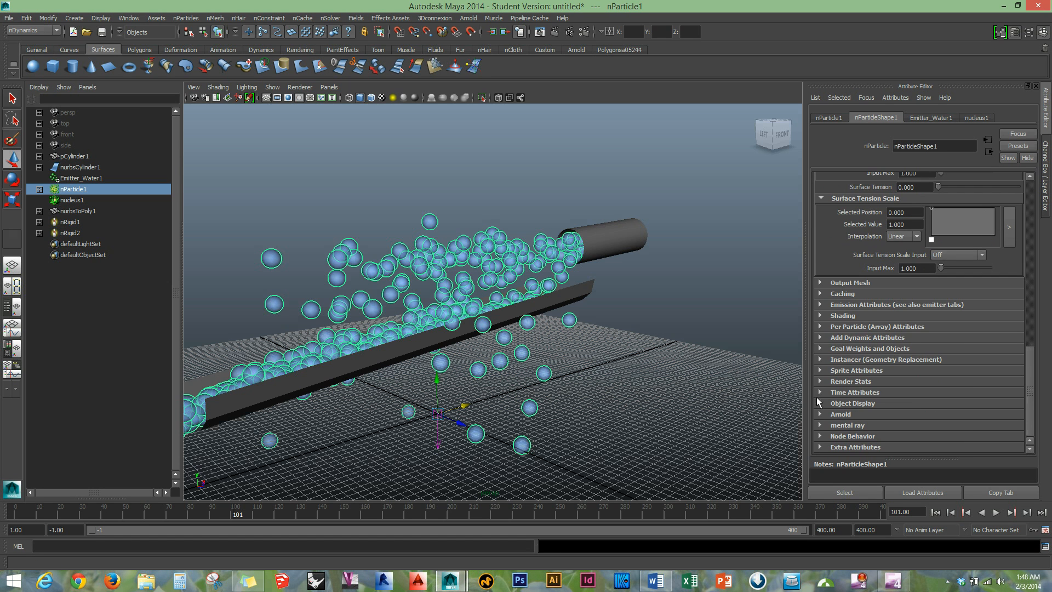
click(926, 118)
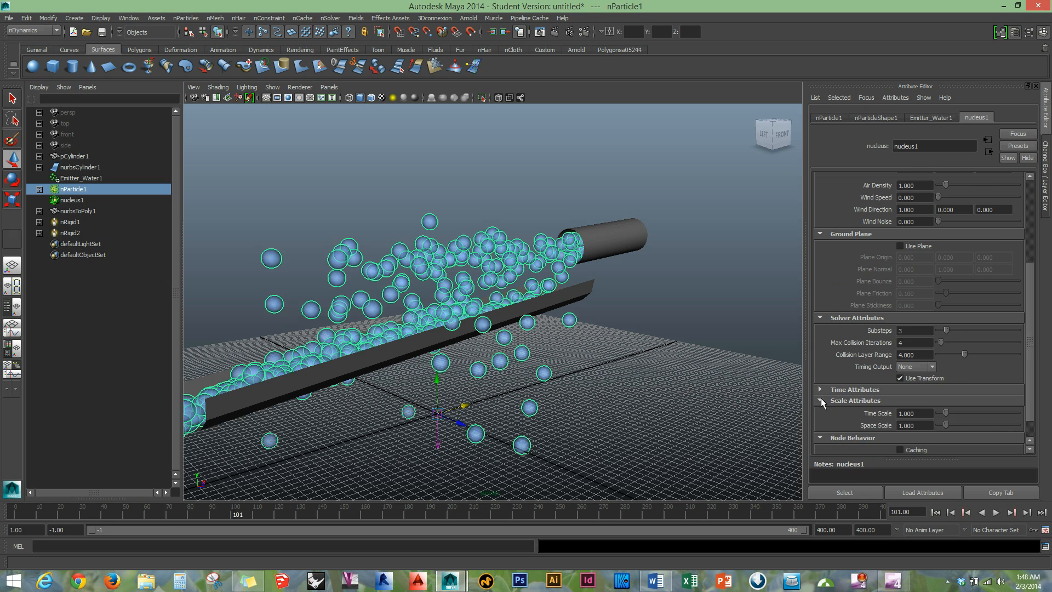
click(838, 404)
drag(918, 400, 869, 405)
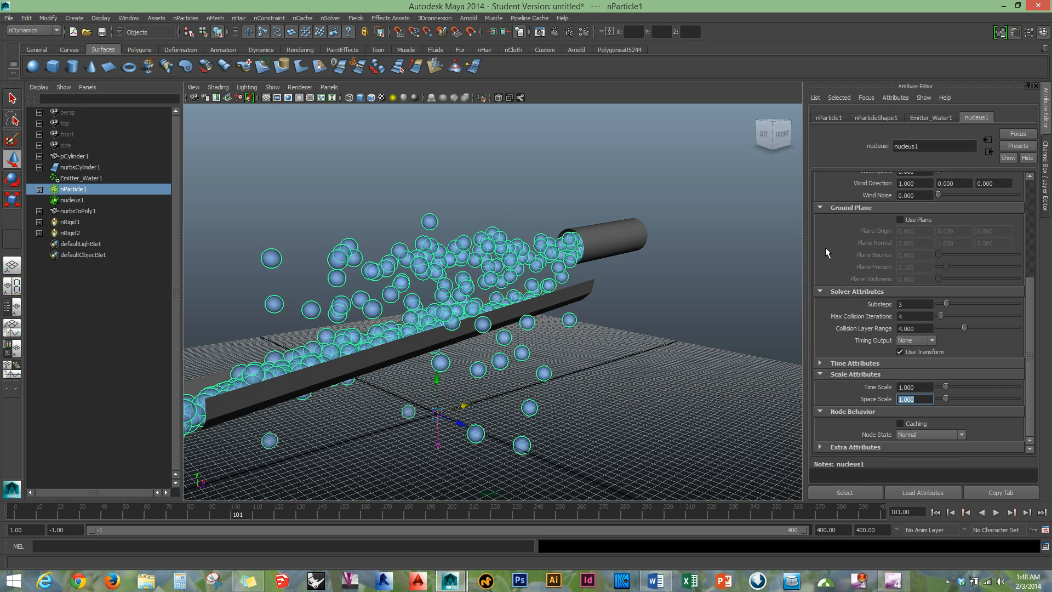
text(.)
key(BackSpace)
text(1)
key(Return)
click(997, 513)
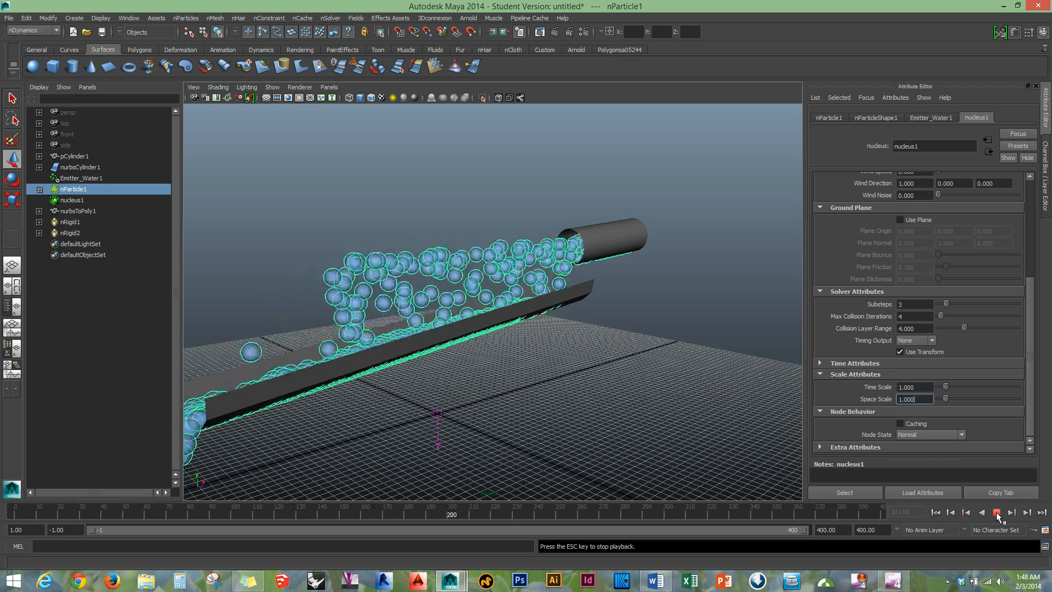
Set the nucleus1 solver's Space Scale to 0.5 and play the simulation to check the flow along the trough
click(997, 514)
double_click(919, 401)
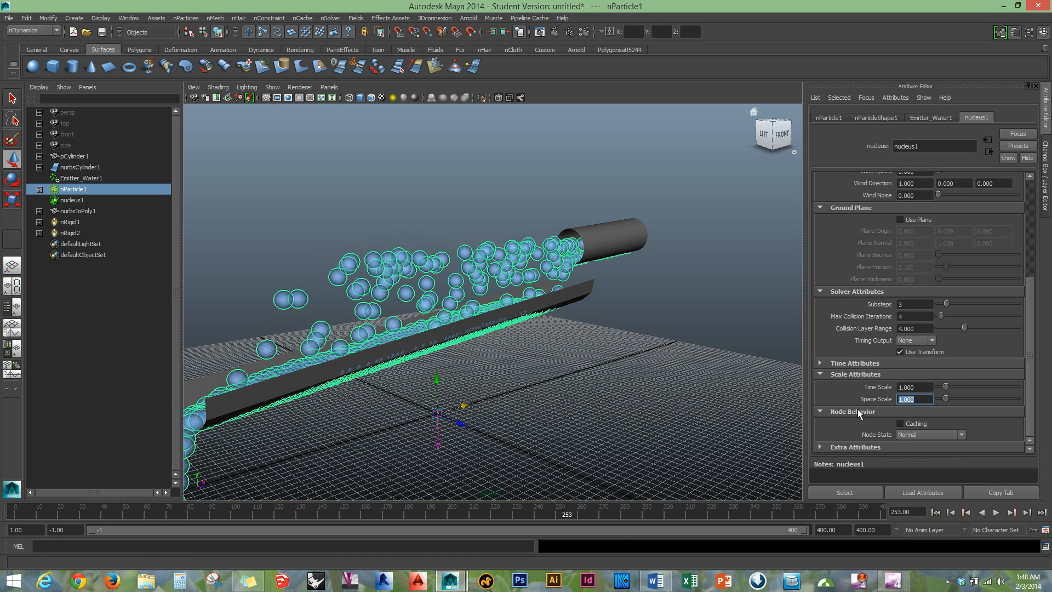
text(0.5)
key(Return)
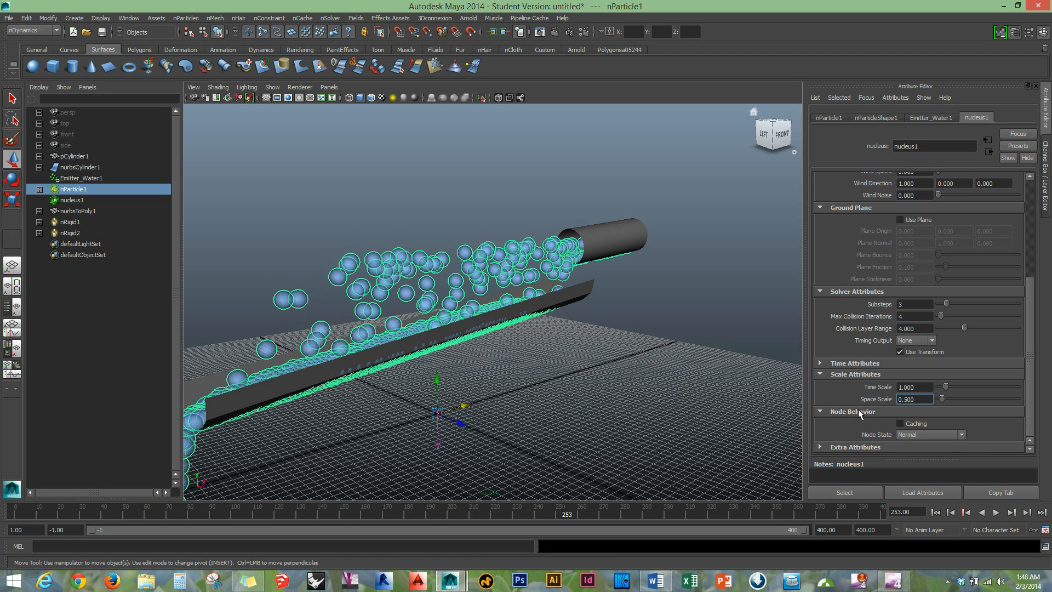
click(997, 513)
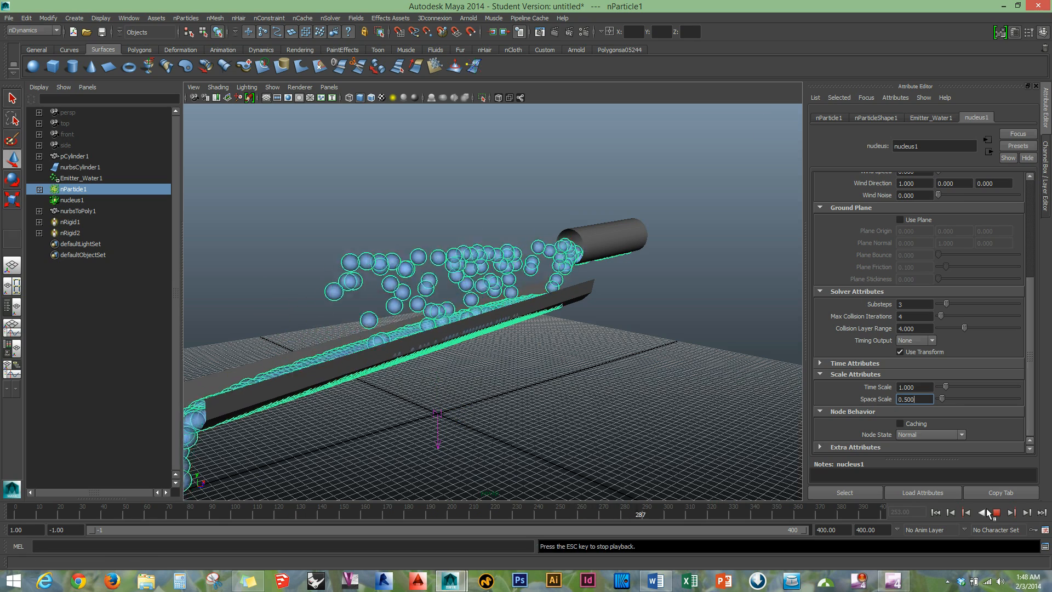
click(987, 511)
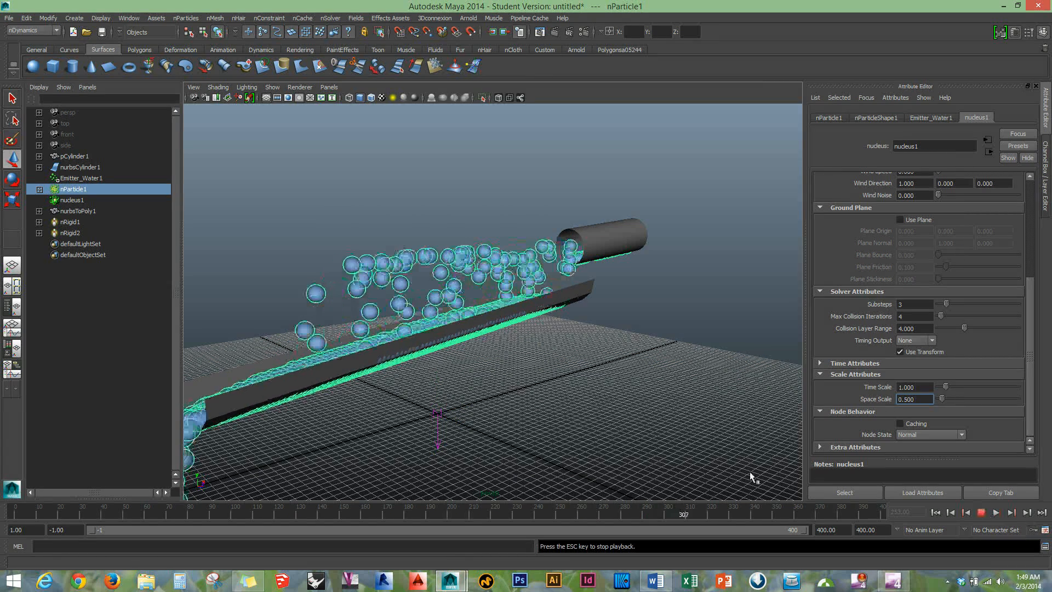
alt+drag(426, 407, 466, 379)
alt+drag(649, 373, 540, 357)
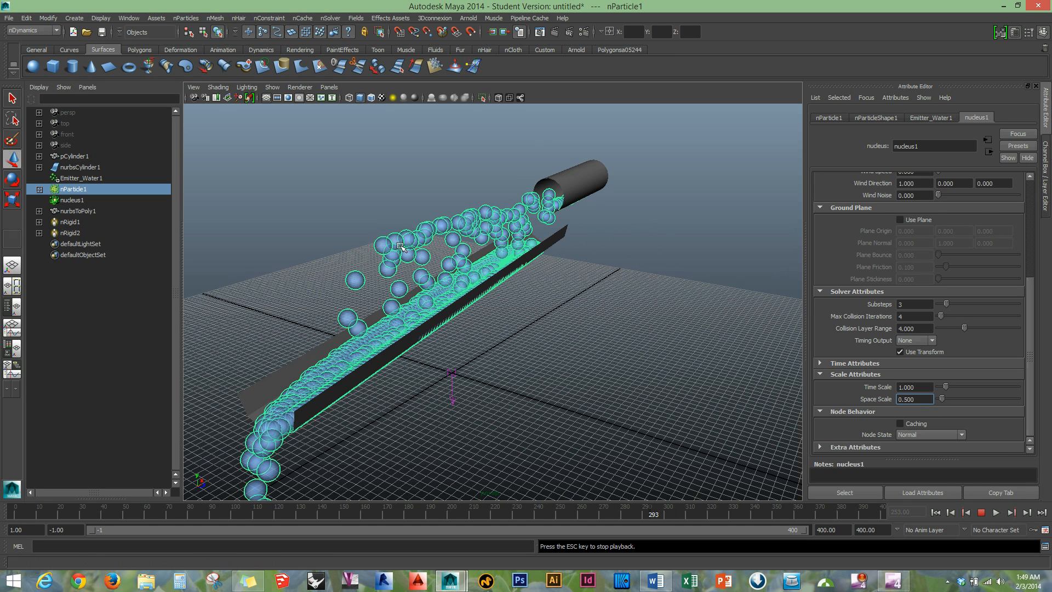
Set Emitter_Water1's Min Distance to 0.461 and Max Distance to 2.368, and replay the simulation from the start
click(933, 117)
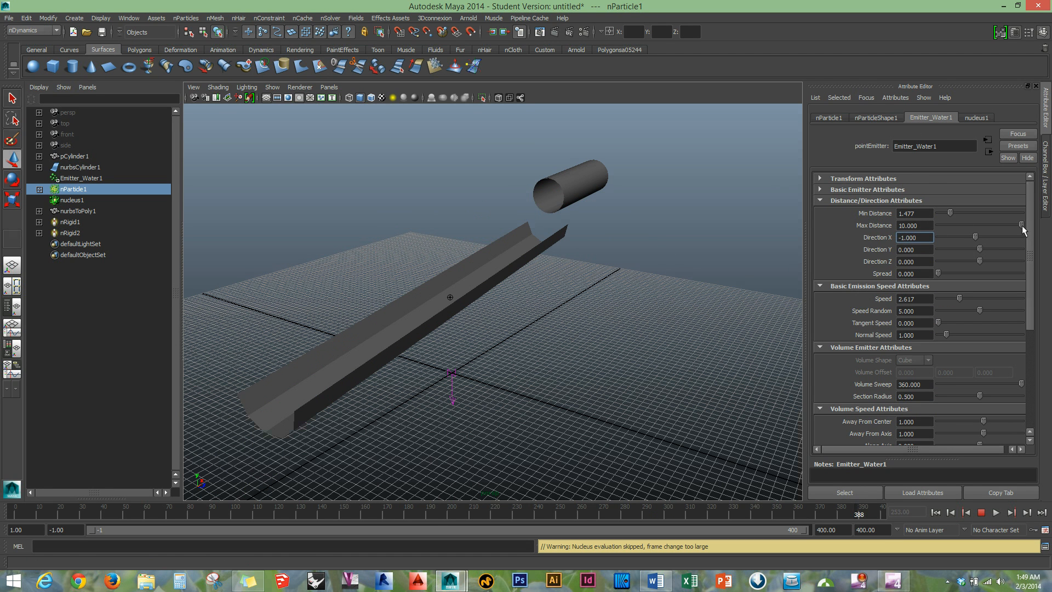
click(968, 224)
click(942, 213)
click(956, 224)
click(981, 513)
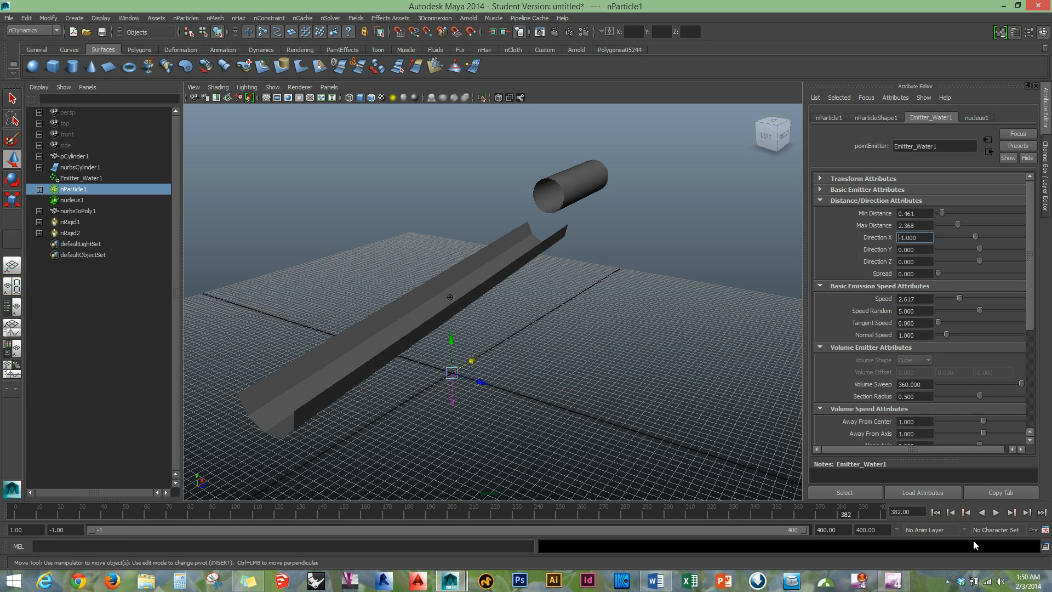
click(934, 512)
click(996, 512)
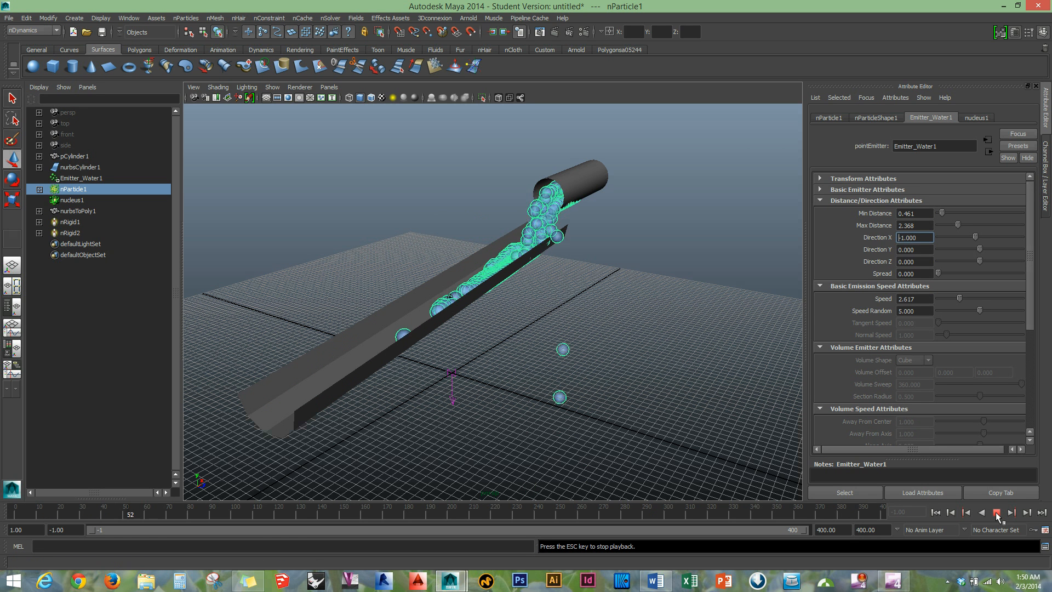
click(996, 514)
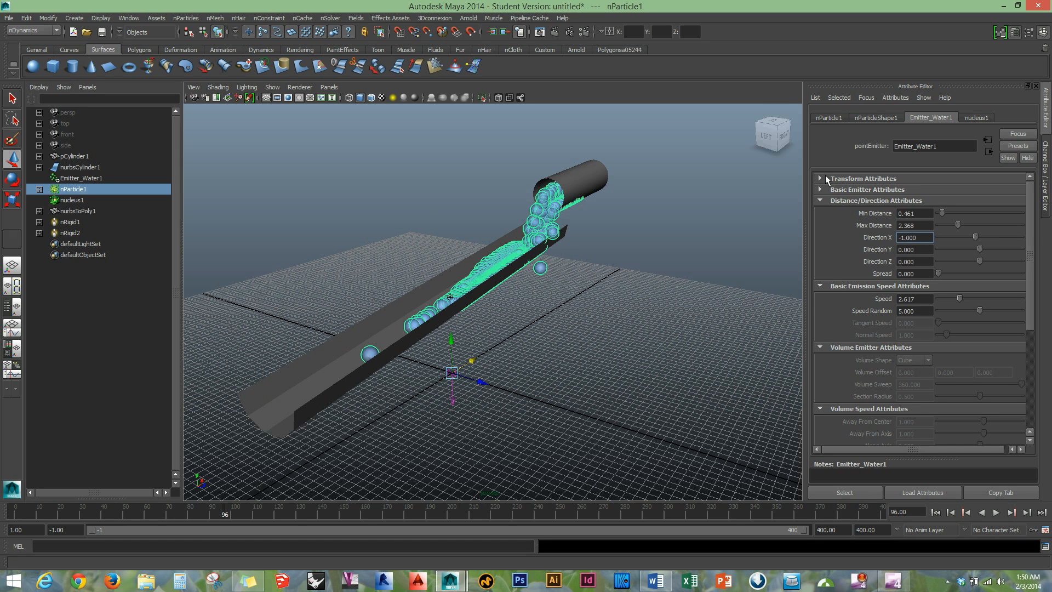
Set the nParticle shape's collision Friction to 0.001 and resume playing the simulation
scroll(864, 278, down, 1)
scroll(872, 302, down, 2)
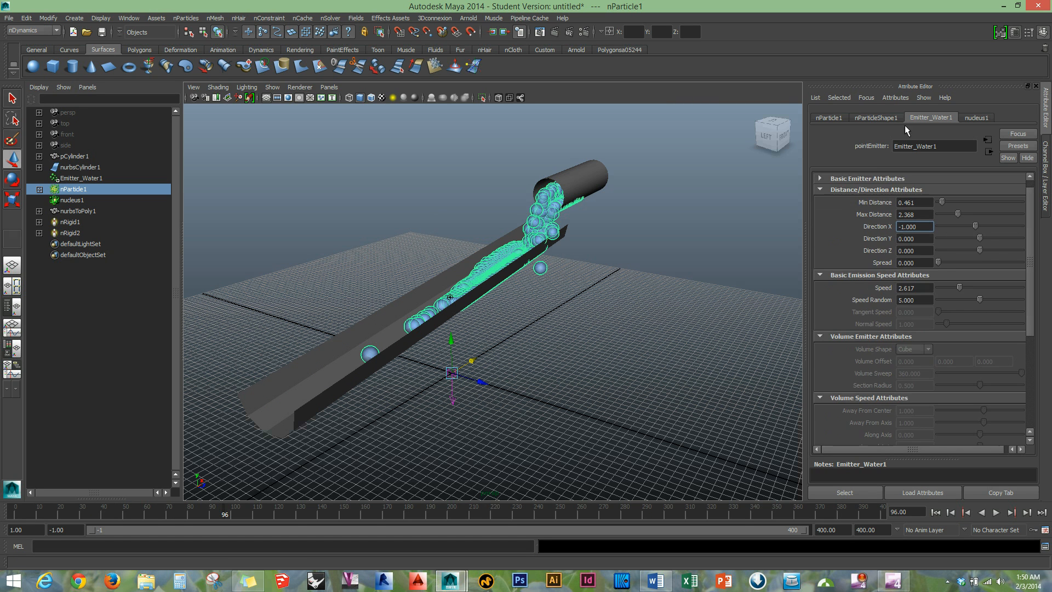
click(880, 118)
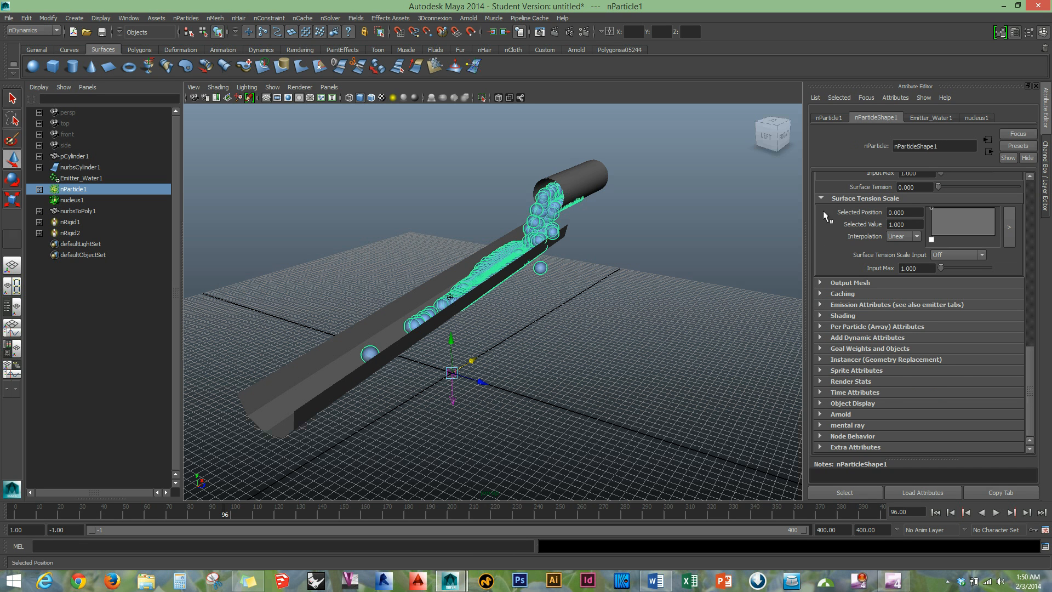
scroll(823, 210, up, 9)
scroll(831, 220, up, 9)
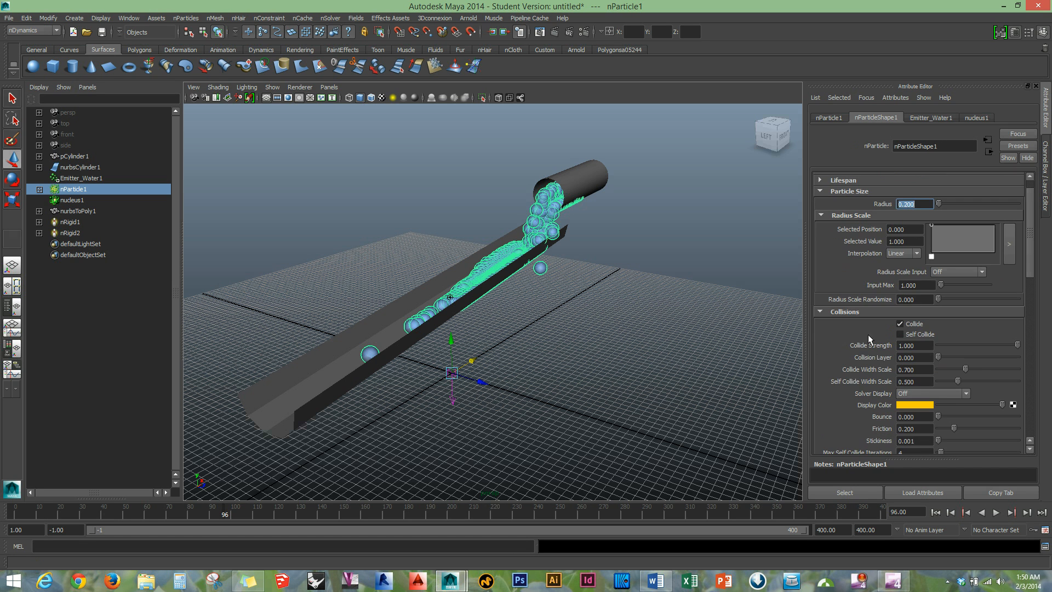
scroll(910, 451, down, 3)
click(913, 363)
text(.001)
key(Tab)
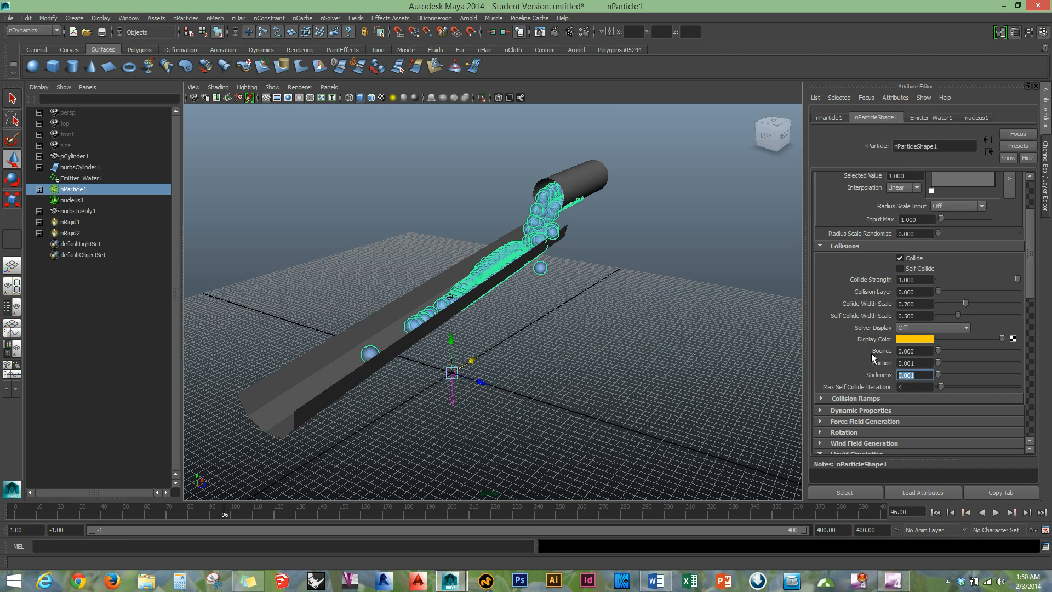
click(994, 512)
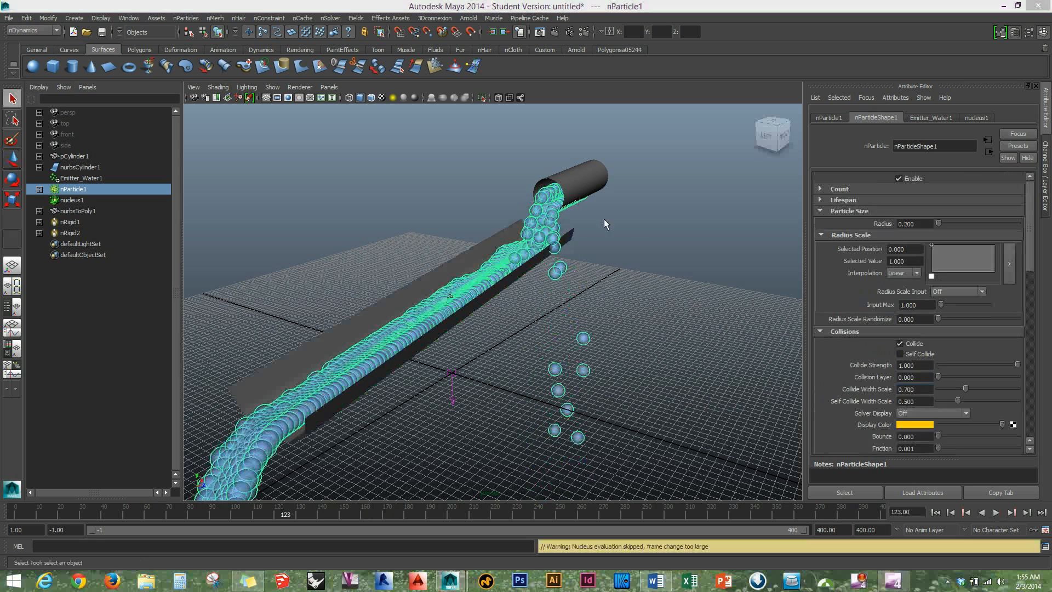
Replay the water simulation from the start of the playback range and stop it at frame 88
click(604, 219)
click(524, 240)
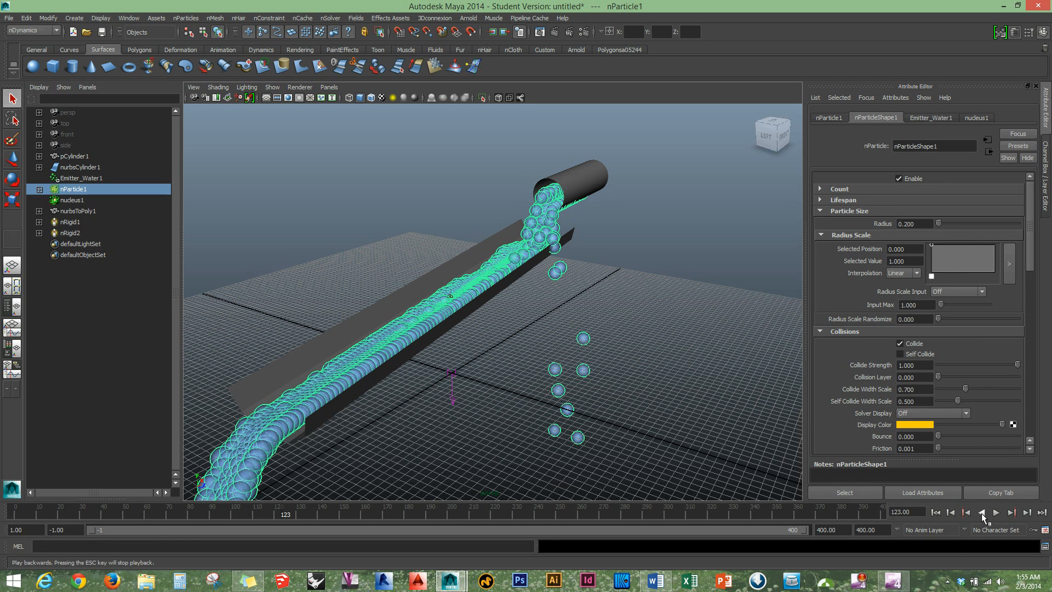
click(951, 513)
click(936, 512)
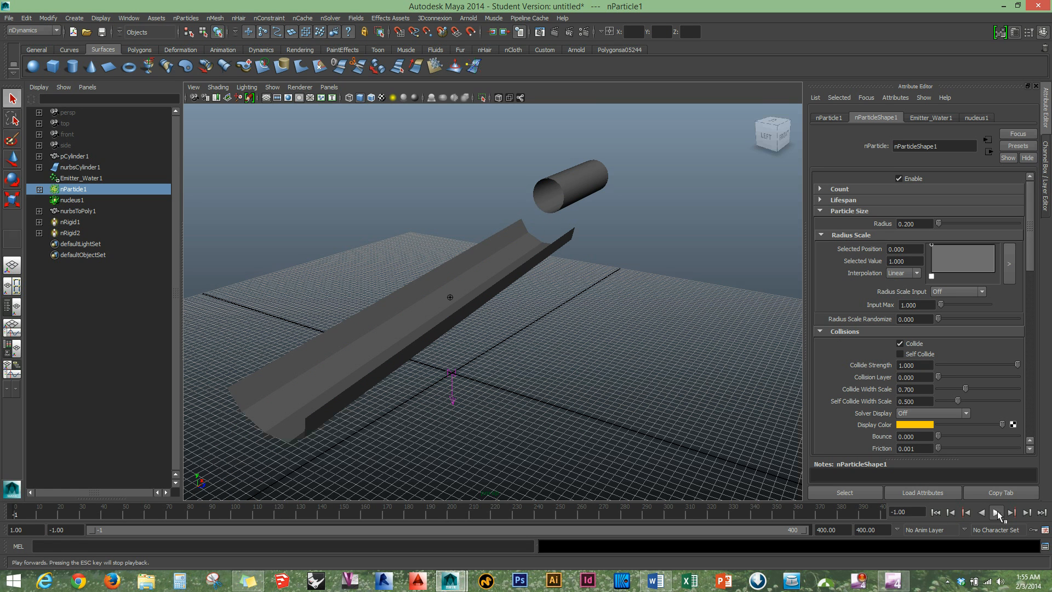
click(996, 512)
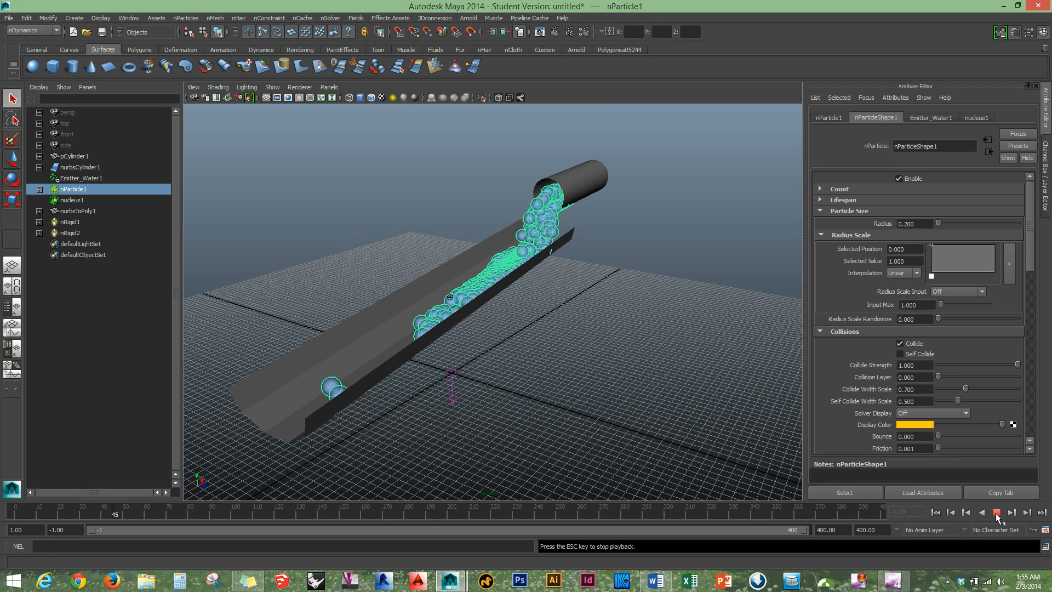
click(997, 513)
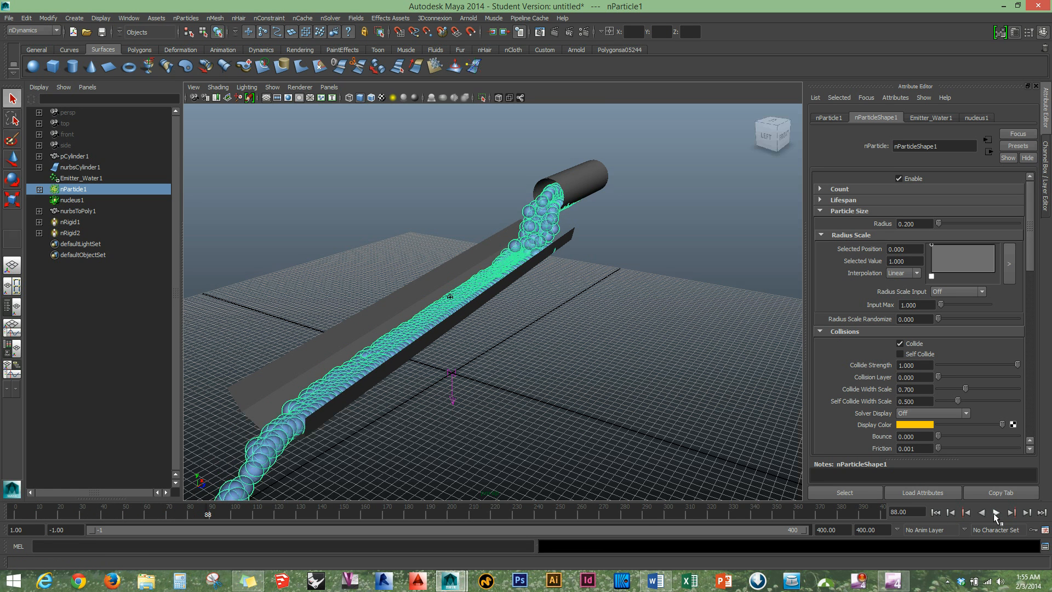
Set the nSolver initial state from the current particle flow and return to the start of the playback range
click(330, 21)
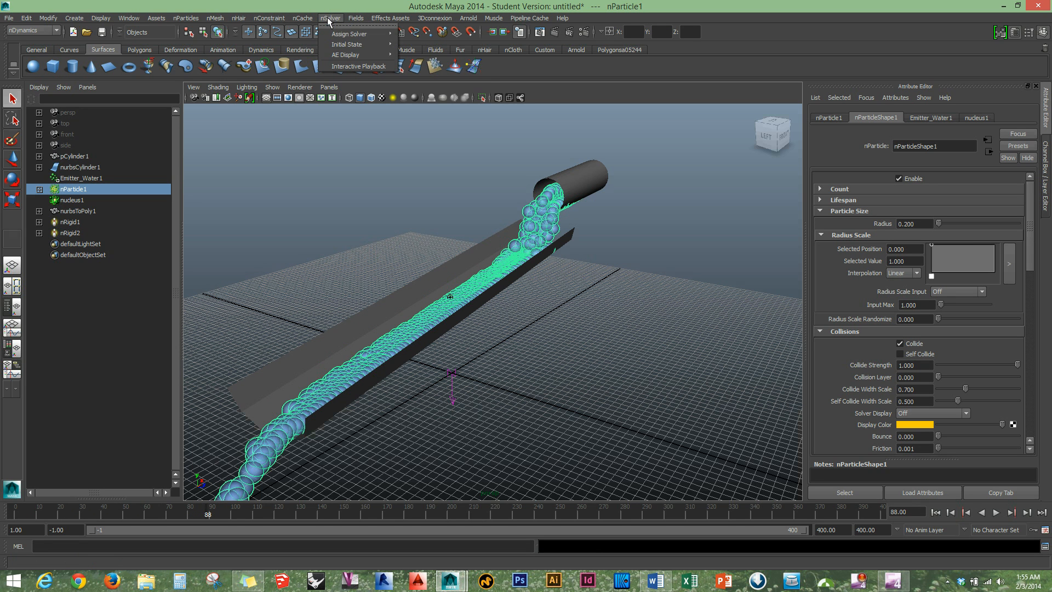
mouse_move(361, 46)
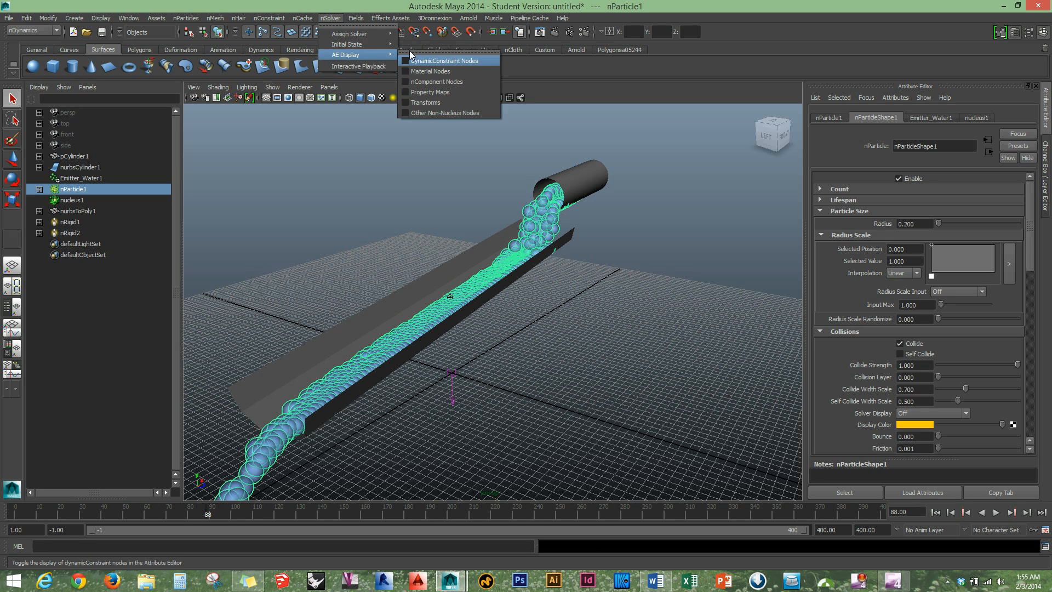
click(438, 50)
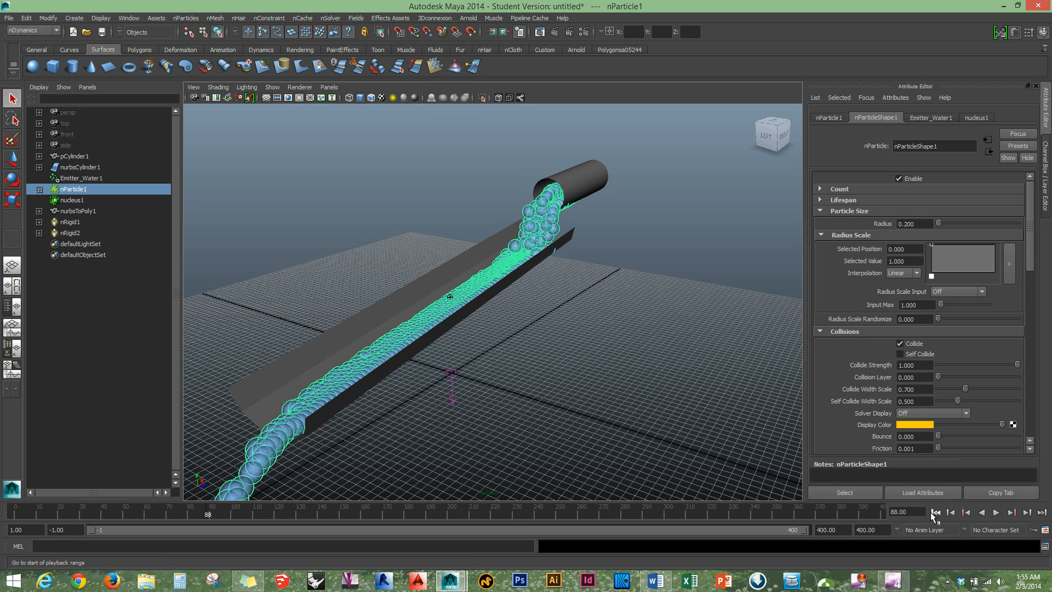
click(935, 512)
scroll(535, 220, up, 5)
scroll(534, 220, down, 5)
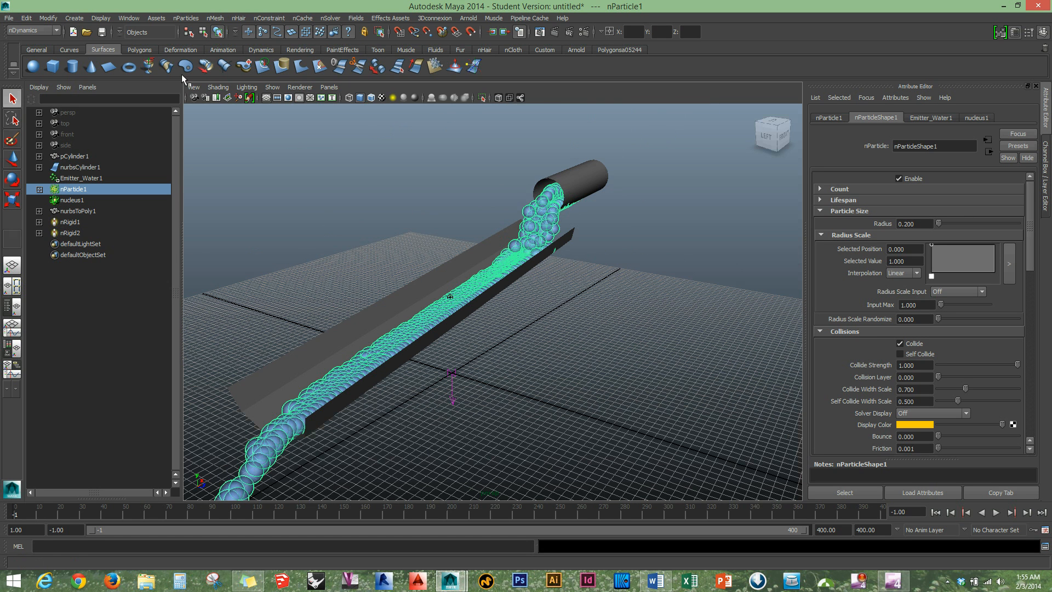
Deselect the particles and render the pipe, trough and water from the perspective camera with Maya Software
click(658, 203)
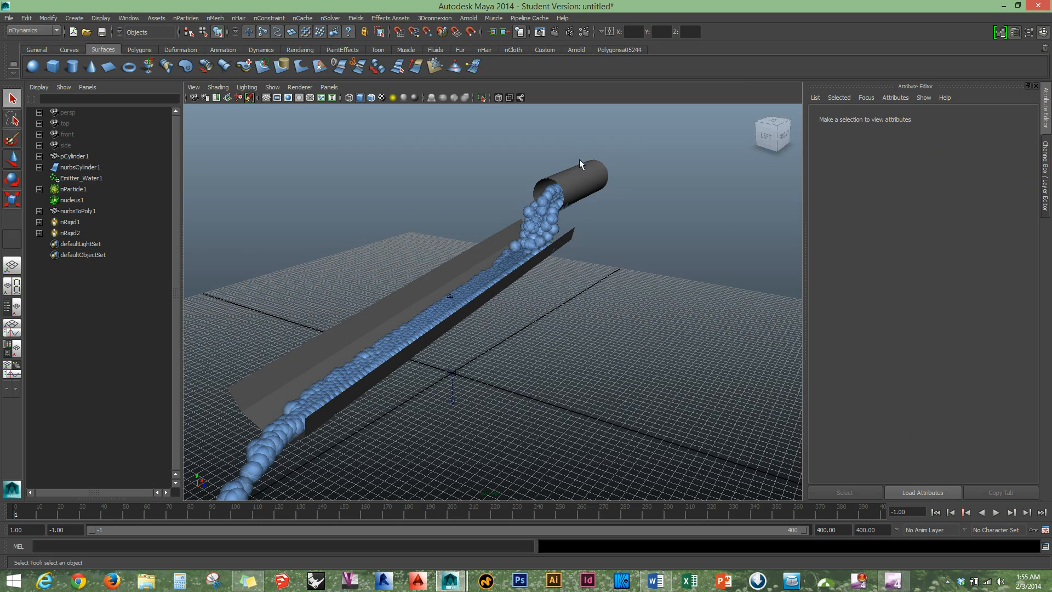
mouse_move(597, 190)
alt+mouse_down()
mouse_move(581, 182)
mouse_move(571, 222)
mouse_move(598, 212)
mouse_move(587, 192)
alt+mouse_up()
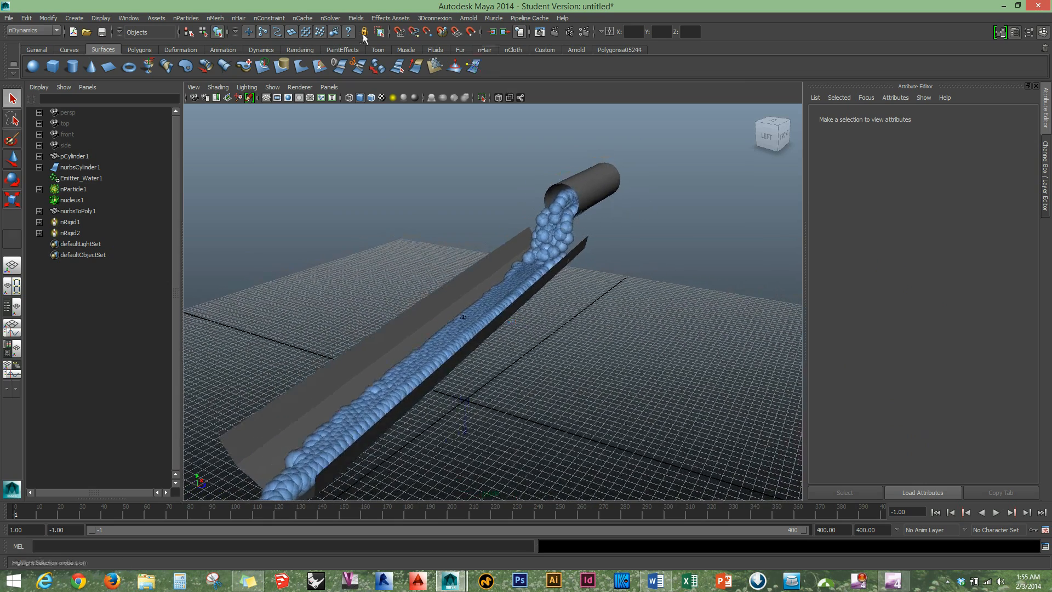
click(540, 33)
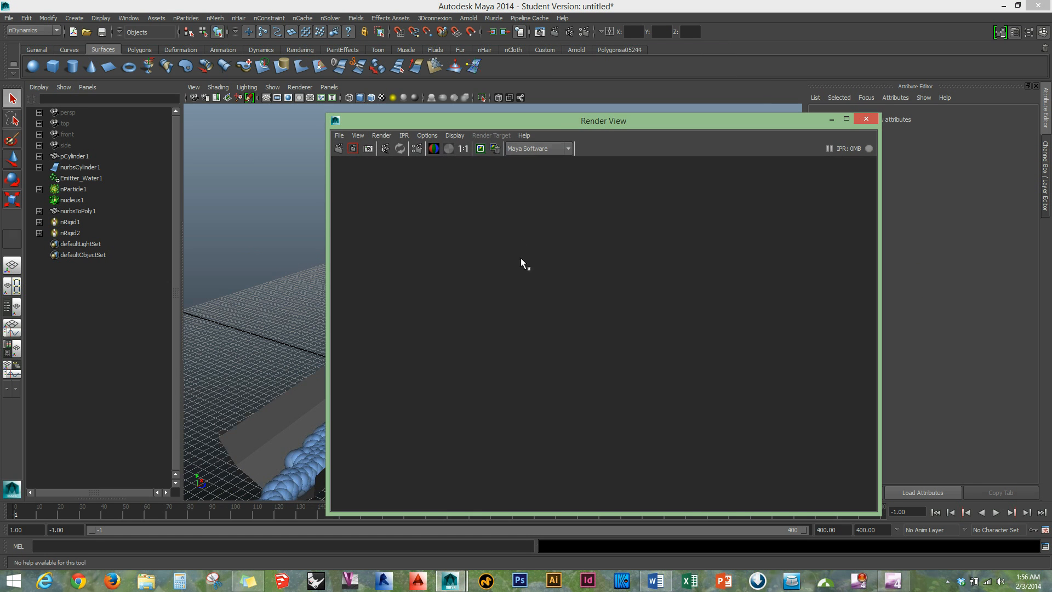
drag(557, 133, 505, 109)
click(451, 447)
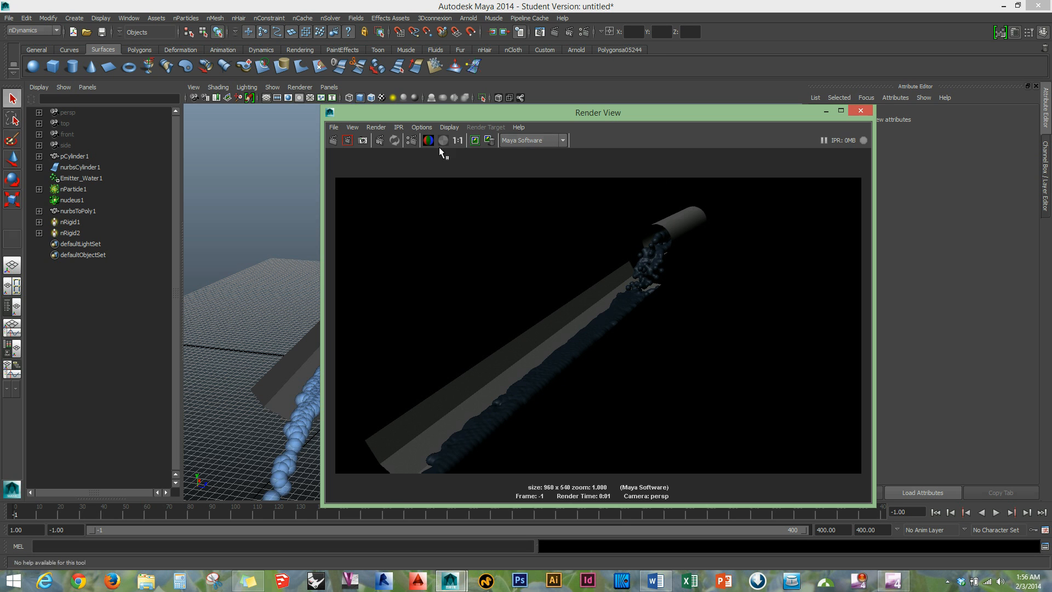
drag(462, 112, 438, 131)
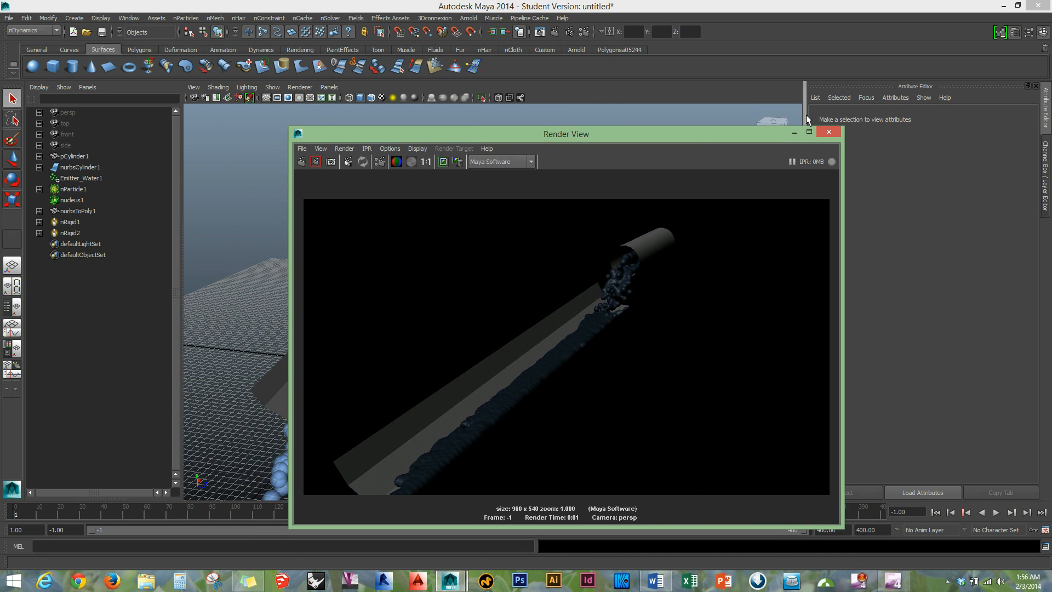